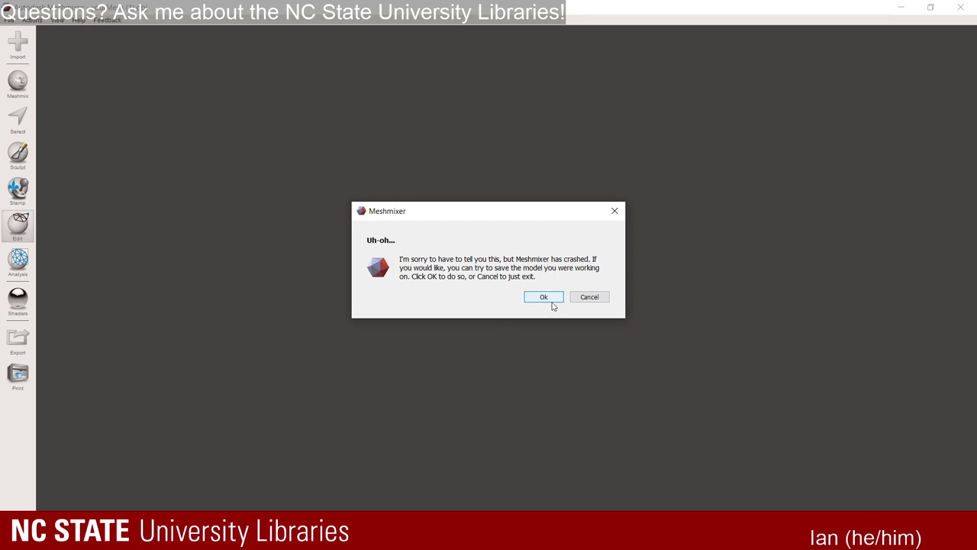
# Agree to save the crashed model and choose the Desktop folder Sculptris Assets as the export location.
pyautogui.click(553, 299)
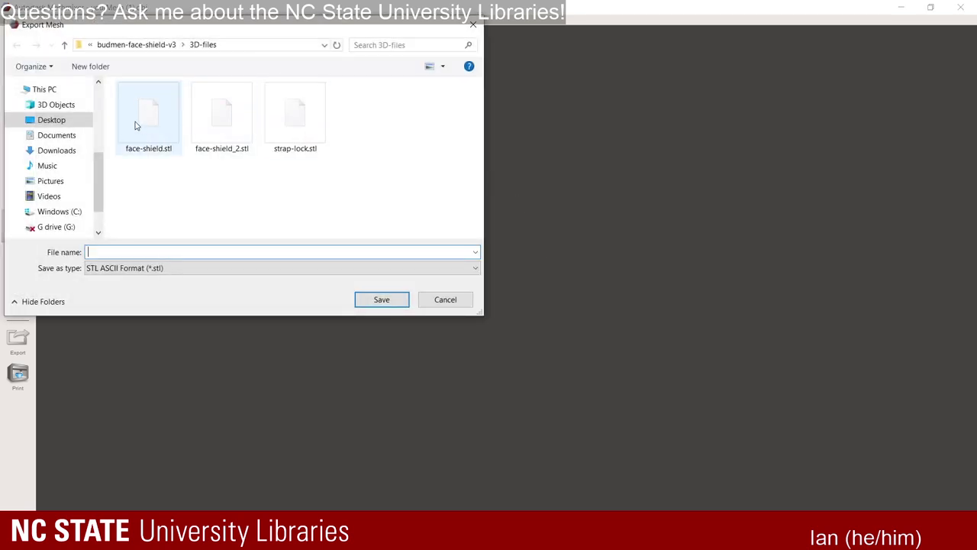
pyautogui.scroll(1, 79, 142)
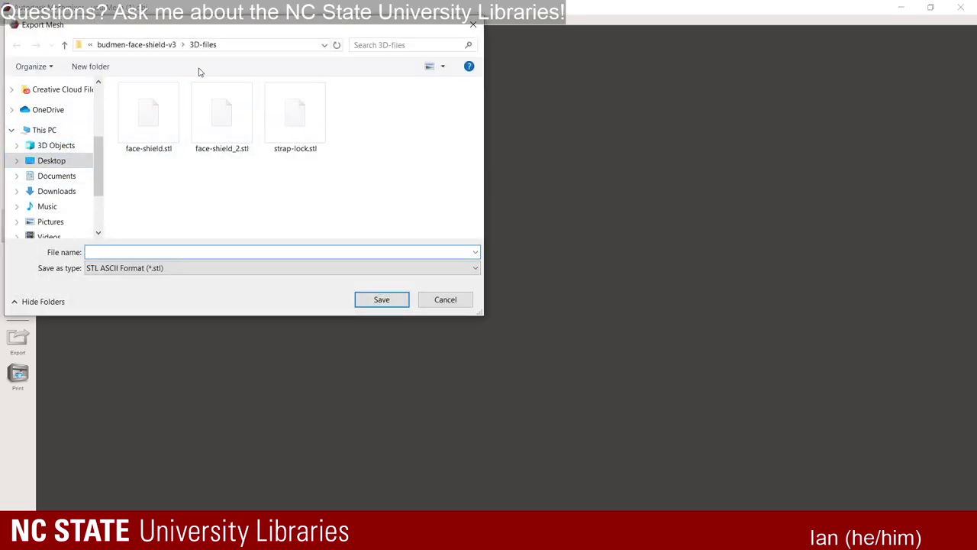
pyautogui.click(52, 161)
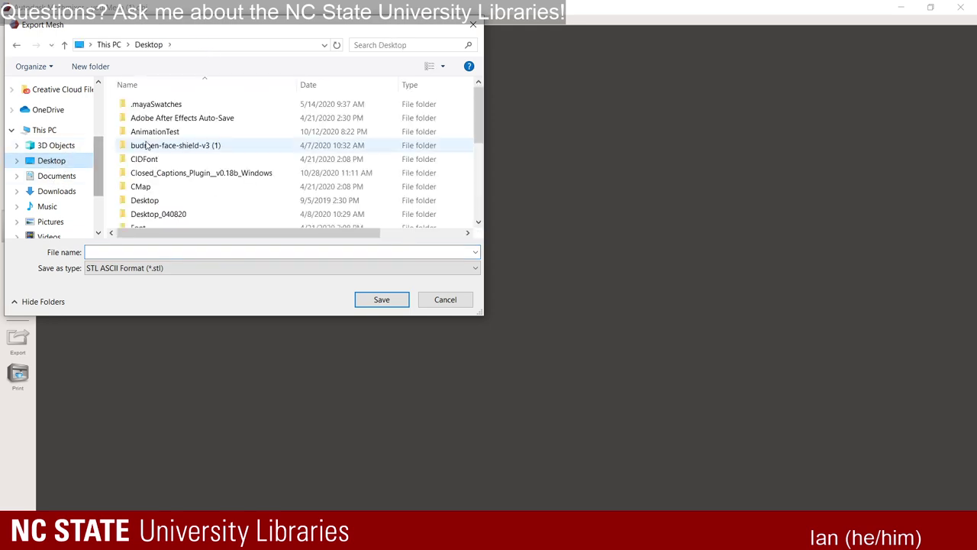
pyautogui.scroll(-2, 237, 147)
pyautogui.scroll(-2, 236, 147)
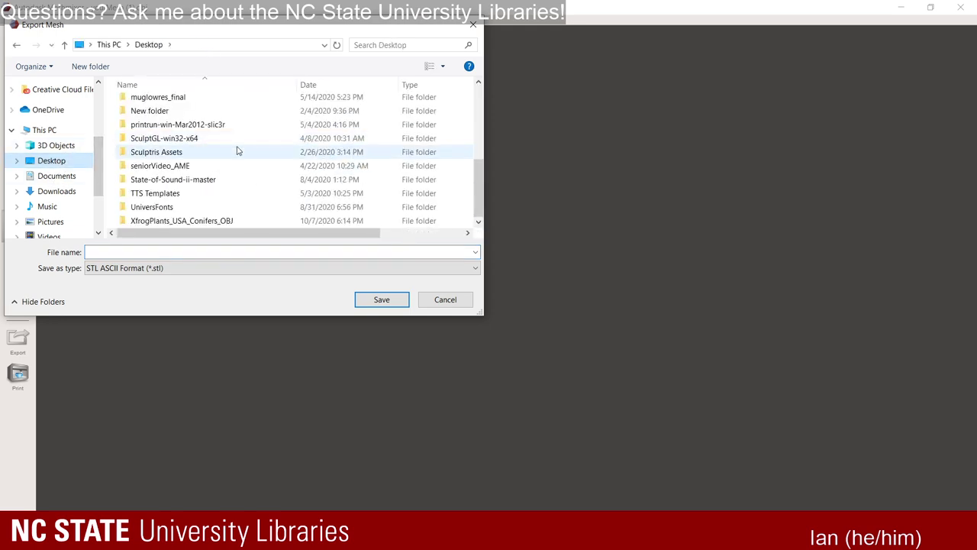
pyautogui.click(181, 154)
pyautogui.doubleClick(183, 154)
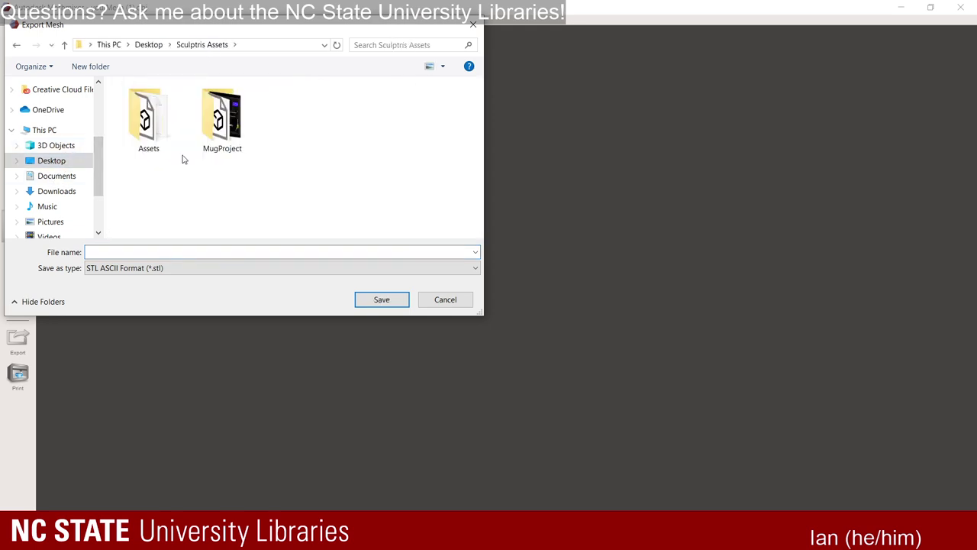
# Export the mesh as goblinFixing in STL ASCII format, continuing despite the complex object.
pyautogui.click(160, 268)
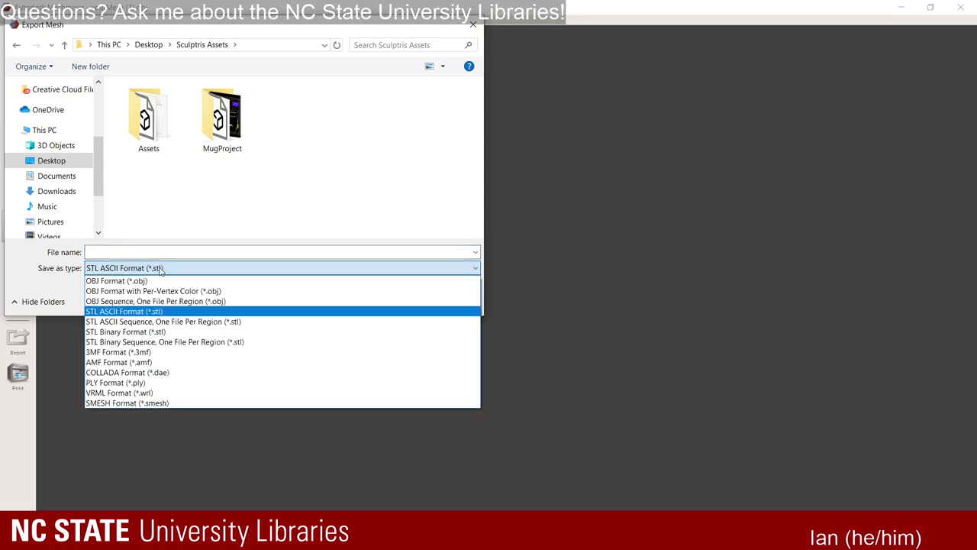
pyautogui.click(160, 269)
pyautogui.click(158, 252)
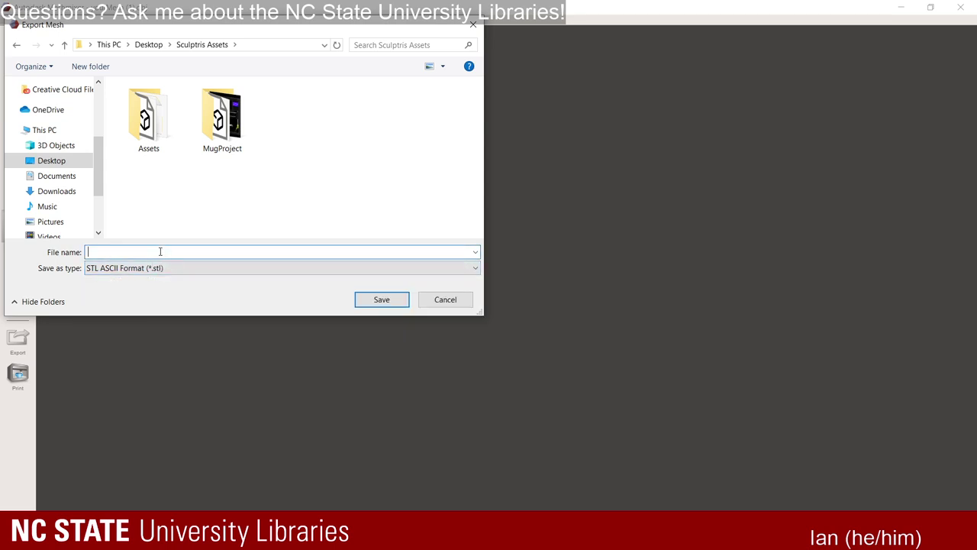
pyautogui.write('gobli')
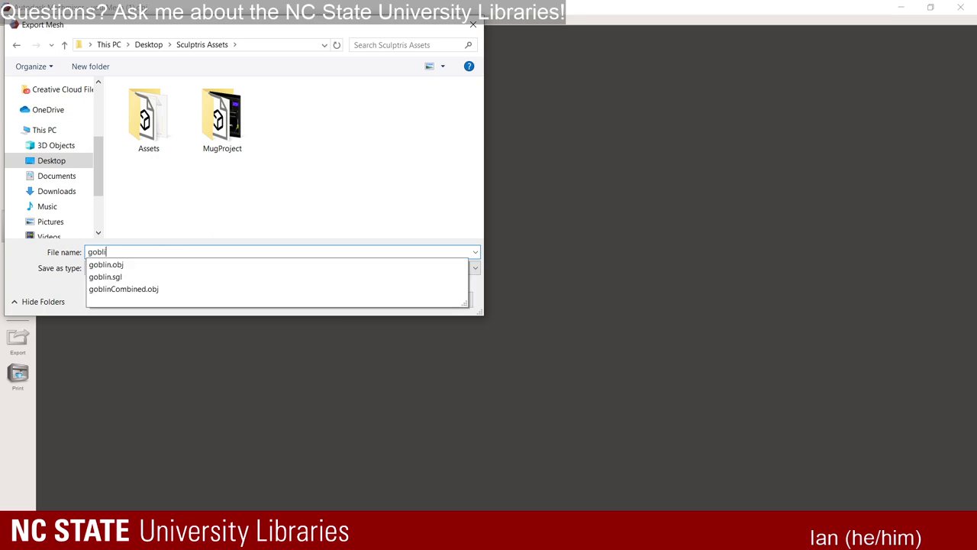
pyautogui.write('nFixing')
pyautogui.press('Return')
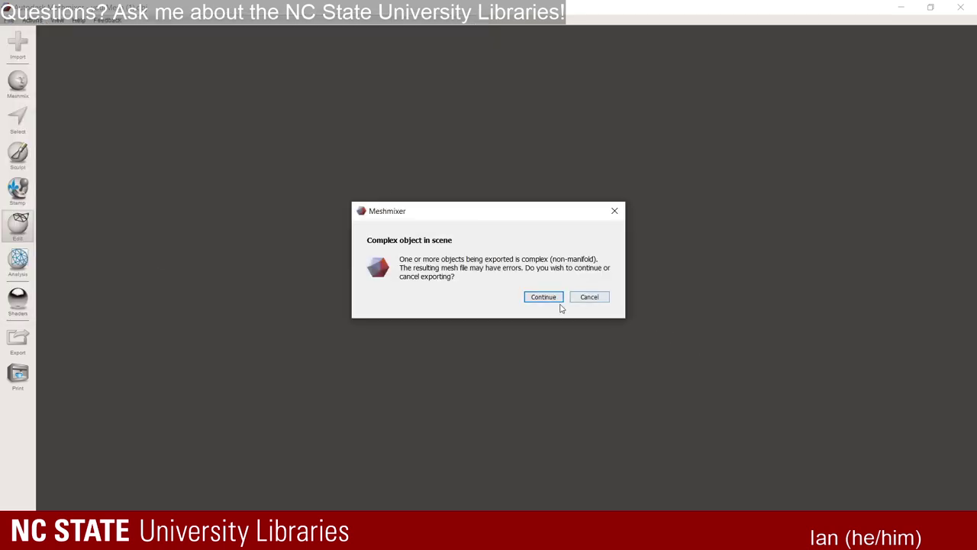
pyautogui.click(543, 298)
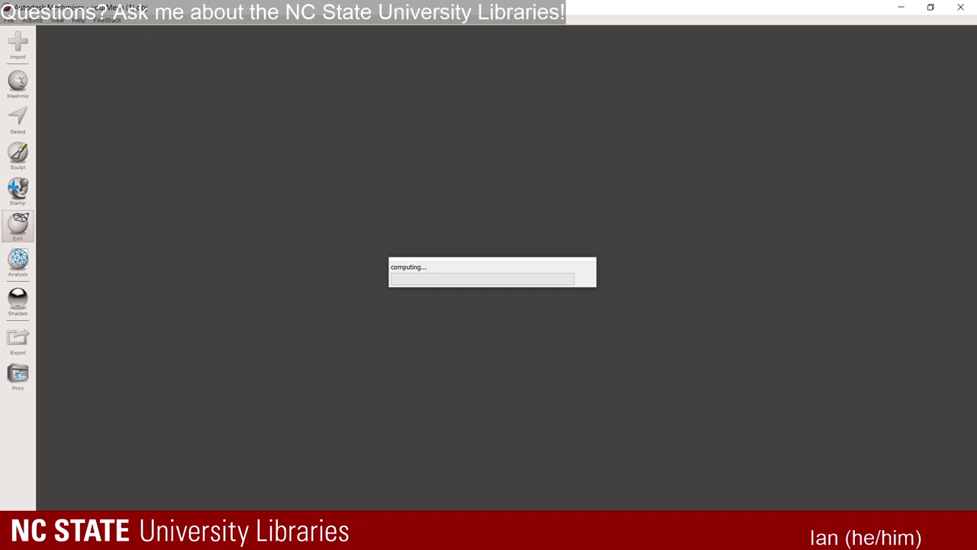
# Close Autodesk Maya without saving the untitled knife scene.
pyautogui.moveTo(455, 539)
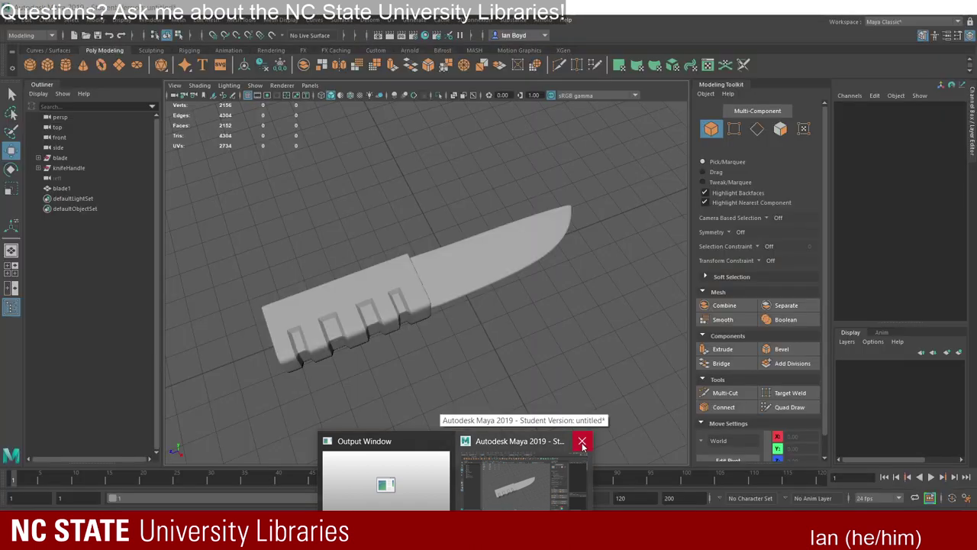
pyautogui.click(583, 443)
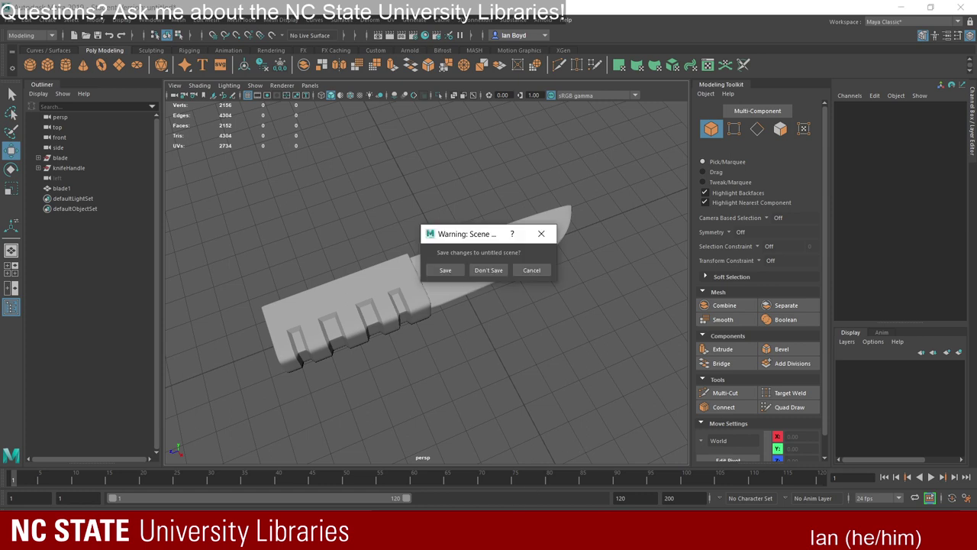
pyautogui.click(488, 269)
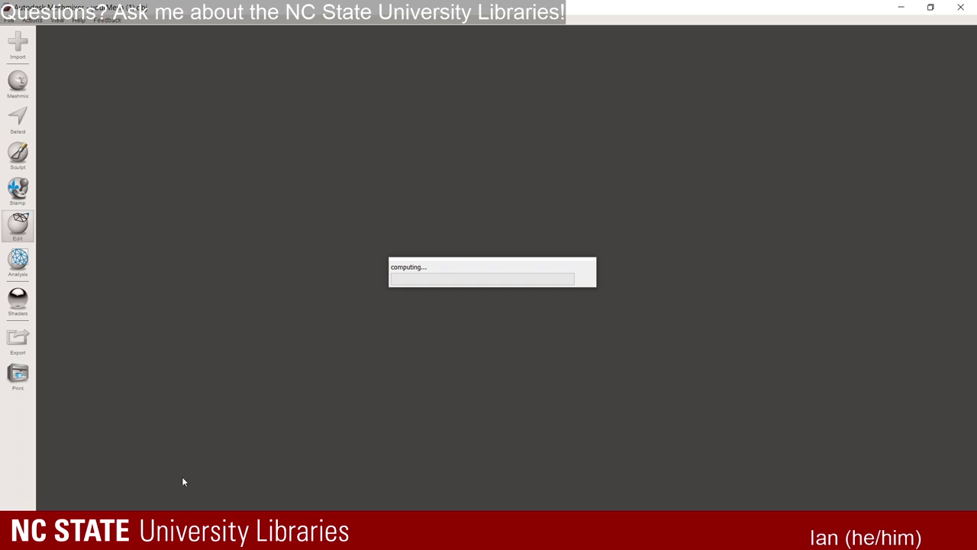
pyautogui.press('super')
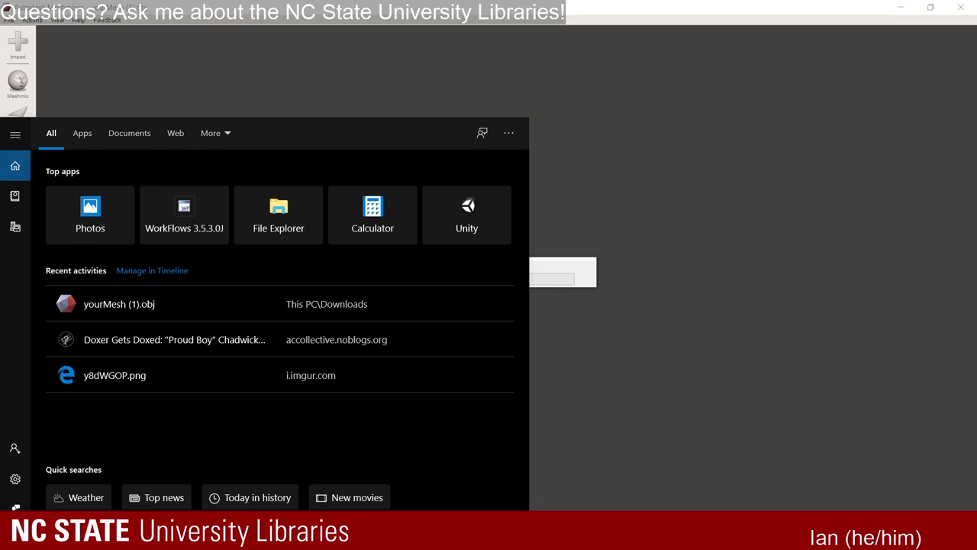
pyautogui.write('meshmix')
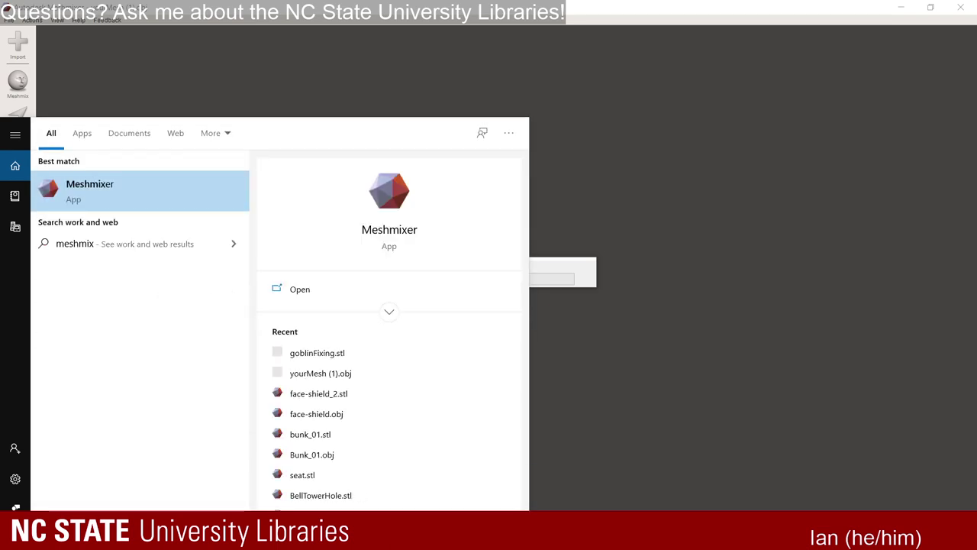
pyautogui.click(569, 166)
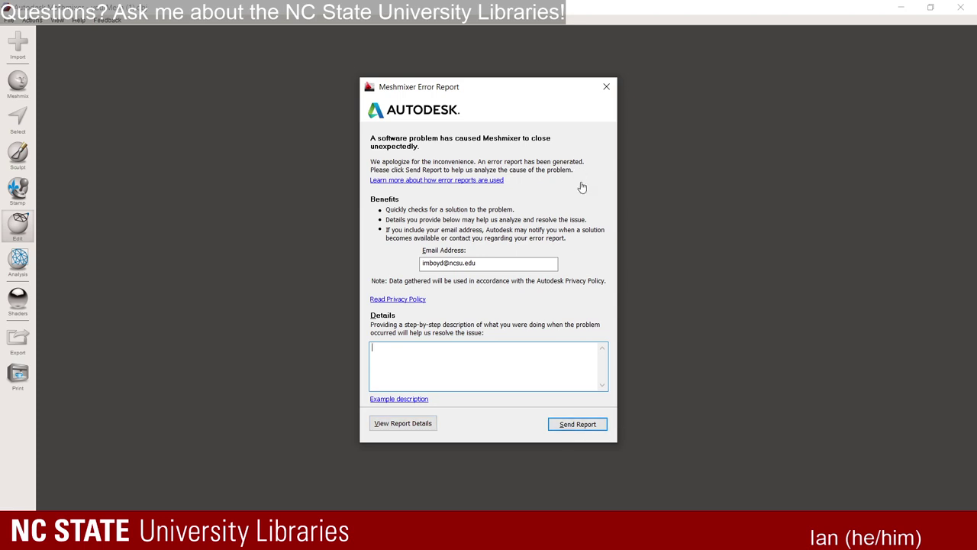
# Send the Meshmixer error report without adding a description of the problem.
pyautogui.click(574, 424)
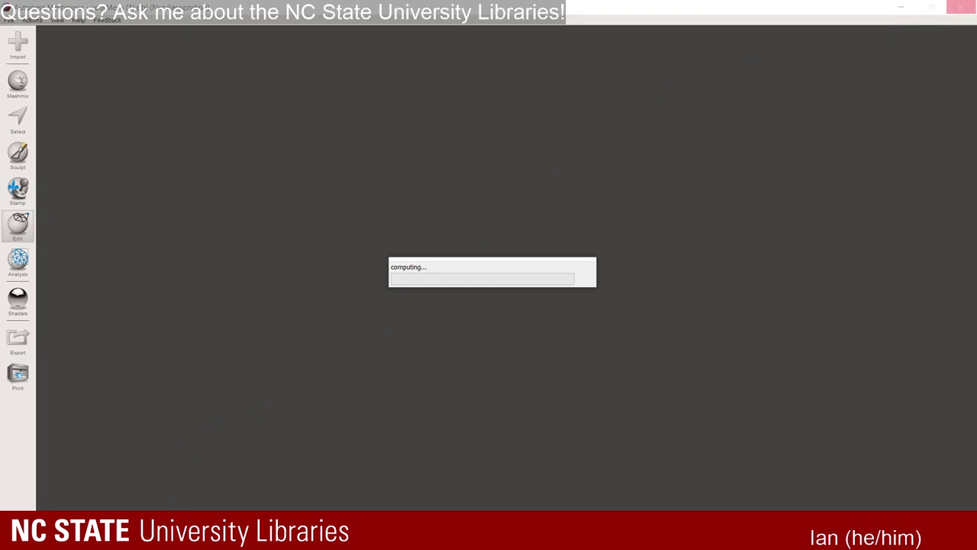
pyautogui.click(390, 284)
pyautogui.click(508, 285)
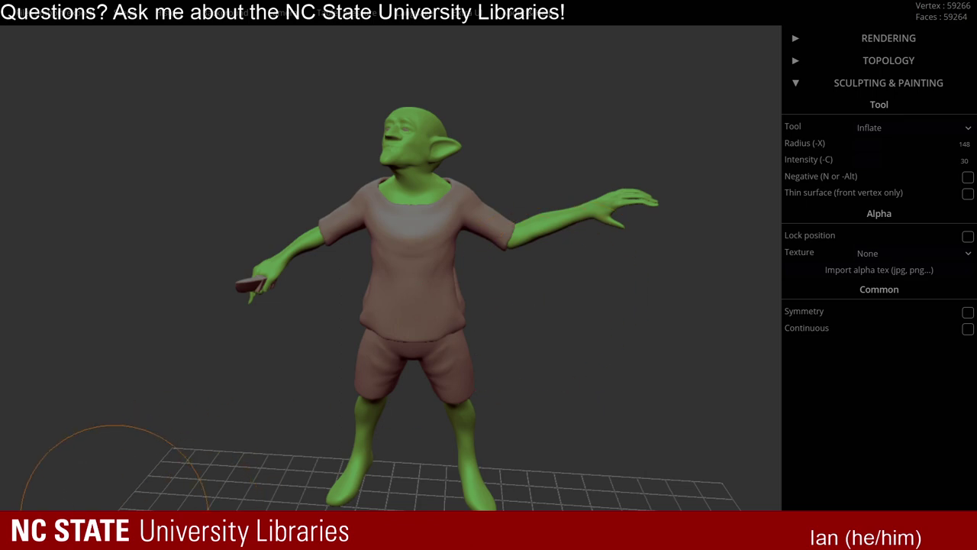
# Find and relaunch Meshmixer, declining to restore the file from the crashed session.
pyautogui.click(15, 531)
pyautogui.write('meshmix')
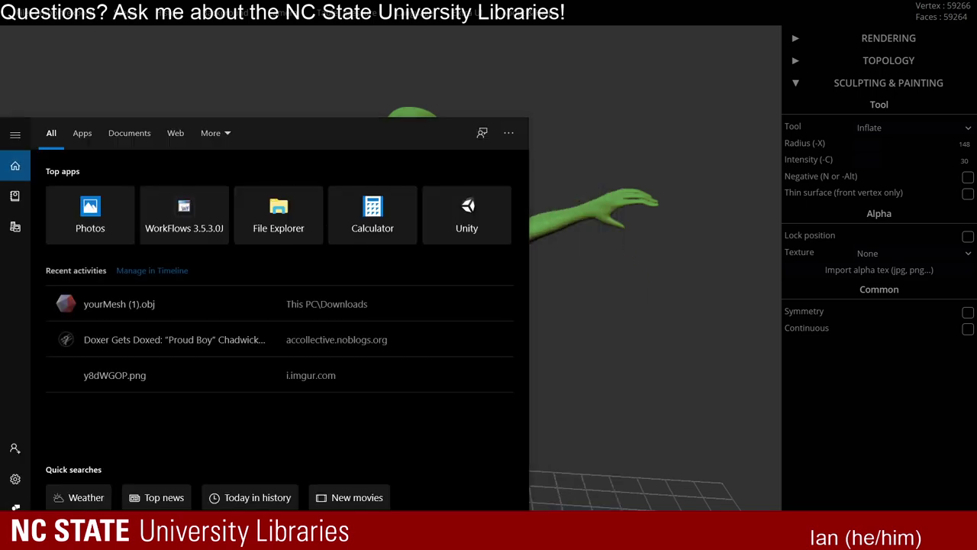
pyautogui.write('er')
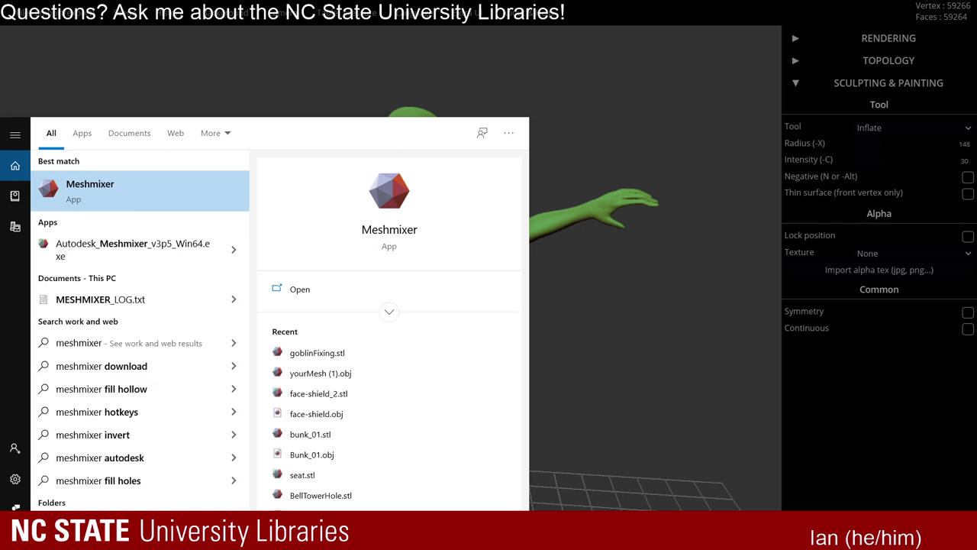
pyautogui.click(92, 197)
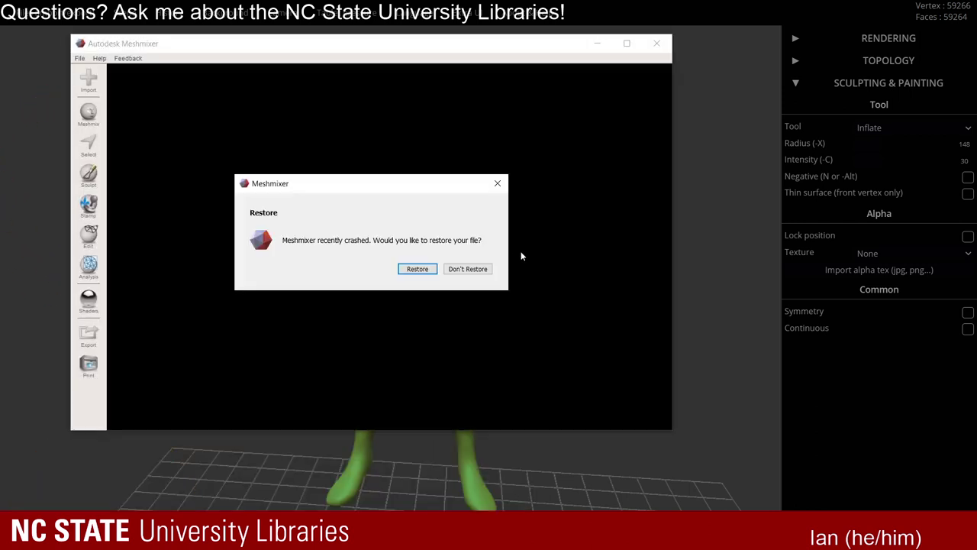
pyautogui.click(464, 269)
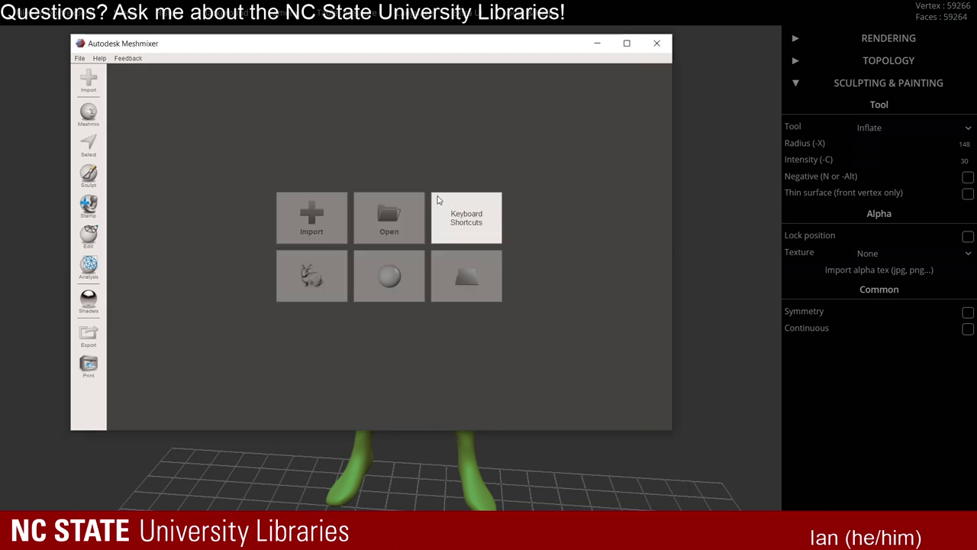
# Try to open goblinFixing.stl from the Sculptris Assets folder on the Desktop.
pyautogui.click(394, 211)
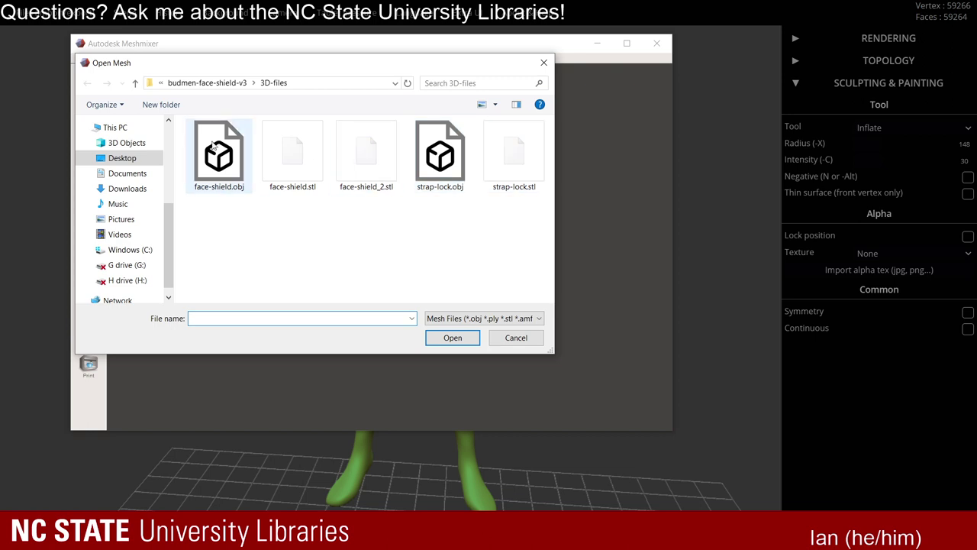
pyautogui.click(122, 158)
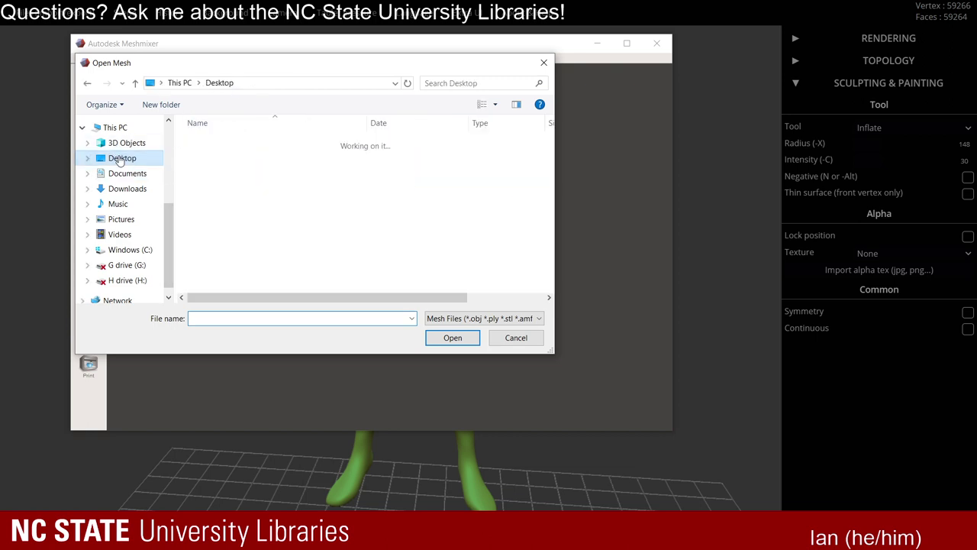
pyautogui.scroll(-3, 269, 175)
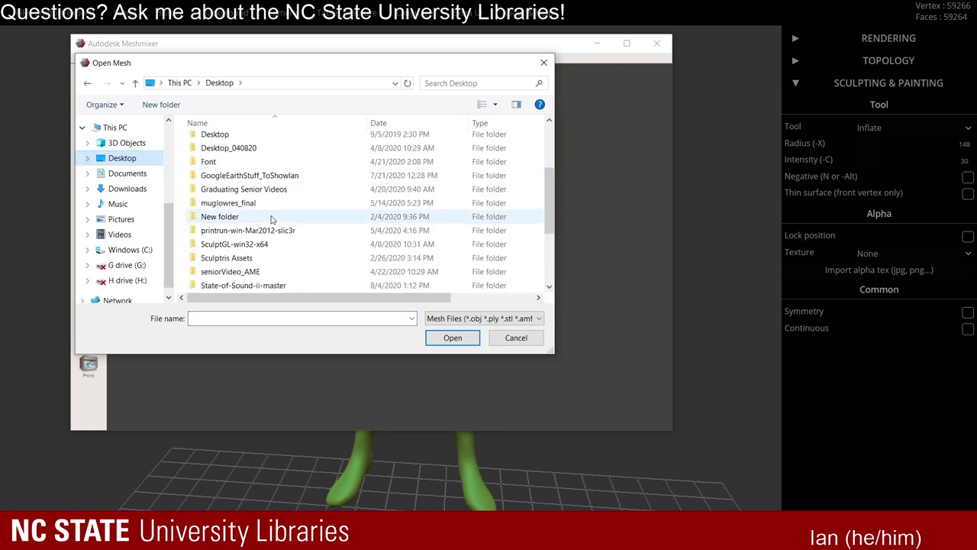
pyautogui.doubleClick(239, 258)
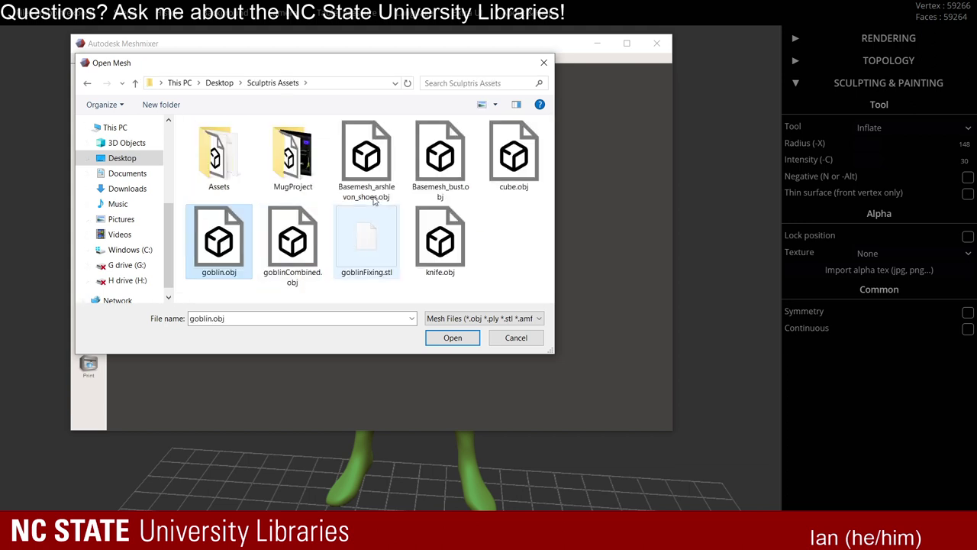
pyautogui.click(380, 252)
pyautogui.click(438, 335)
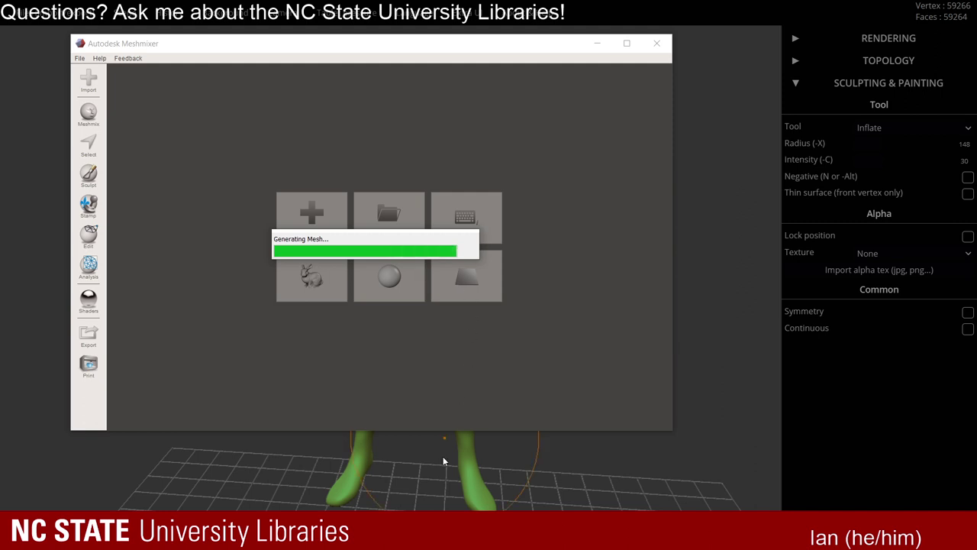
# End the Meshmixer application in Task Manager and return to the goblin in the sculpting application.
pyautogui.rightClick(455, 534)
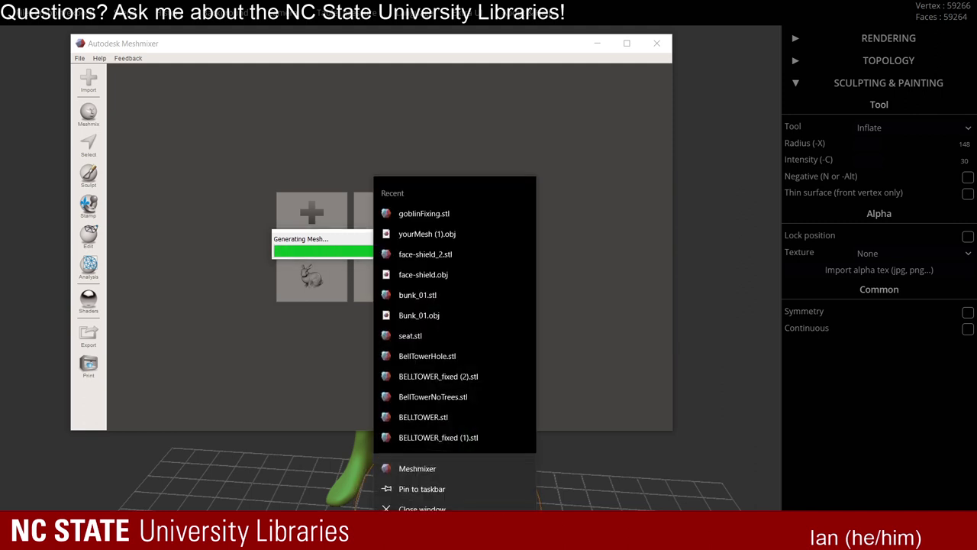
pyautogui.click(455, 514)
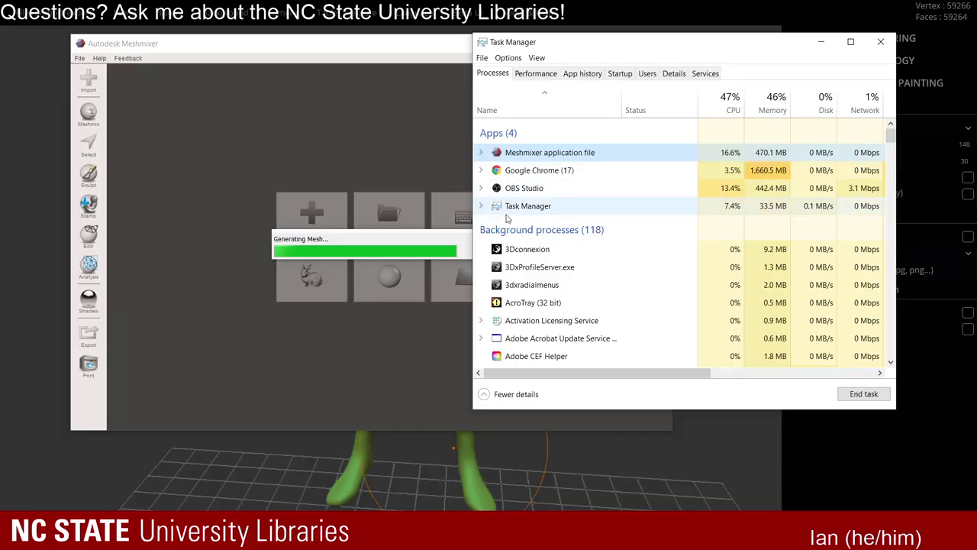
pyautogui.click(863, 394)
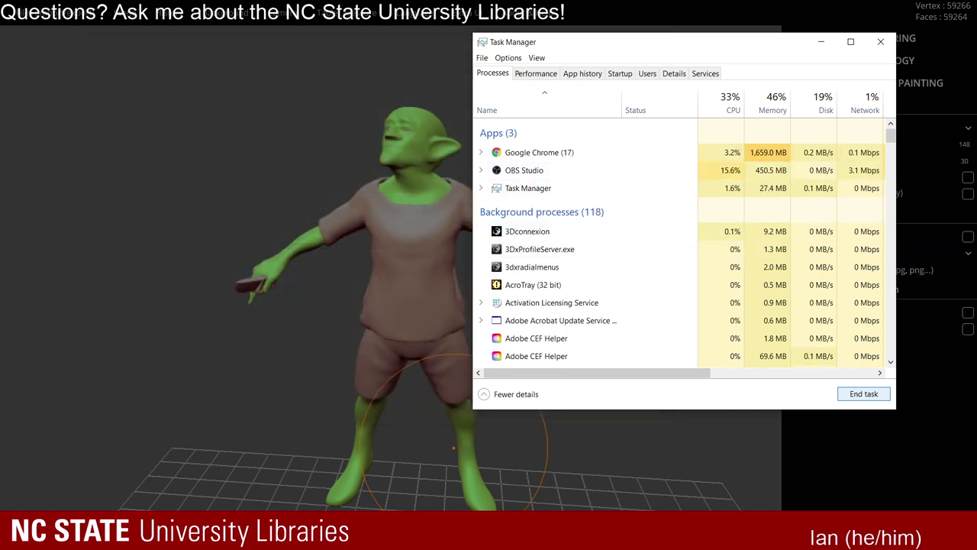
pyautogui.click(926, 393)
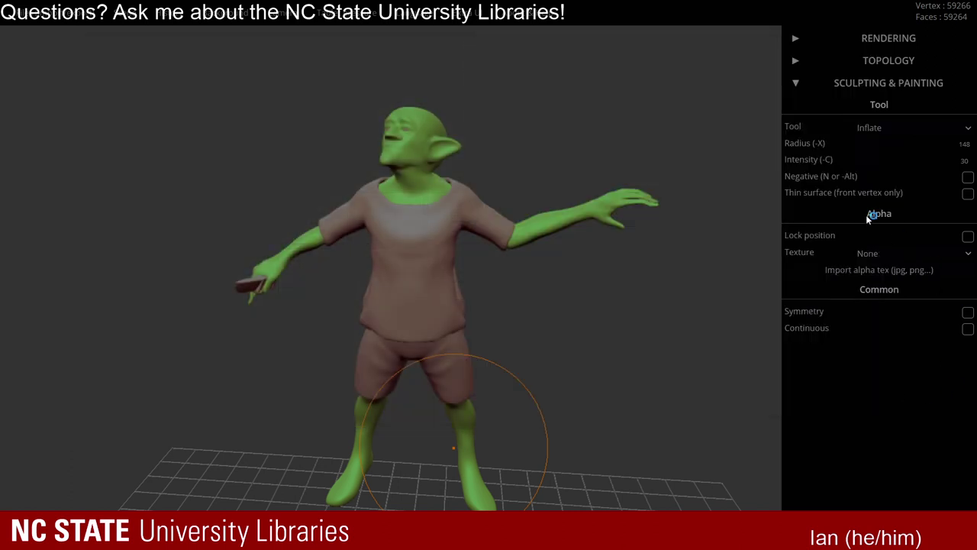
# Show the topology settings and reverse the goblin's subdivision to a lower multiresolution level.
pyautogui.click(886, 60)
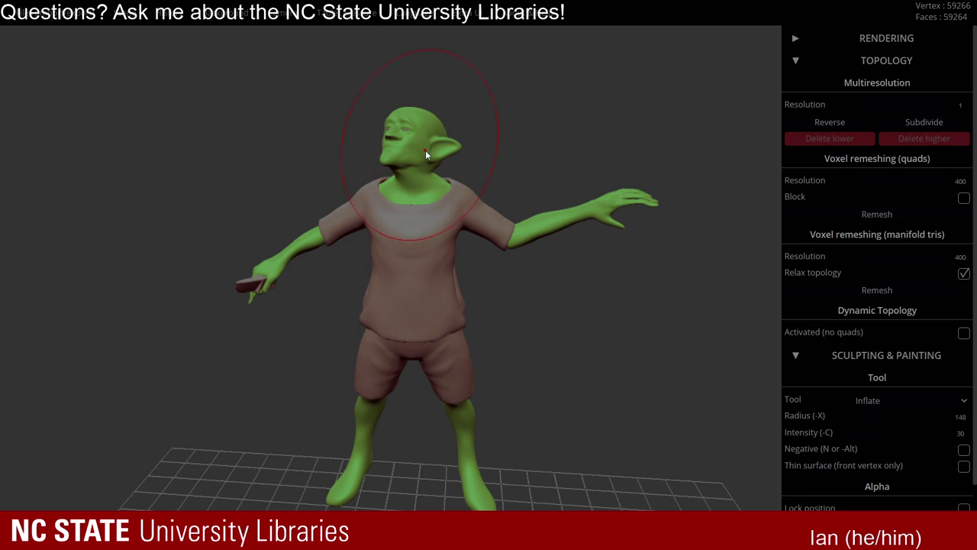
pyautogui.moveTo(581, 178); pyautogui.dragTo(255, 310)
pyautogui.scroll(3, 605, 215)
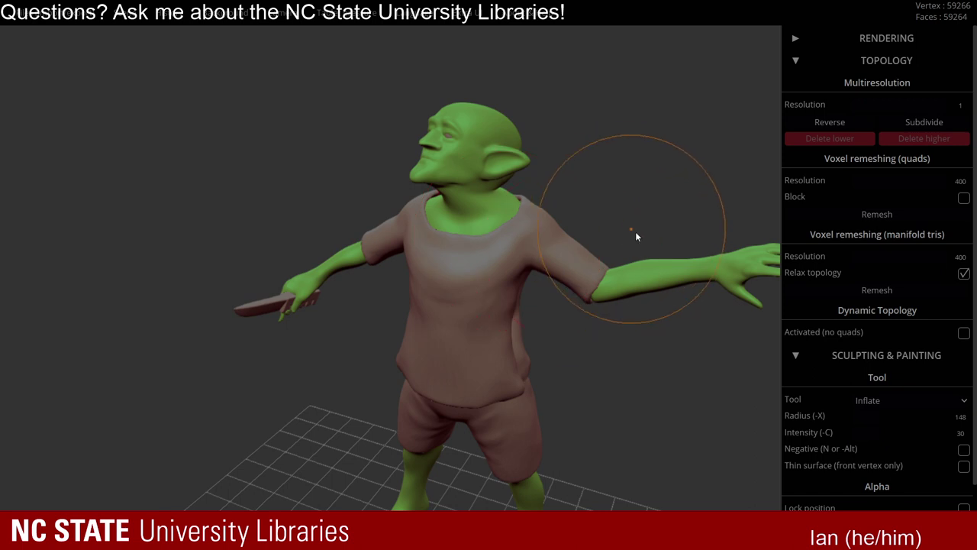
pyautogui.moveTo(636, 231); pyautogui.dragTo(592, 244)
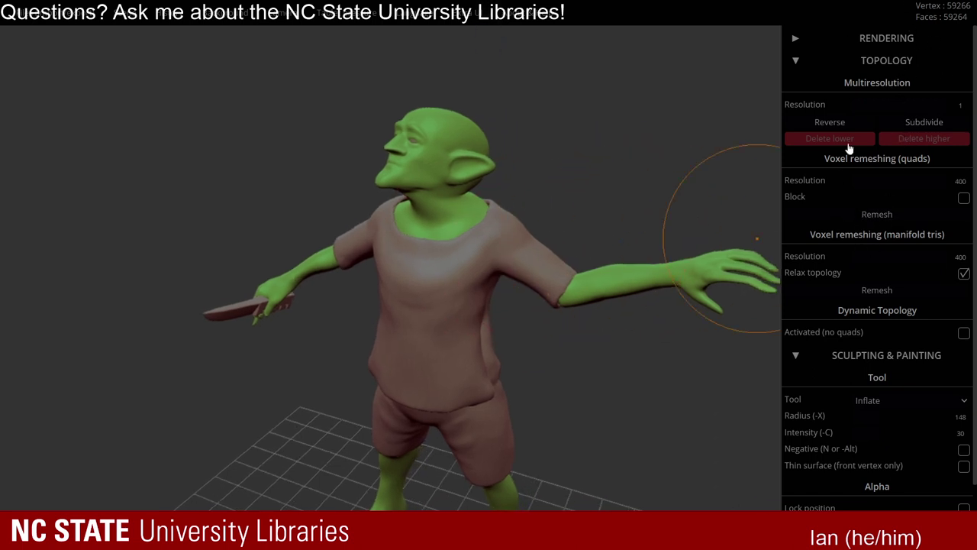
pyautogui.click(831, 123)
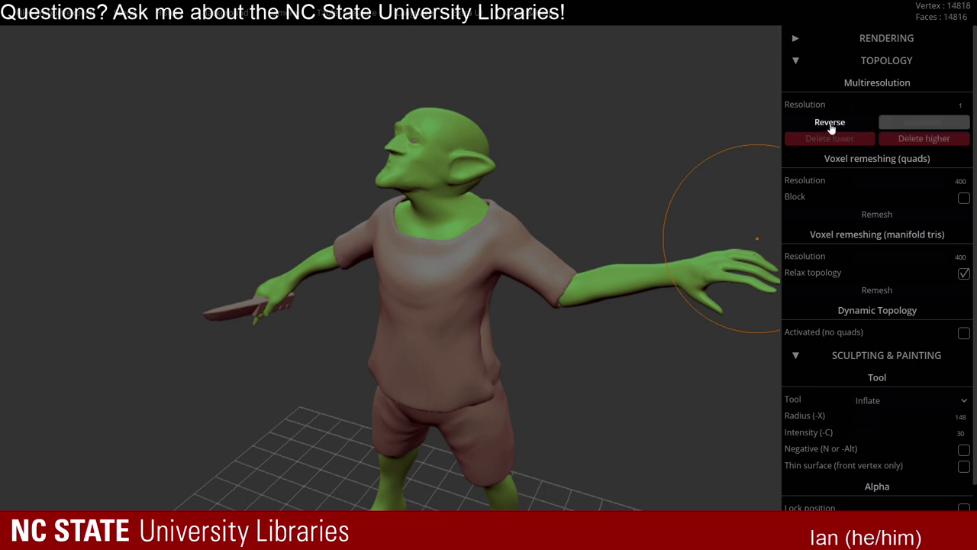
# Undo the multiresolution reversal of the goblin's green body mesh.
pyautogui.moveTo(533, 116); pyautogui.dragTo(461, 121)
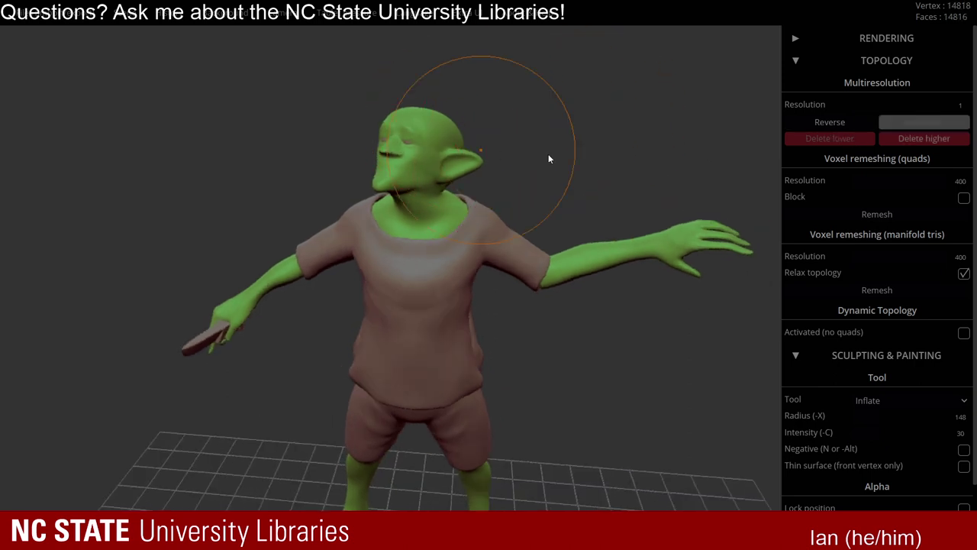
pyautogui.hotkey('ctrl', 'z')
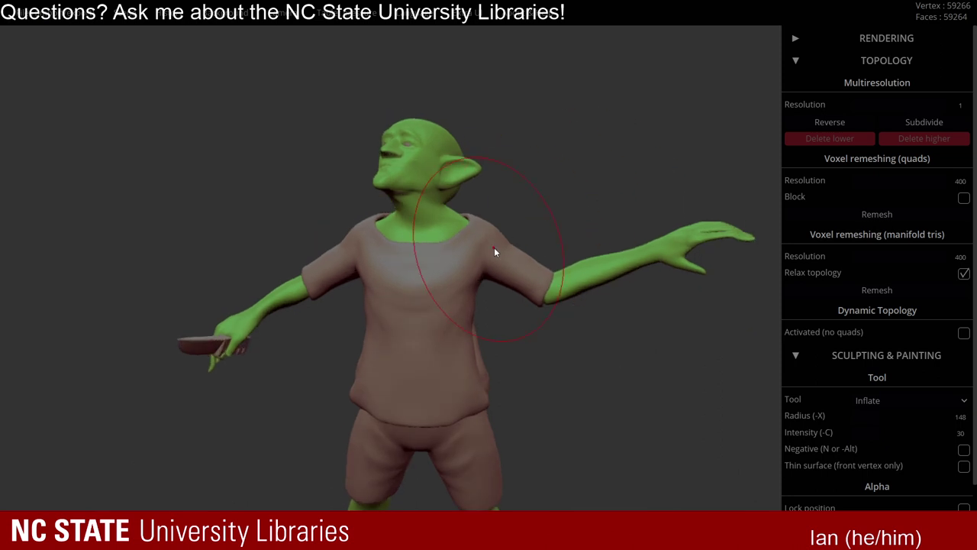
# Try to reverse the subdivision of the shirt mesh and the shorts mesh.
pyautogui.click(830, 123)
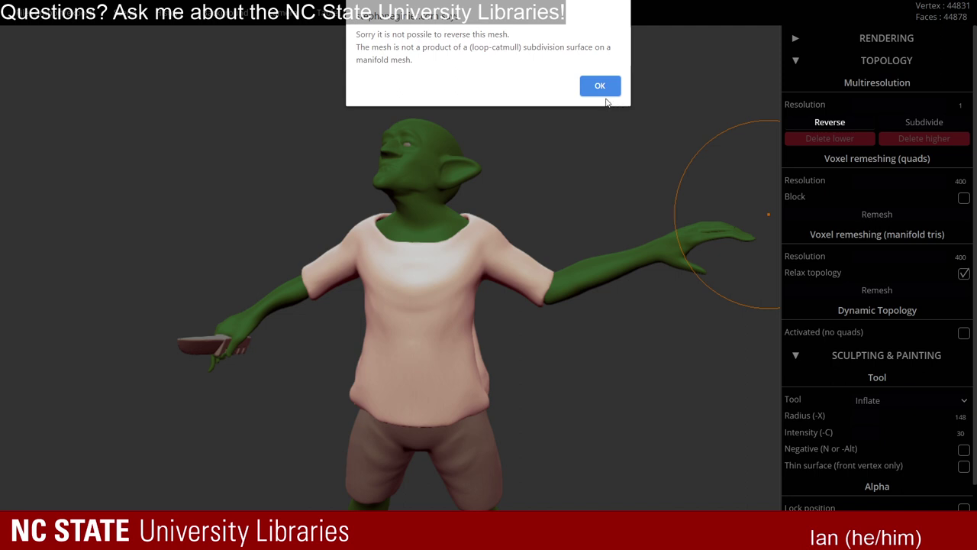
pyautogui.moveTo(576, 302); pyautogui.dragTo(585, 224, button='middle')
pyautogui.click(496, 336)
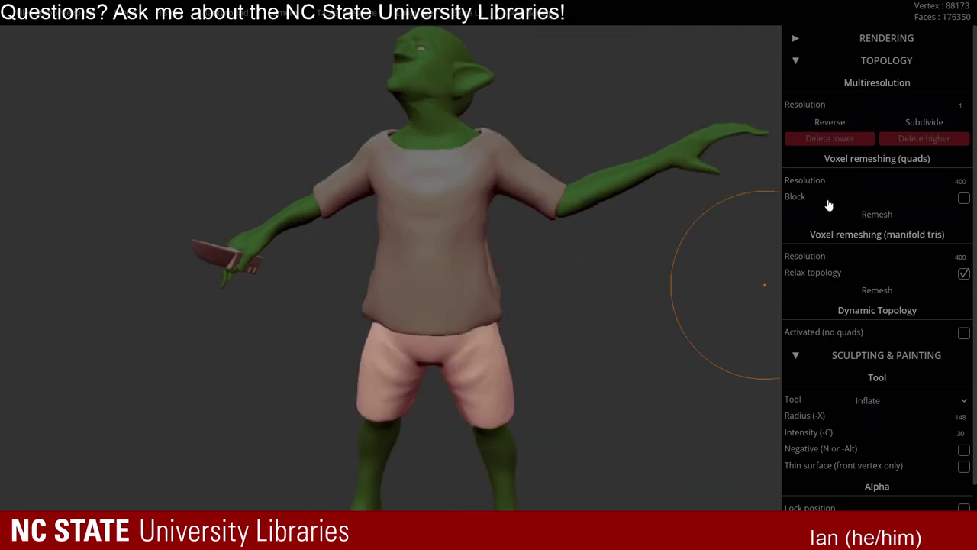
pyautogui.click(830, 124)
pyautogui.click(594, 89)
pyautogui.moveTo(649, 308); pyautogui.dragTo(662, 233, button='middle')
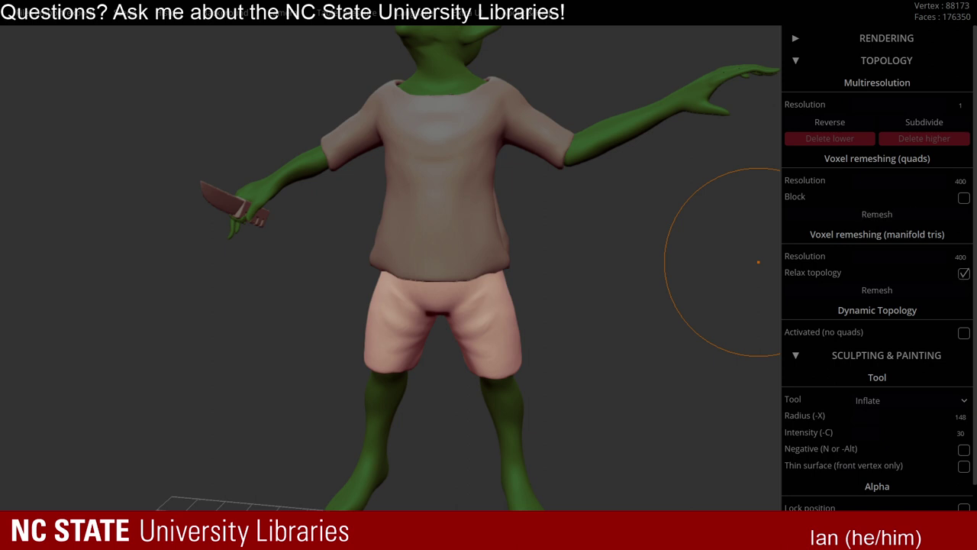
# Try voxel remeshing the goblin's shorts at resolution 103, and undo the remesh.
pyautogui.moveTo(886, 254)
pyautogui.mouseDown()
pyautogui.moveTo(857, 256)
pyautogui.moveTo(874, 252)
pyautogui.mouseUp()
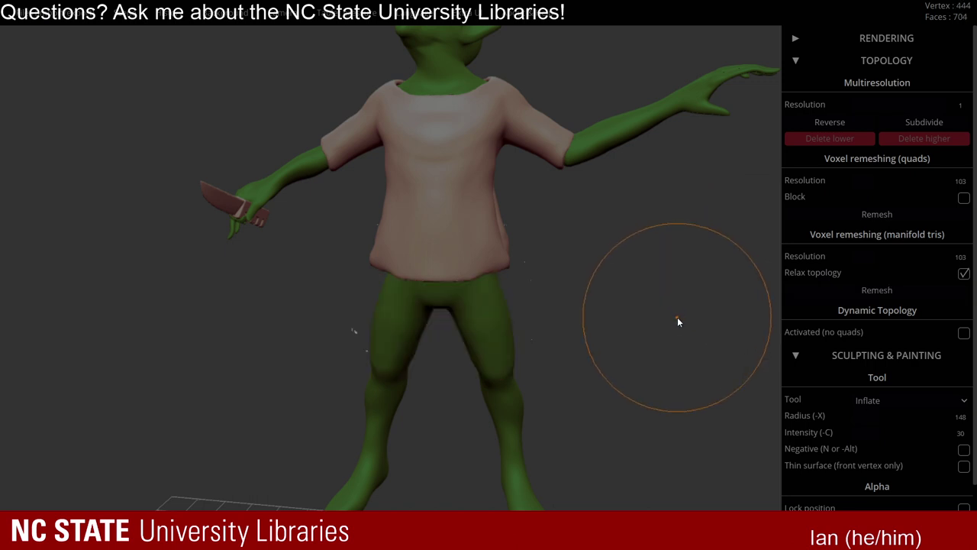
pyautogui.moveTo(677, 315); pyautogui.dragTo(770, 304)
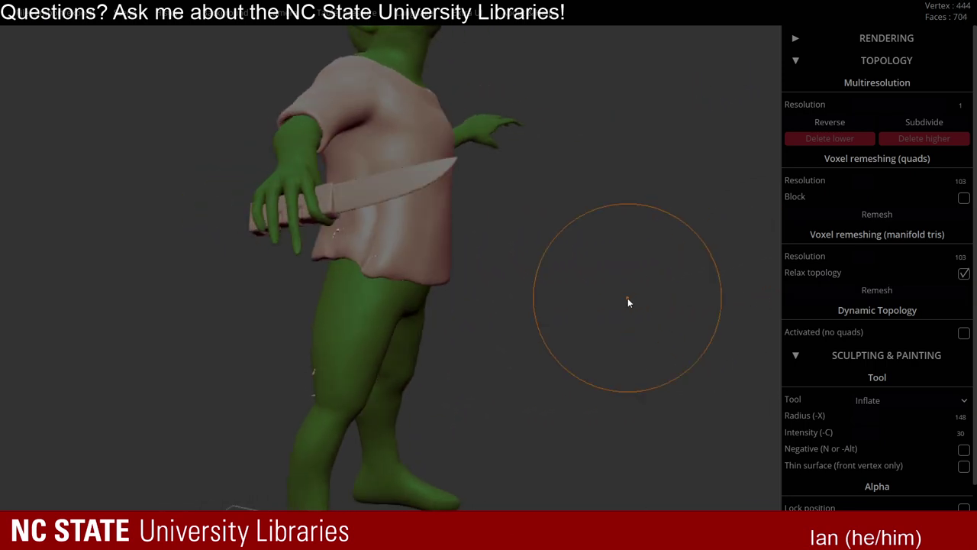
pyautogui.hotkey('ctrl', 'z')
pyautogui.moveTo(653, 299)
pyautogui.mouseDown()
pyautogui.moveTo(506, 317)
pyautogui.moveTo(570, 285)
pyautogui.moveTo(565, 319)
pyautogui.moveTo(565, 301)
pyautogui.moveTo(454, 294)
pyautogui.moveTo(488, 326)
pyautogui.mouseUp()
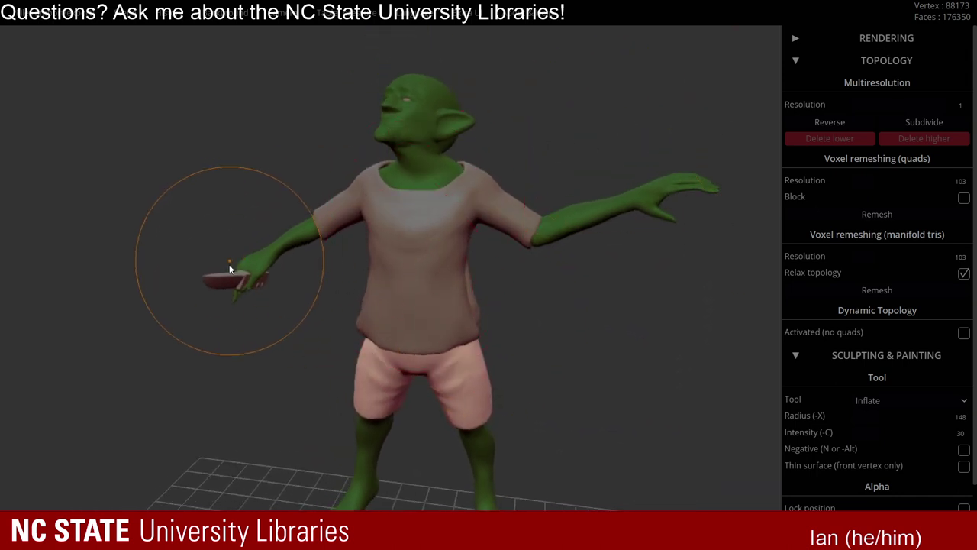
# Select the knife mesh in the goblin's hand and try to reverse its subdivision.
pyautogui.hotkey('ctrl', 'z')
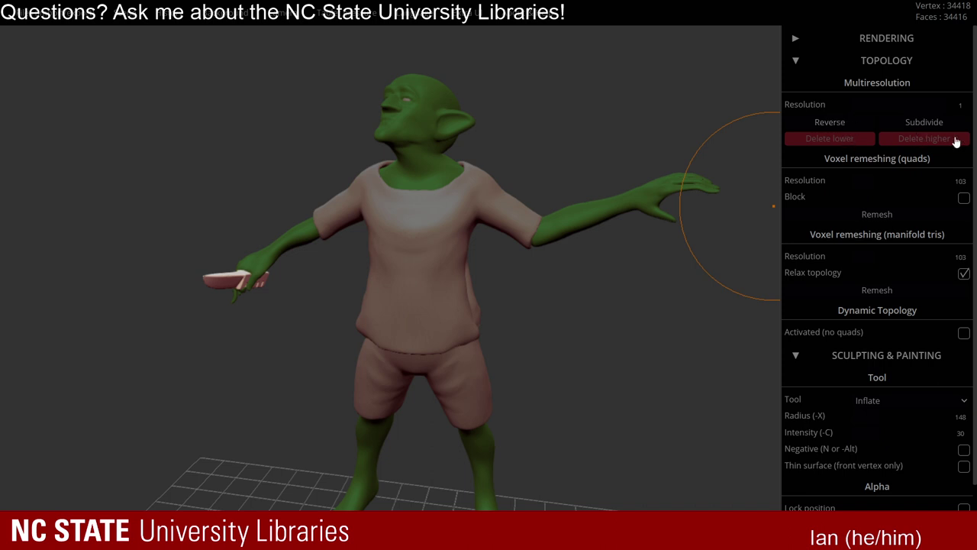
pyautogui.click(836, 124)
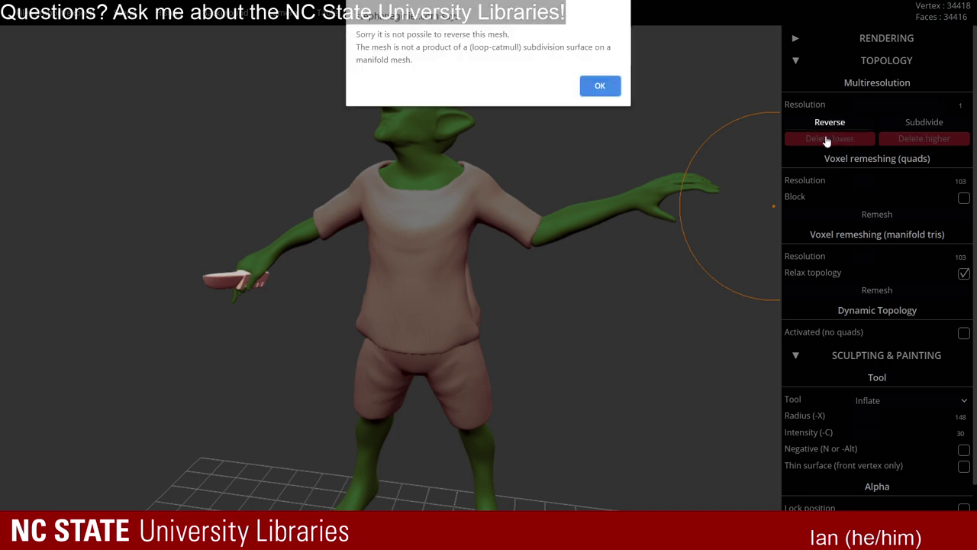
pyautogui.click(600, 85)
pyautogui.moveTo(531, 119); pyautogui.dragTo(530, 186)
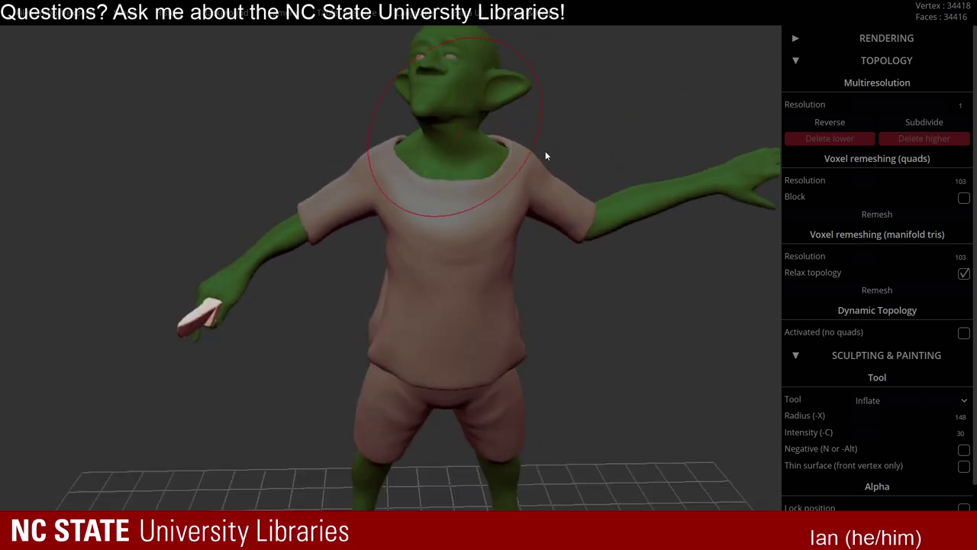
pyautogui.moveTo(397, 303); pyautogui.dragTo(425, 276, button='middle')
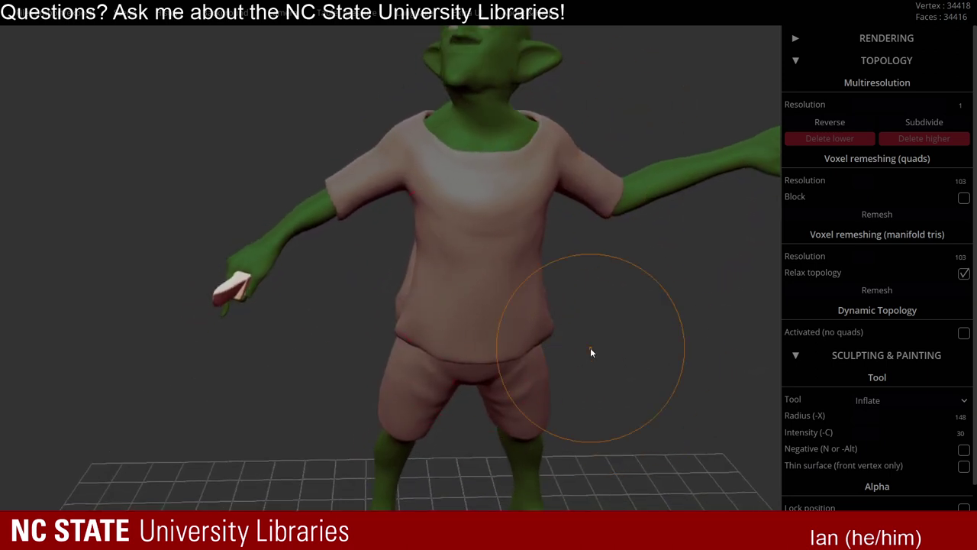
# Try reversing the goblin body's subdivision to check the face detail up close, and undo the reversal.
pyautogui.moveTo(590, 352); pyautogui.dragTo(488, 308)
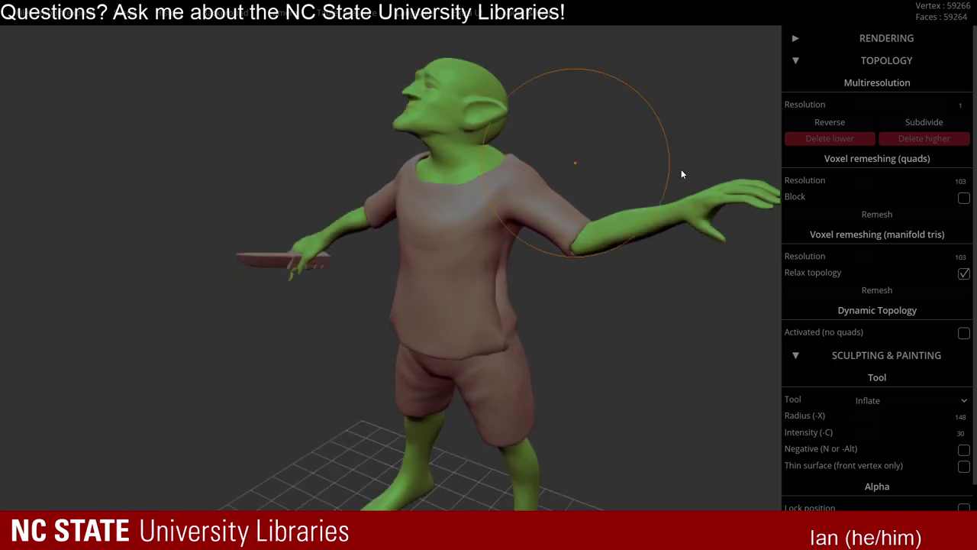
pyautogui.click(840, 124)
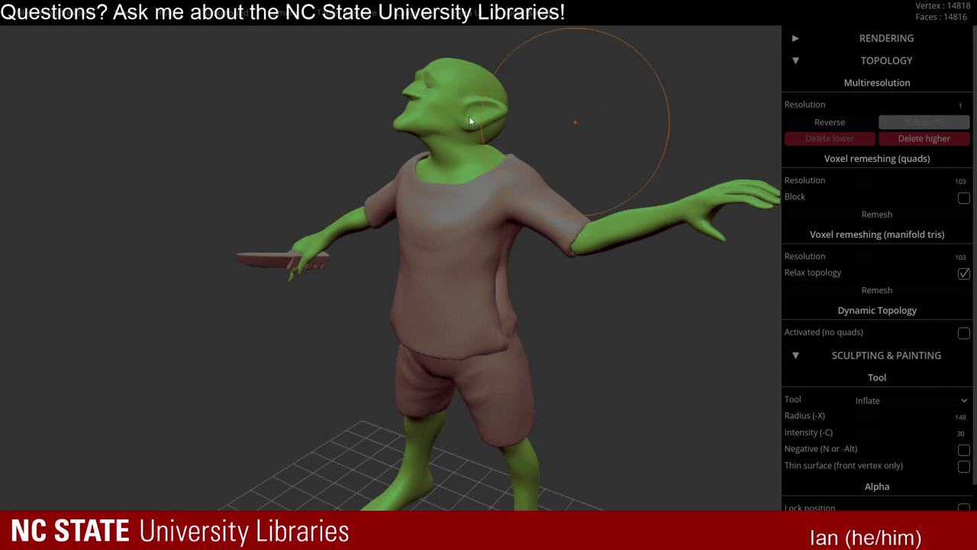
pyautogui.moveTo(344, 122); pyautogui.dragTo(481, 107)
pyautogui.scroll(3, 420, 128)
pyautogui.moveTo(422, 129); pyautogui.dragTo(485, 143)
pyautogui.moveTo(557, 131); pyautogui.dragTo(561, 295)
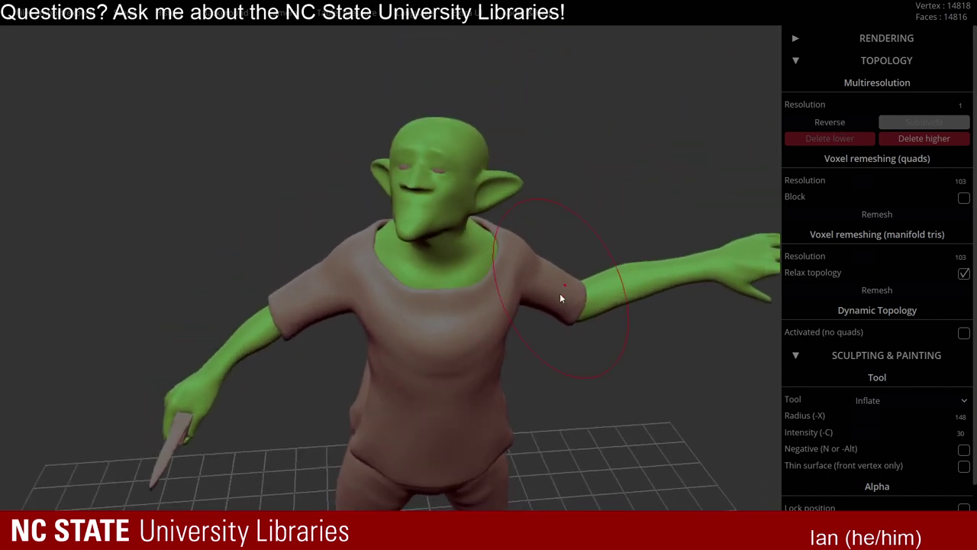
pyautogui.scroll(4, 563, 278)
pyautogui.moveTo(564, 277); pyautogui.dragTo(642, 361, button='middle')
pyautogui.moveTo(596, 333); pyautogui.dragTo(519, 306)
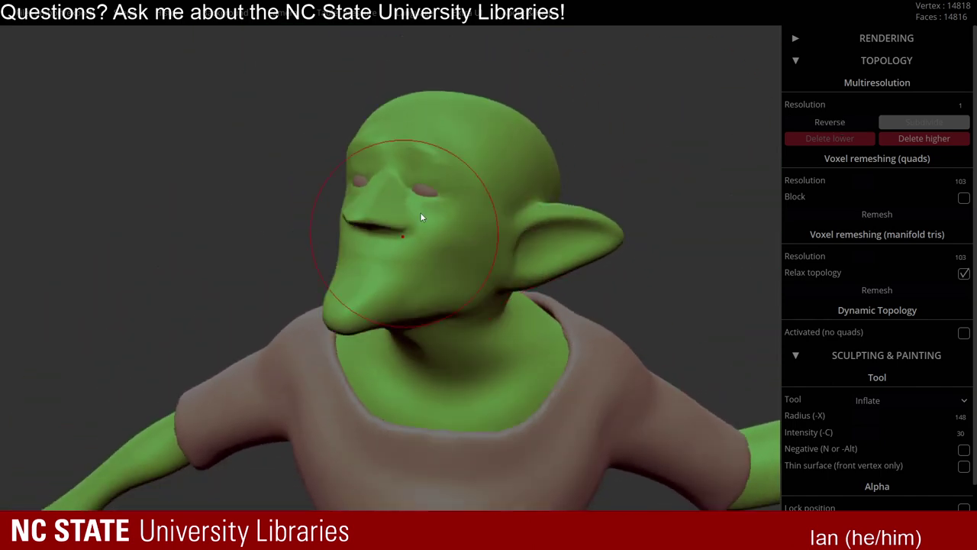
pyautogui.moveTo(419, 212)
pyautogui.mouseDown(button='right')
pyautogui.moveTo(402, 192)
pyautogui.moveTo(545, 249)
pyautogui.moveTo(672, 323)
pyautogui.moveTo(670, 263)
pyautogui.moveTo(662, 275)
pyautogui.moveTo(529, 243)
pyautogui.moveTo(546, 210)
pyautogui.mouseUp(button='right')
pyautogui.scroll(-4, 550, 242)
pyautogui.hotkey('ctrl', 'z')
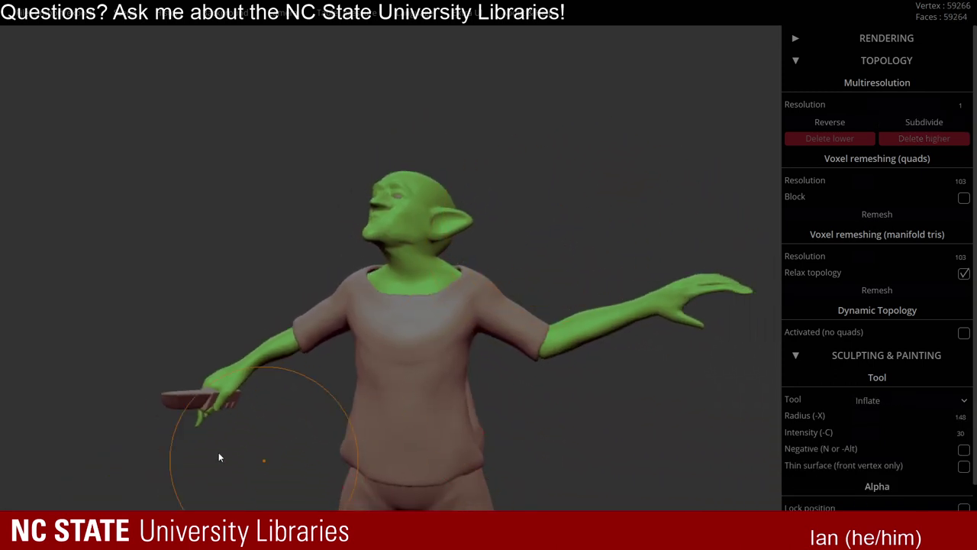
# Search the computer for Meshmixer and launch it.
pyautogui.press('super')
pyautogui.press('Escape')
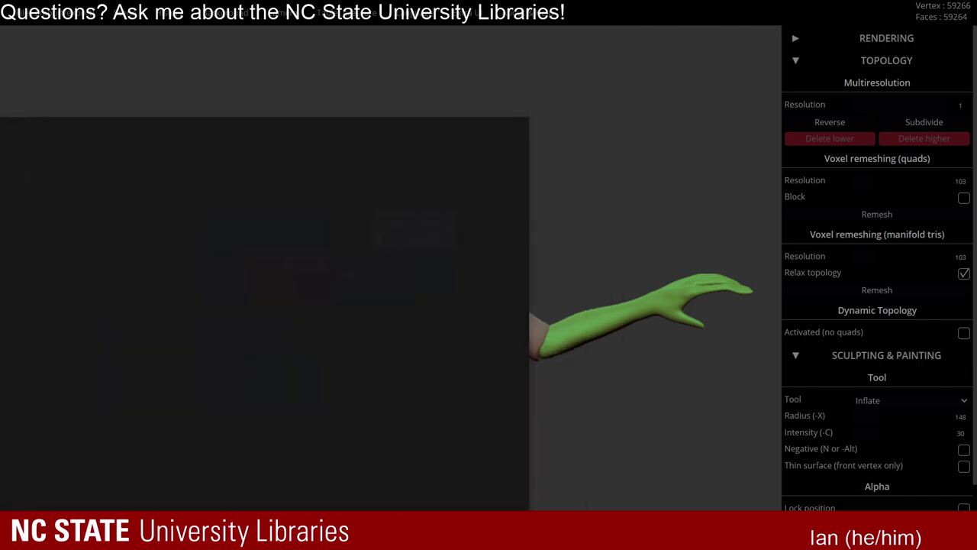
pyautogui.press('super')
pyautogui.write('mesh')
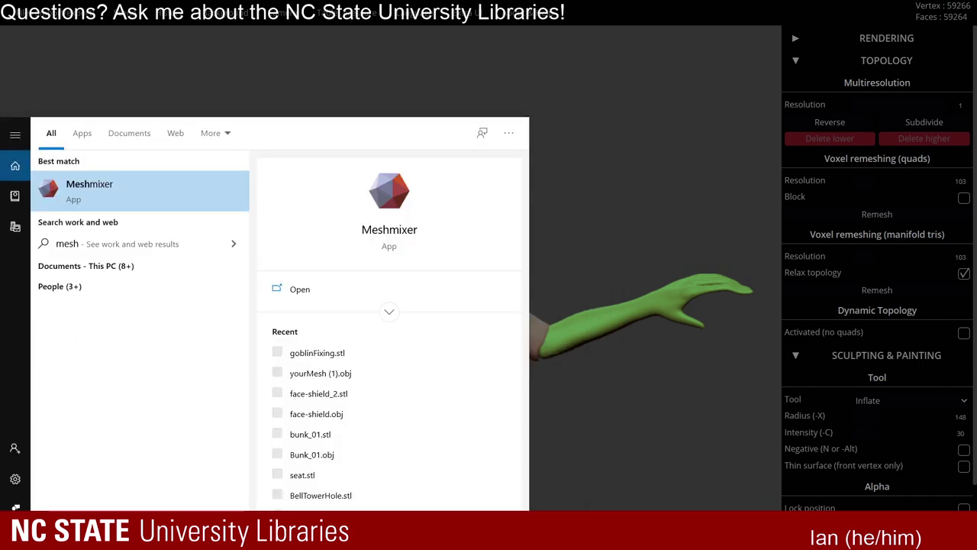
pyautogui.click(119, 190)
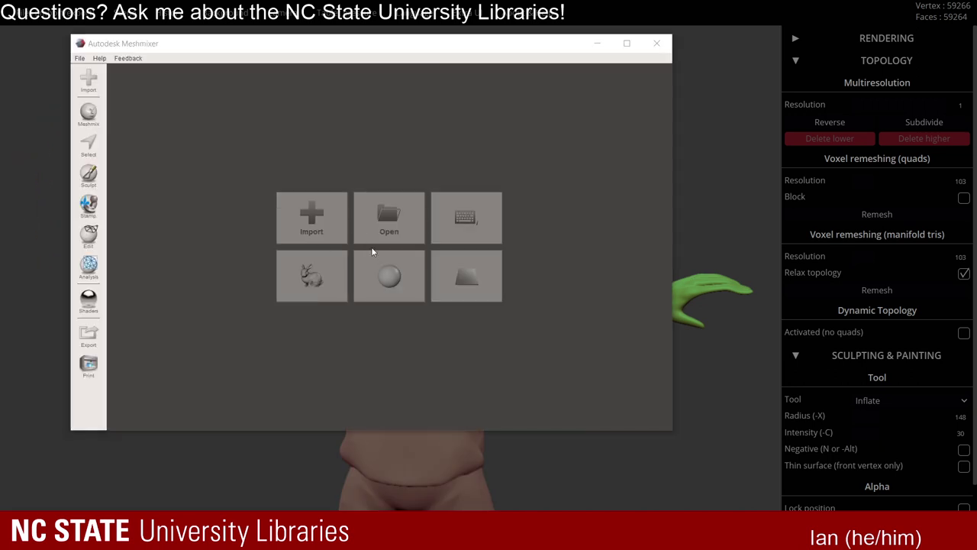
# Open the mesh file yourMesh (1).obj from the Downloads folder.
pyautogui.click(347, 233)
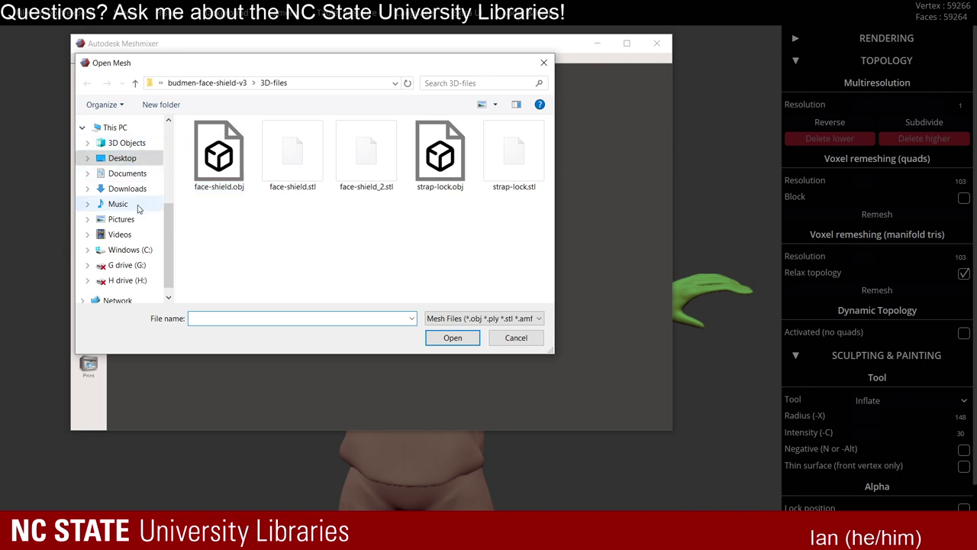
pyautogui.scroll(-1, 140, 220)
pyautogui.scroll(2, 137, 222)
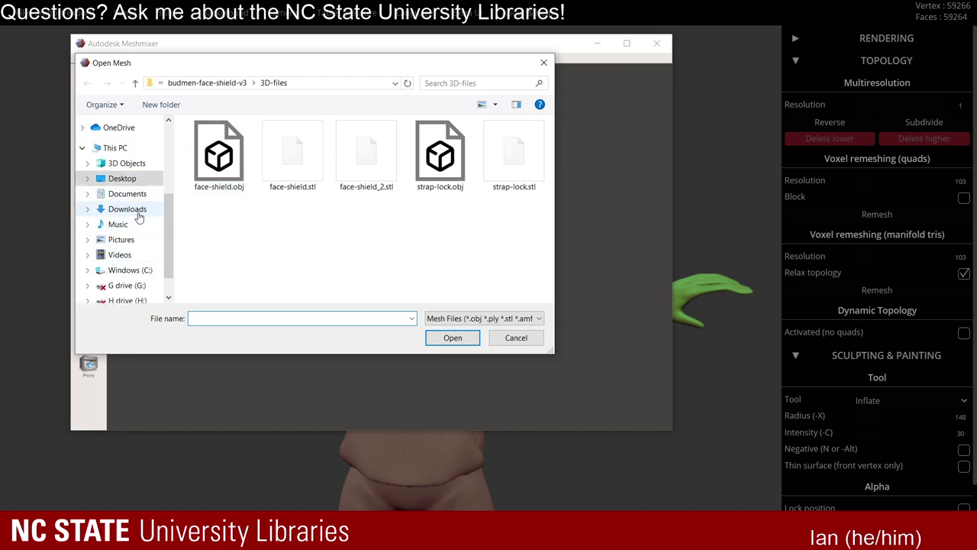
pyautogui.click(131, 209)
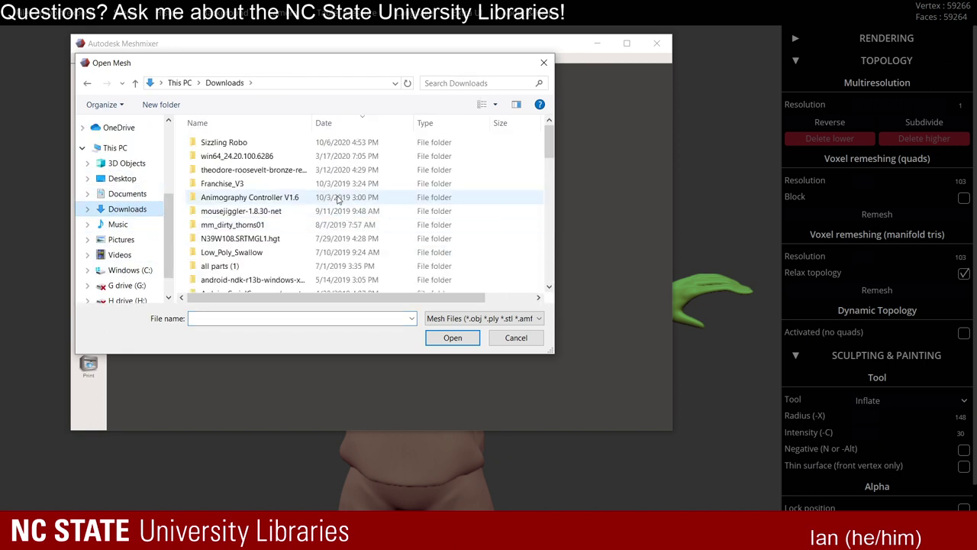
pyautogui.scroll(-5, 338, 204)
pyautogui.click(263, 285)
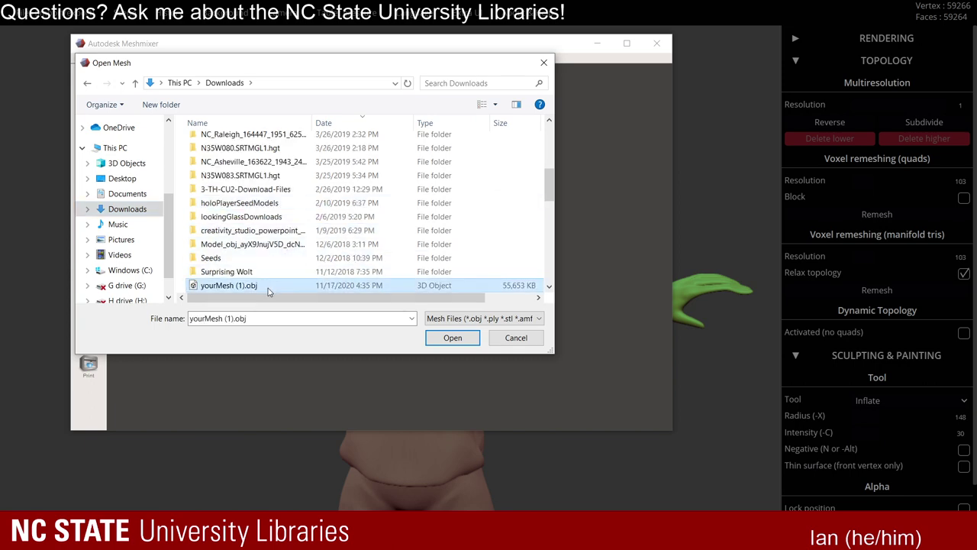
pyautogui.click(451, 337)
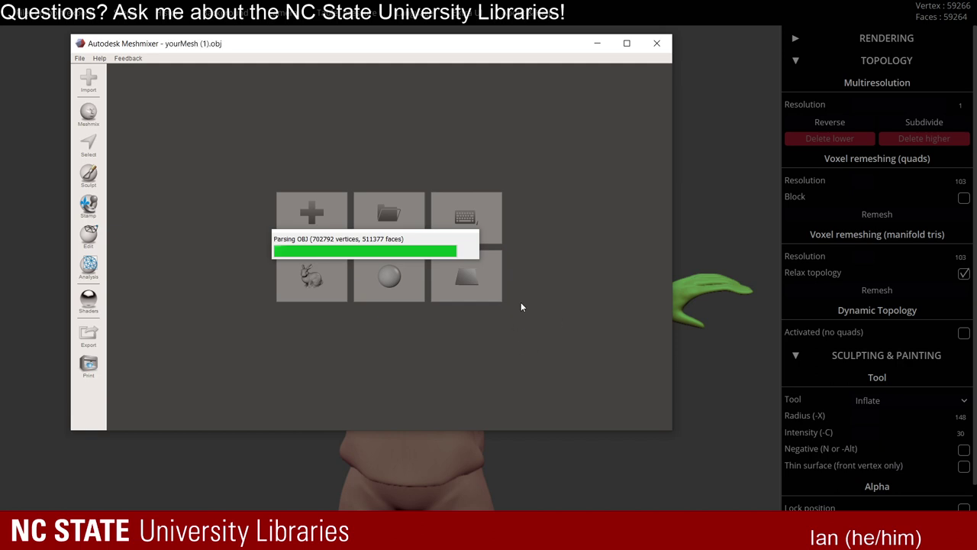
# Select the entire goblin mesh and start the Reduce operation on it.
pyautogui.moveTo(517, 246); pyautogui.dragTo(429, 275, button='right')
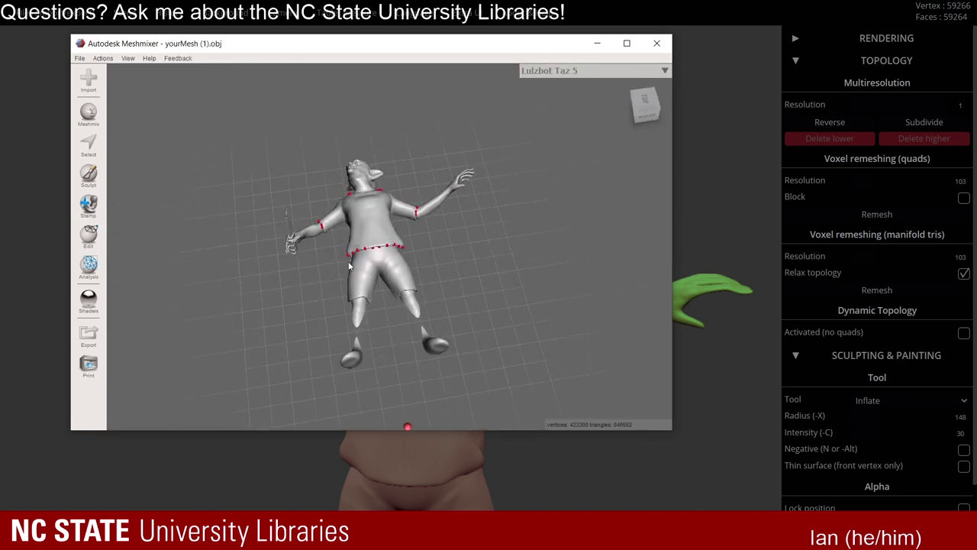
pyautogui.moveTo(348, 266); pyautogui.dragTo(334, 284, button='right')
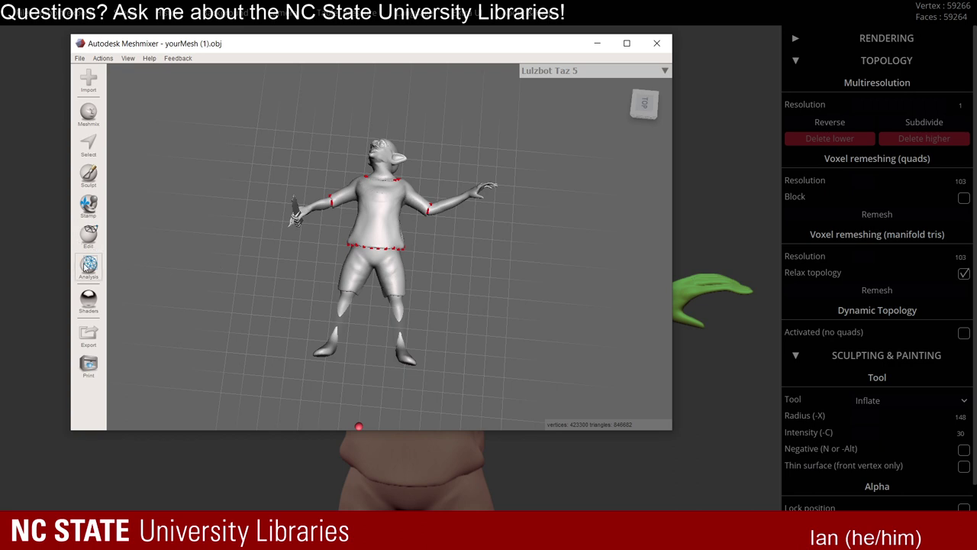
pyautogui.click(91, 266)
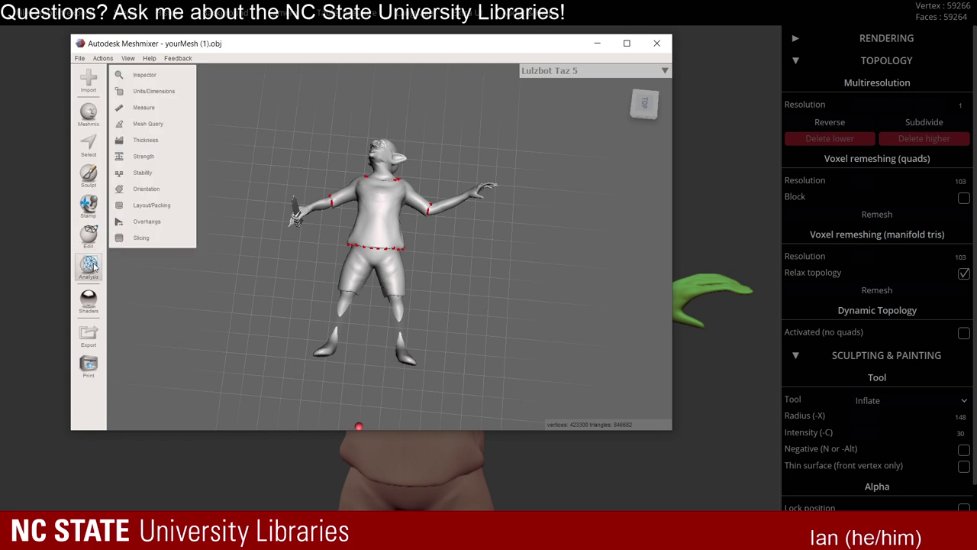
pyautogui.click(89, 145)
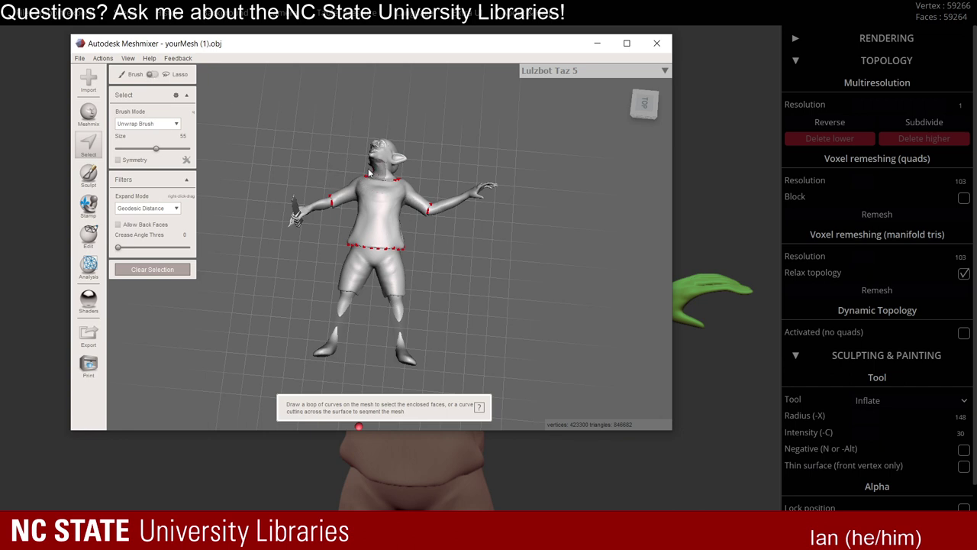
pyautogui.hotkey('ctrl', 'a')
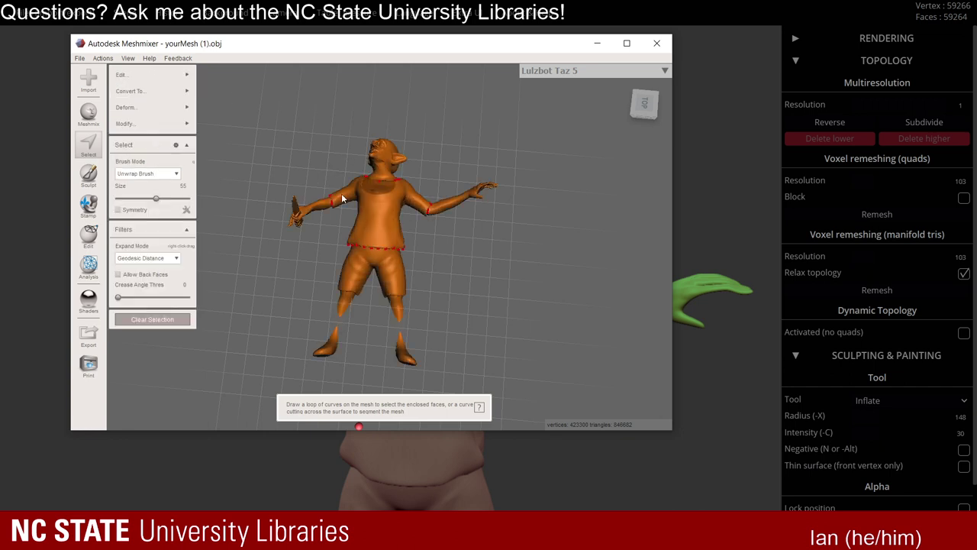
pyautogui.moveTo(330, 223); pyautogui.dragTo(337, 251, button='right')
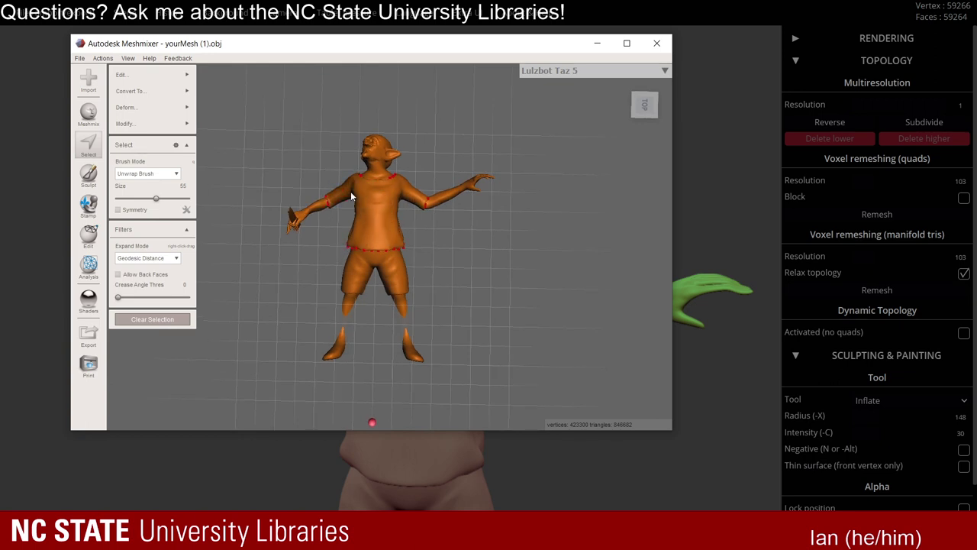
pyautogui.moveTo(157, 74)
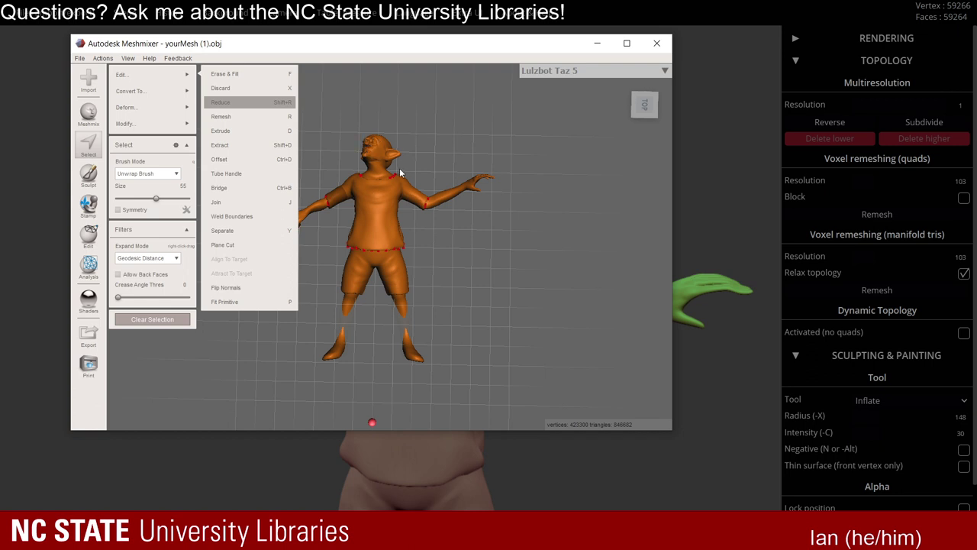
pyautogui.press('r')
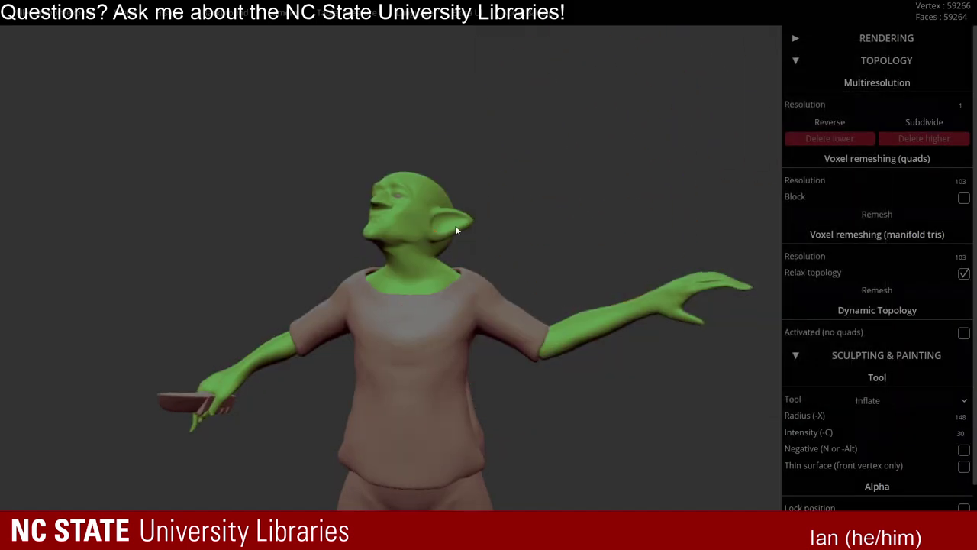
pyautogui.moveTo(455, 226)
pyautogui.mouseDown()
pyautogui.moveTo(455, 259)
pyautogui.moveTo(460, 242)
pyautogui.mouseUp()
pyautogui.moveTo(536, 242); pyautogui.dragTo(499, 198, button='middle')
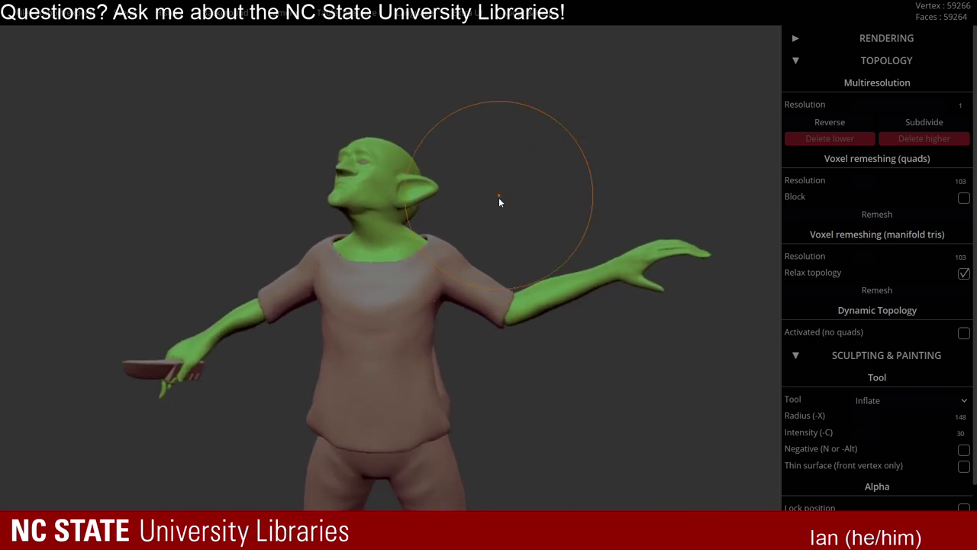
pyautogui.scroll(2, 499, 198)
pyautogui.moveTo(499, 198)
pyautogui.mouseDown()
pyautogui.moveTo(510, 212)
pyautogui.moveTo(504, 242)
pyautogui.mouseUp()
pyautogui.scroll(-2, 504, 242)
pyautogui.moveTo(503, 242); pyautogui.dragTo(518, 208, button='middle')
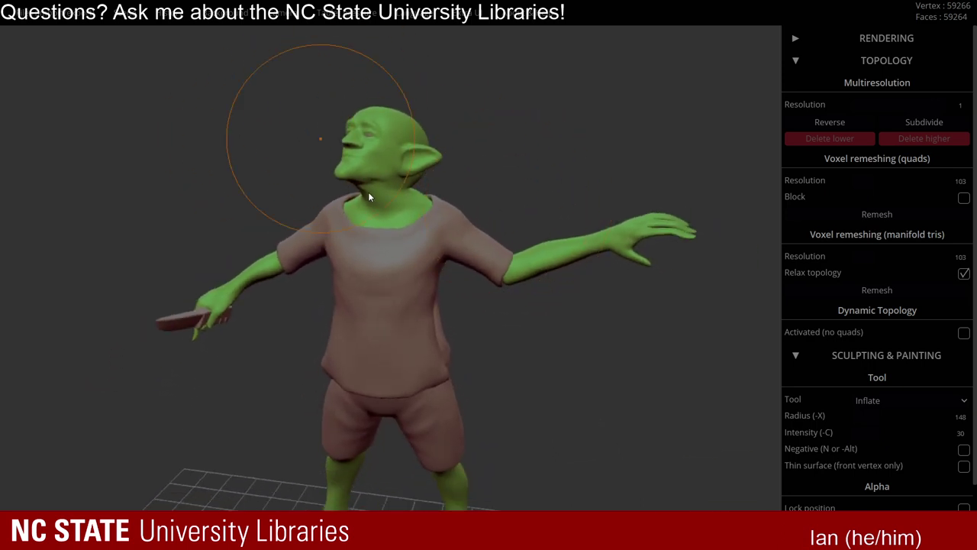
# Delete the goblin's shirt and shorts from the scene, keeping only the body.
pyautogui.moveTo(144, 7)
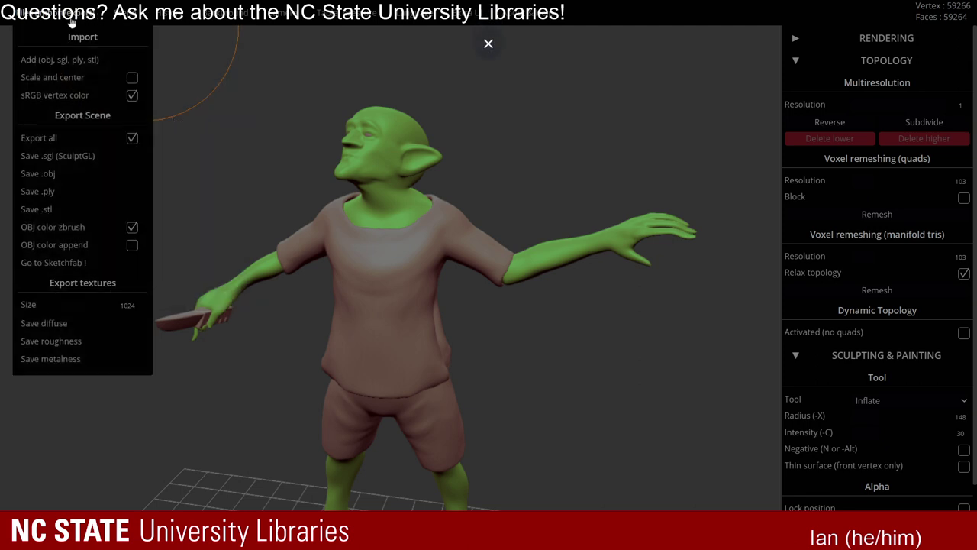
pyautogui.moveTo(482, 249); pyautogui.dragTo(489, 221, button='middle')
pyautogui.click(467, 207)
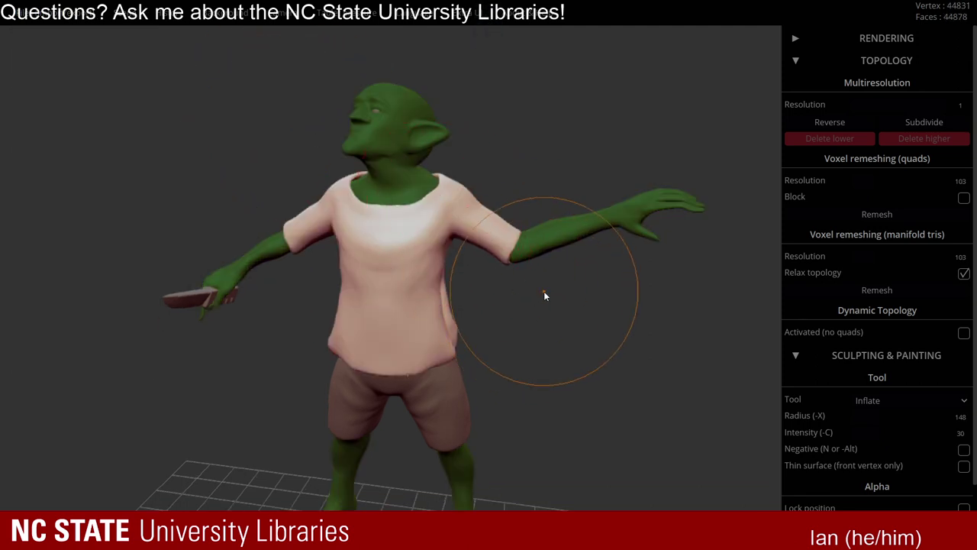
pyautogui.press('Delete')
pyautogui.click(462, 385)
pyautogui.press('Delete')
pyautogui.moveTo(510, 312); pyautogui.dragTo(500, 290)
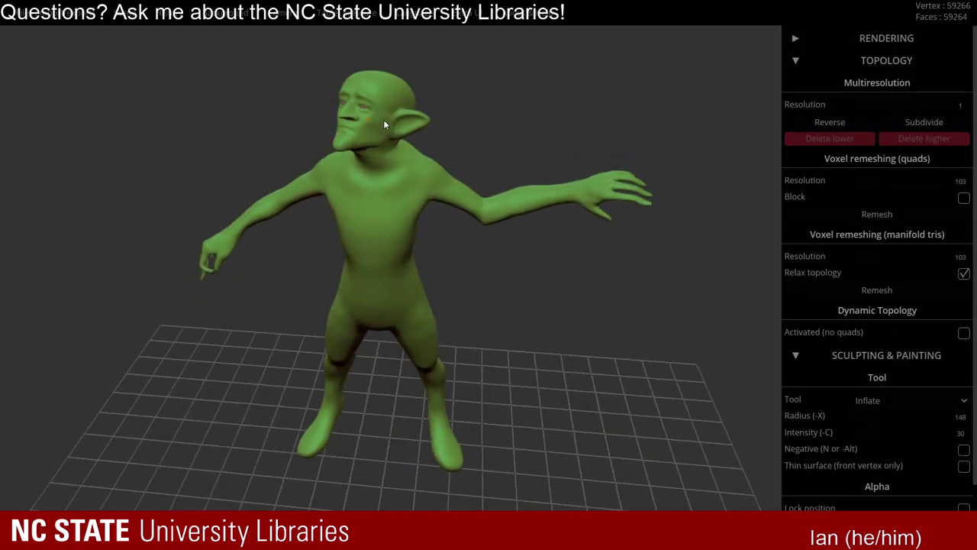
# Export the goblin body as an OBJ file.
pyautogui.moveTo(56, 11)
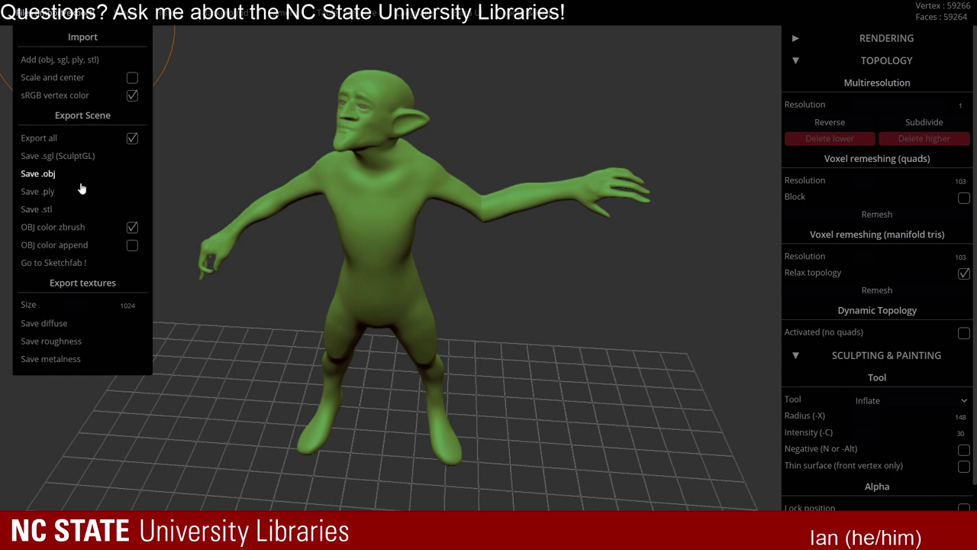
pyautogui.moveTo(321, 229); pyautogui.dragTo(374, 193)
pyautogui.moveTo(375, 197); pyautogui.dragTo(362, 201, button='right')
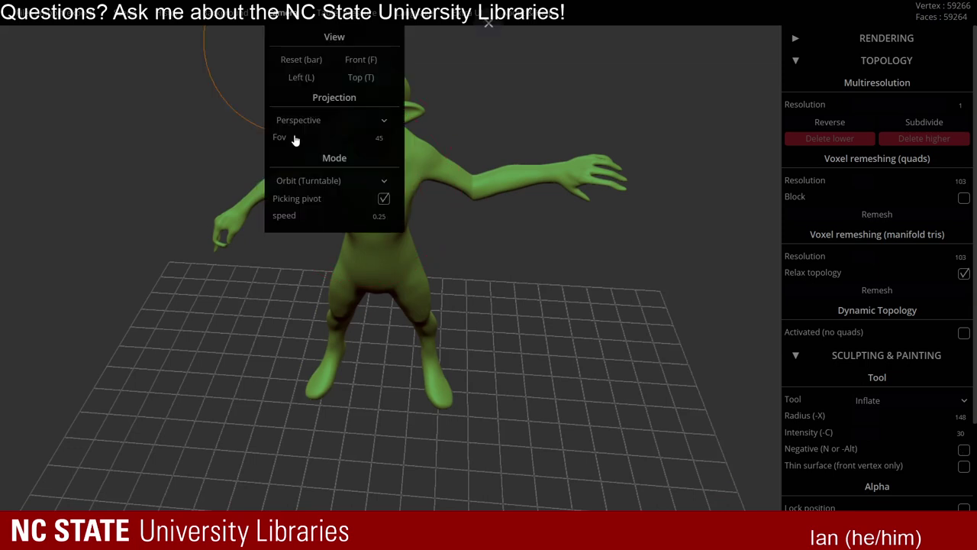
pyautogui.press('n')
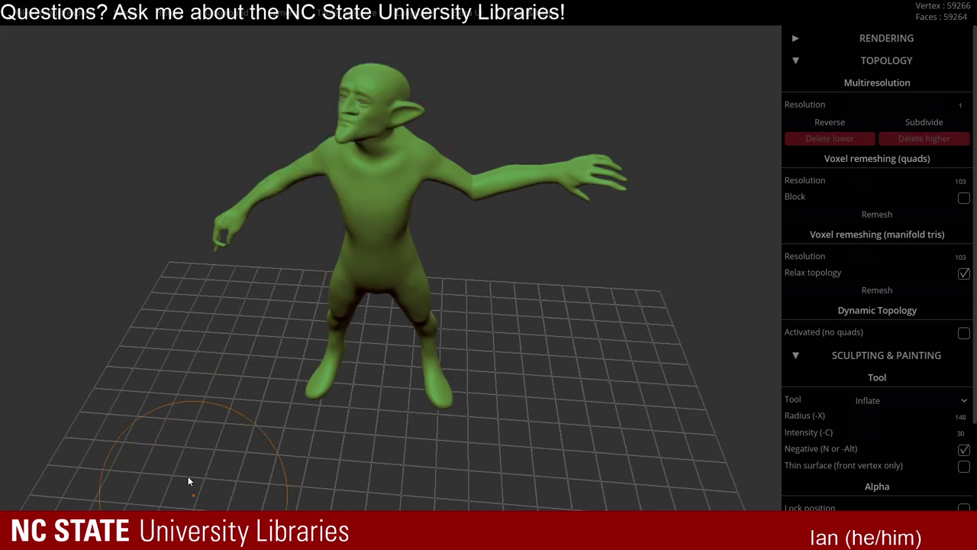
# Search the computer for Meshmixer and launch it for the newly exported body.
pyautogui.hotkey('alt', 'Tab')
pyautogui.press('super')
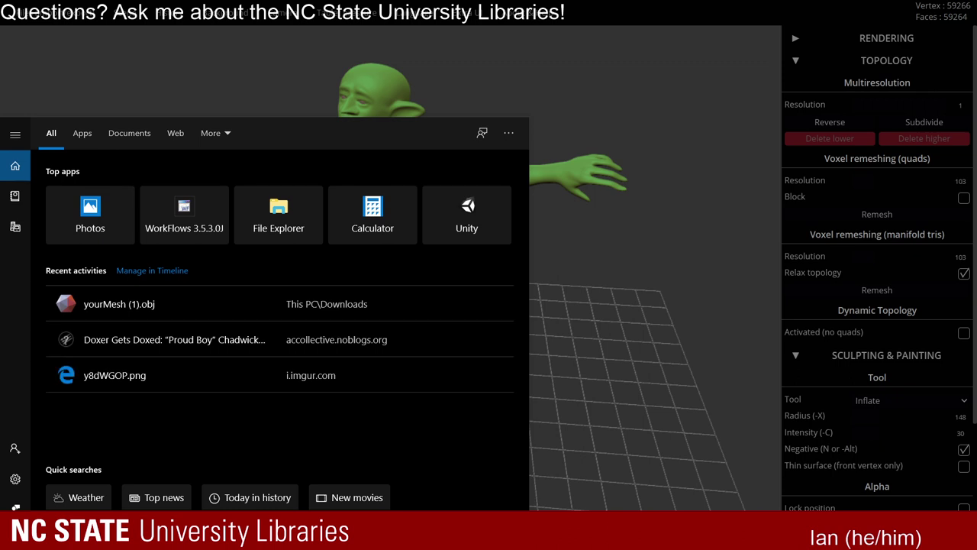
pyautogui.write('meshmixer')
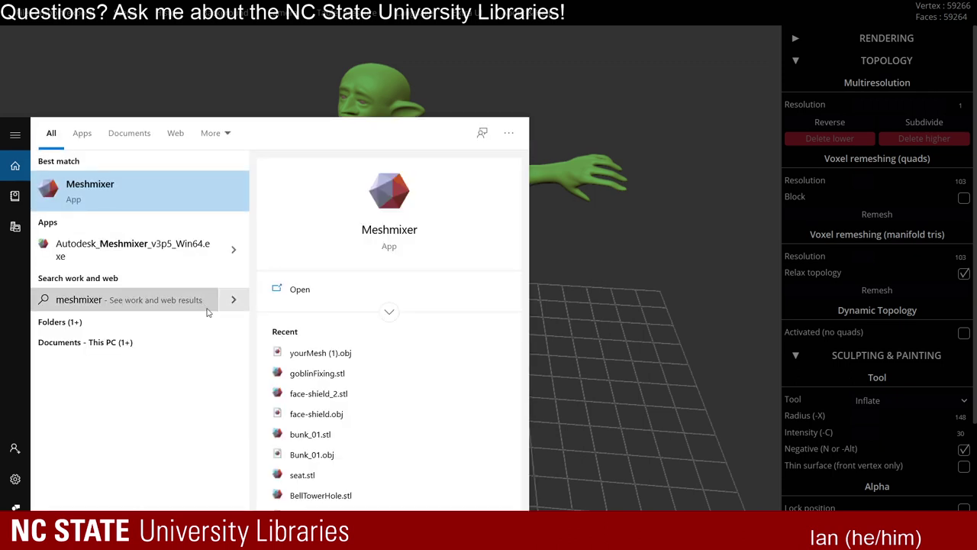
pyautogui.click(177, 184)
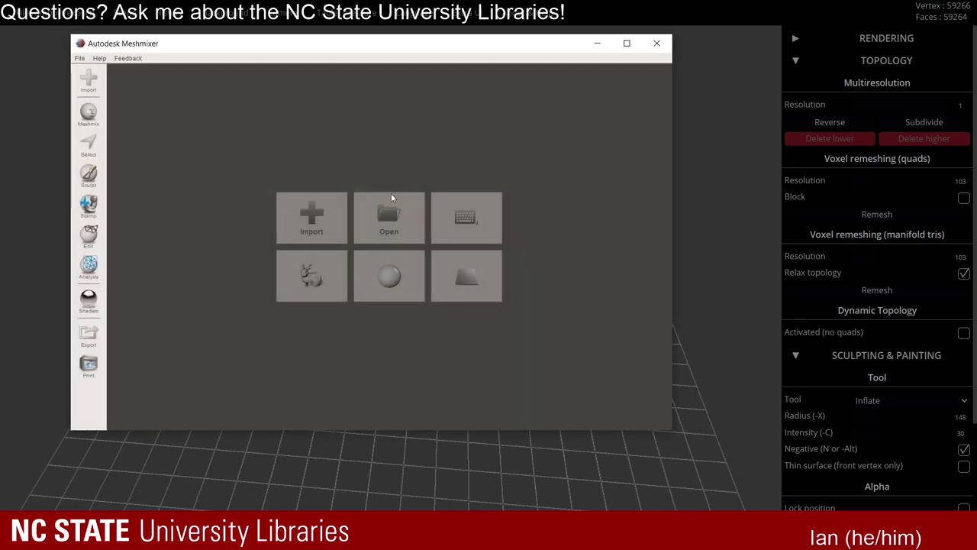
# Import the mesh file yourMesh (2).obj from the Downloads folder.
pyautogui.click(319, 215)
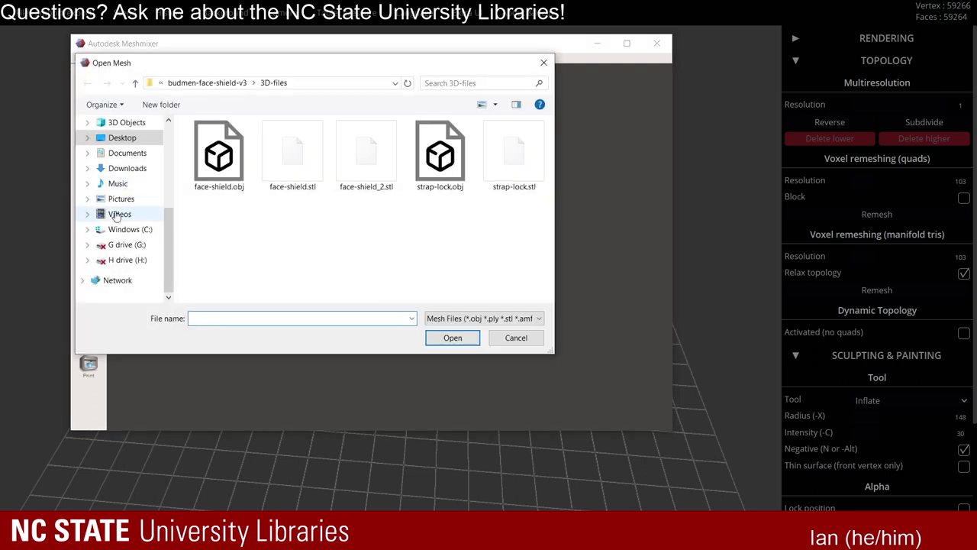
pyautogui.click(127, 168)
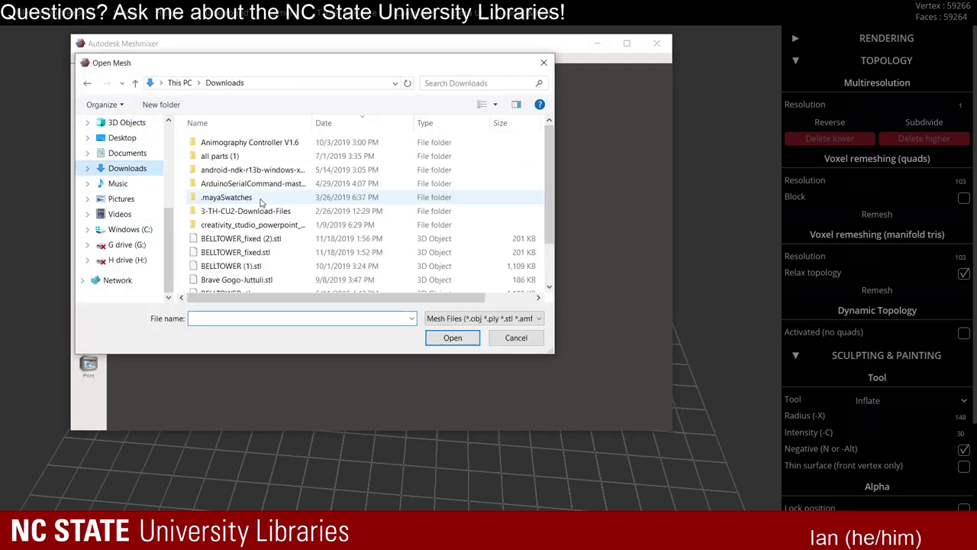
pyautogui.scroll(-5, 326, 207)
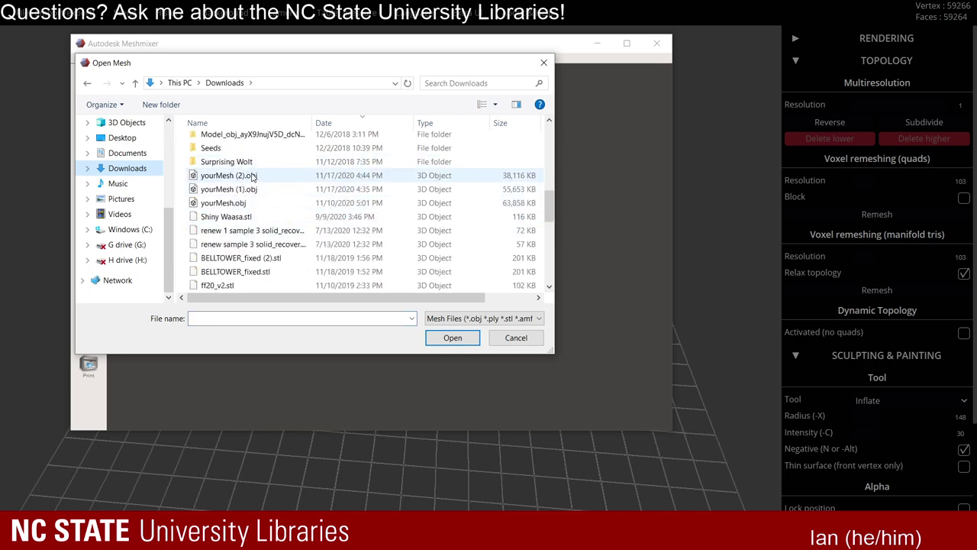
pyautogui.click(310, 176)
pyautogui.click(453, 337)
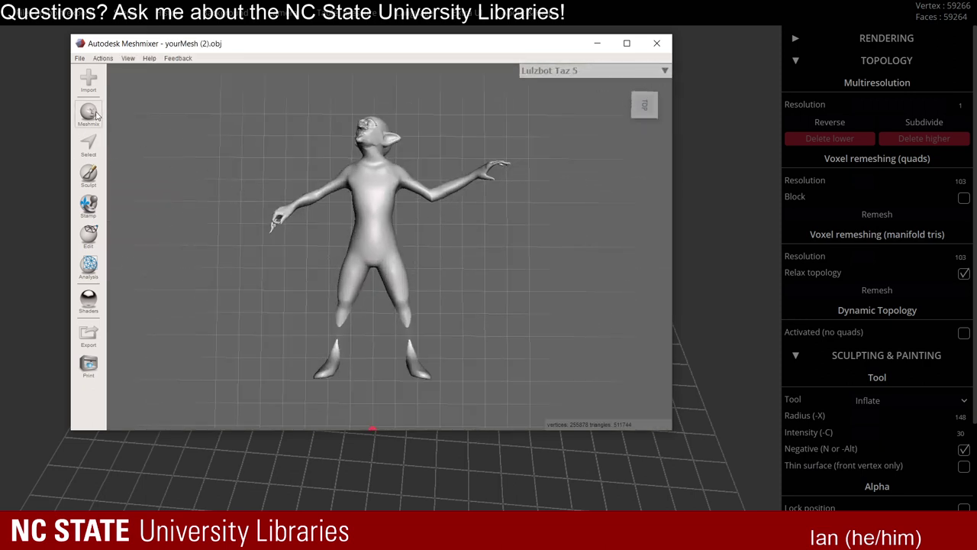
# Select the entire goblin body and reduce it by 50 percent with the Shape Preserving type, accepting the reduction.
pyautogui.click(90, 149)
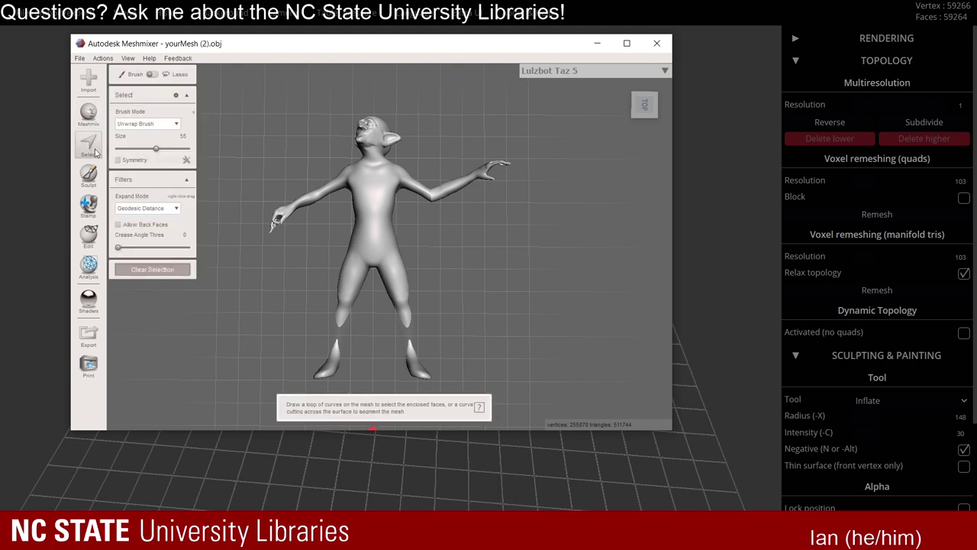
pyautogui.doubleClick(377, 195)
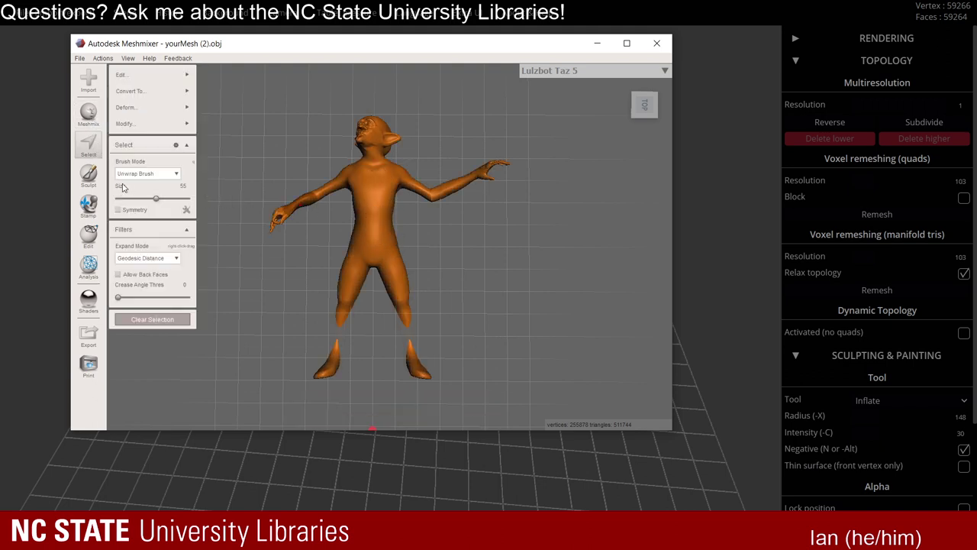
pyautogui.moveTo(151, 97)
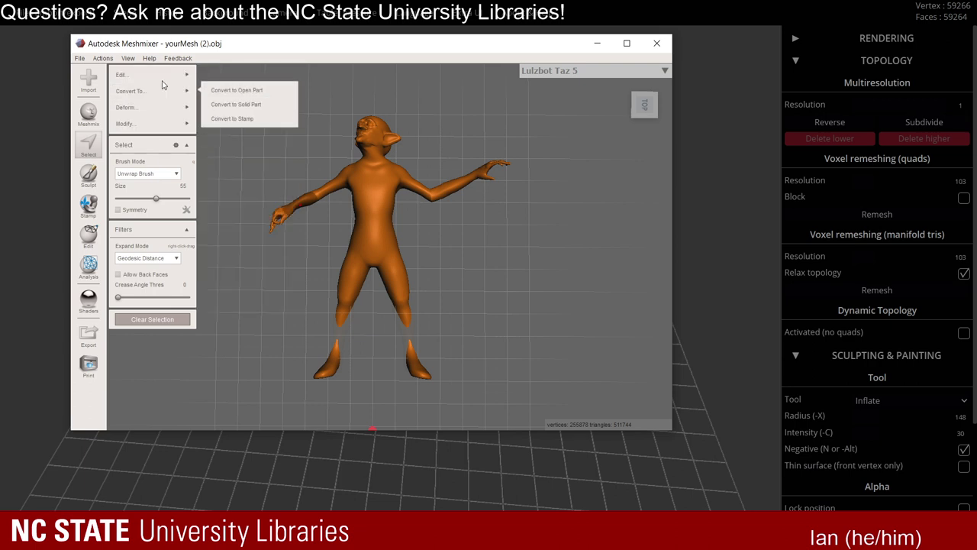
pyautogui.moveTo(183, 75)
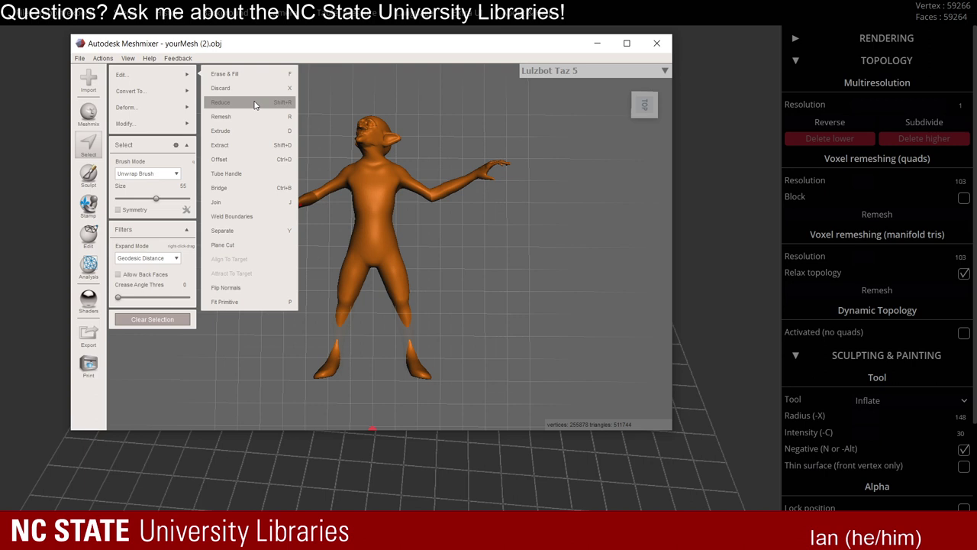
pyautogui.click(255, 105)
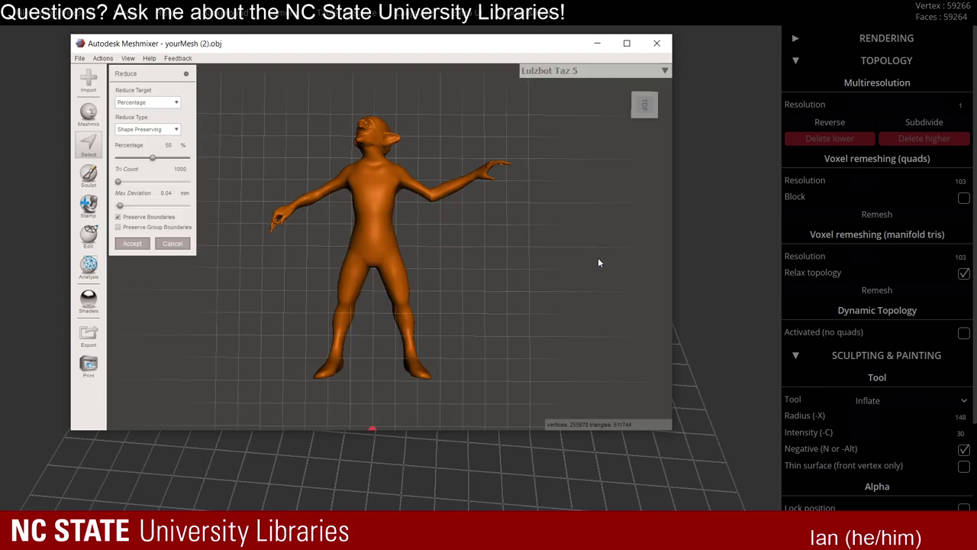
pyautogui.scroll(2, 263, 168)
pyautogui.moveTo(249, 133); pyautogui.dragTo(356, 172, button='right')
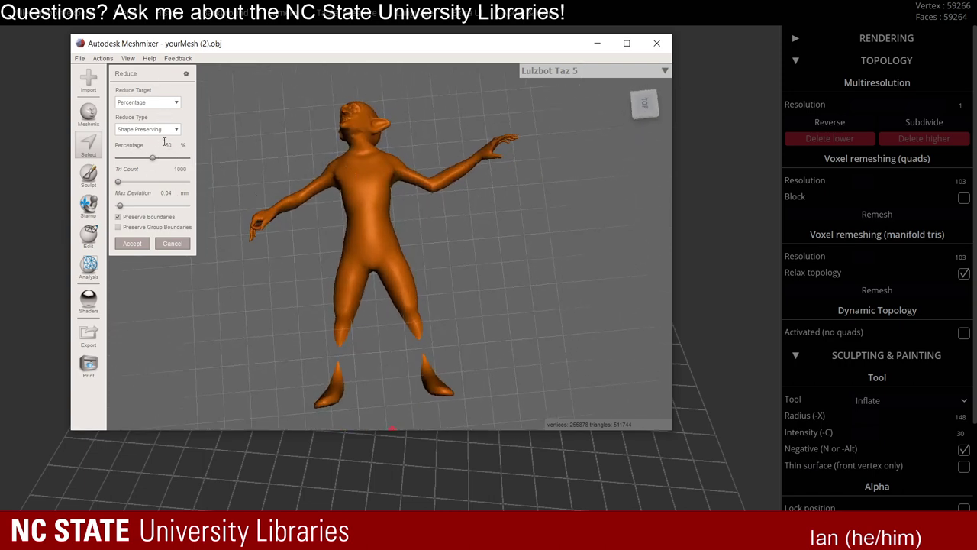
pyautogui.click(159, 101)
pyautogui.click(162, 104)
pyautogui.press('Return')
# Display the wireframe on the reduced mesh and frame the goblin's head and torso up close.
pyautogui.scroll(5, 373, 184)
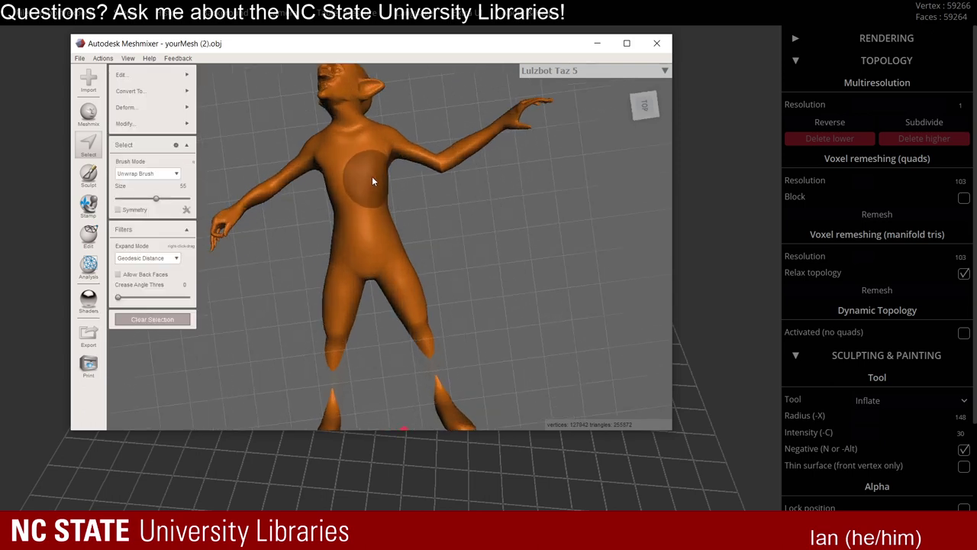
pyautogui.moveTo(398, 169); pyautogui.dragTo(409, 197, button='right')
pyautogui.press('w')
pyautogui.scroll(8, 408, 172)
pyautogui.moveTo(409, 165); pyautogui.dragTo(445, 257, button='middle')
pyautogui.moveTo(455, 242)
pyautogui.mouseDown(button='right')
pyautogui.moveTo(455, 306)
pyautogui.moveTo(458, 275)
pyautogui.moveTo(359, 277)
pyautogui.mouseUp(button='right')
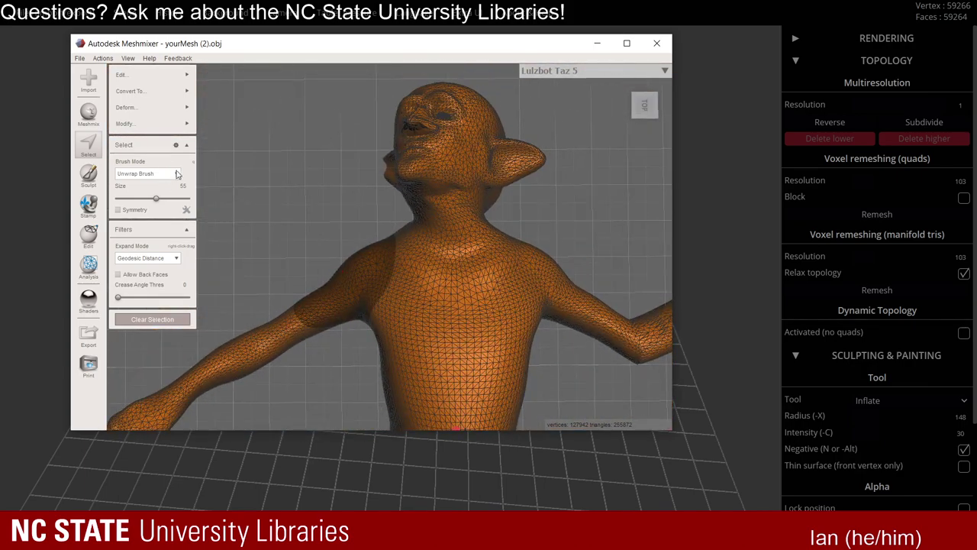
# Reduce the selected mesh again with the Triangle Budget target and a tri count of 45000, and accept it.
pyautogui.moveTo(178, 100)
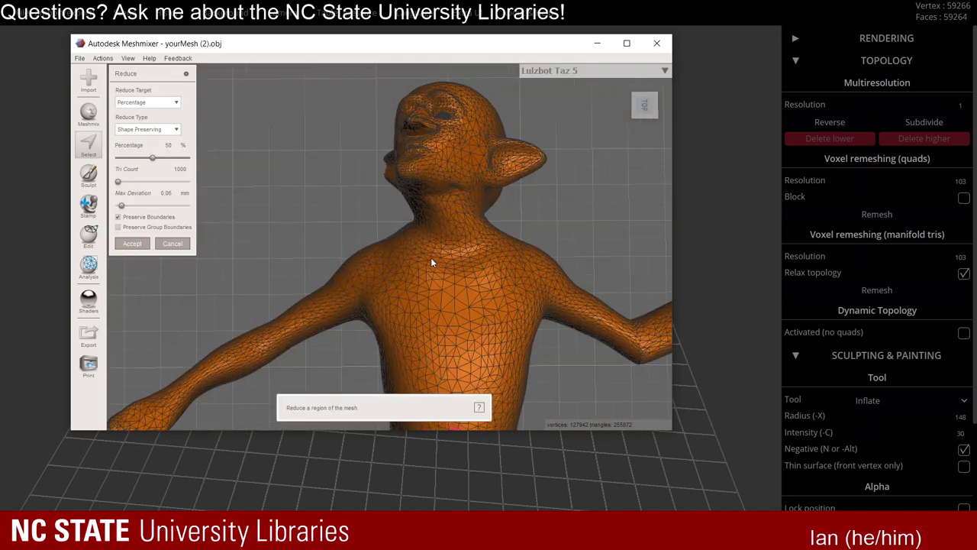
pyautogui.moveTo(433, 261); pyautogui.dragTo(358, 290, button='right')
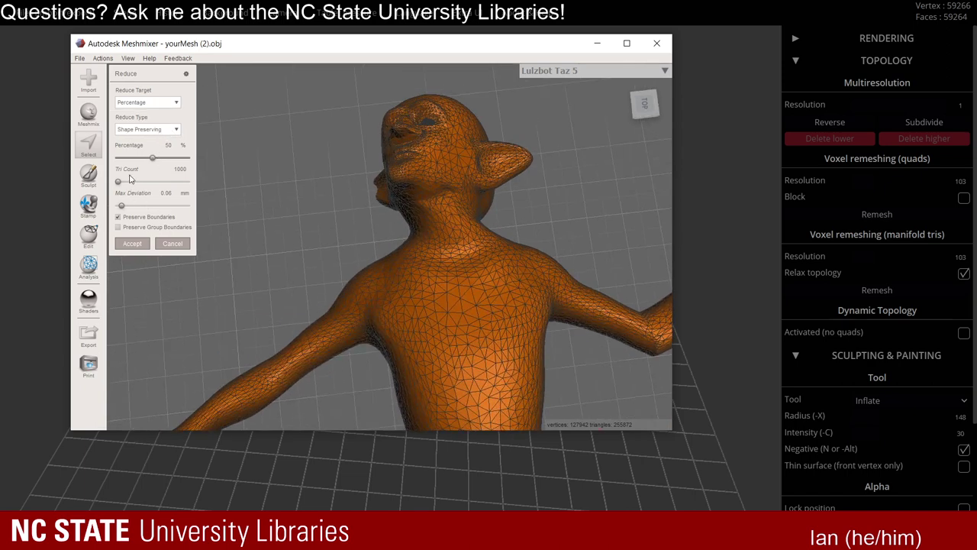
pyautogui.click(146, 104)
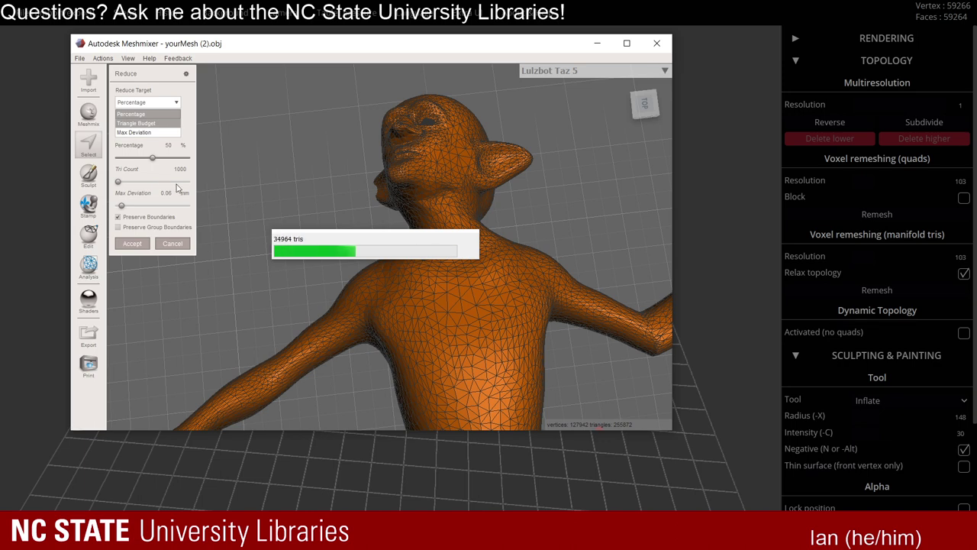
pyautogui.moveTo(385, 225); pyautogui.dragTo(358, 263, button='right')
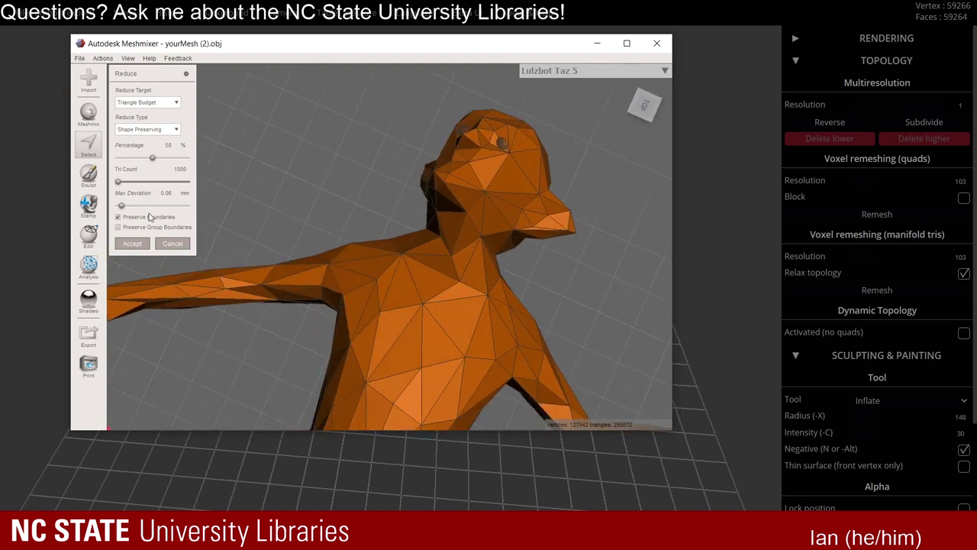
pyautogui.click(120, 183)
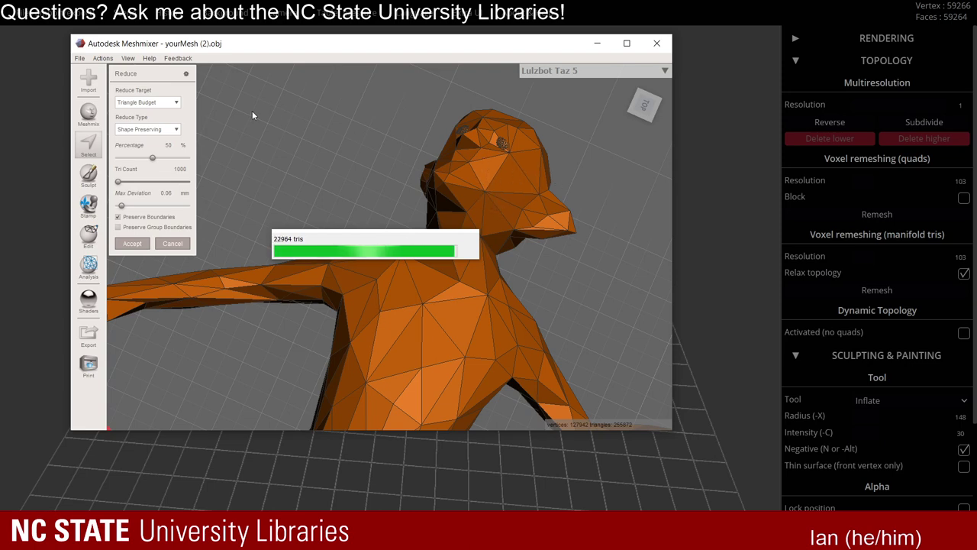
pyautogui.moveTo(408, 165); pyautogui.dragTo(139, 176, button='right')
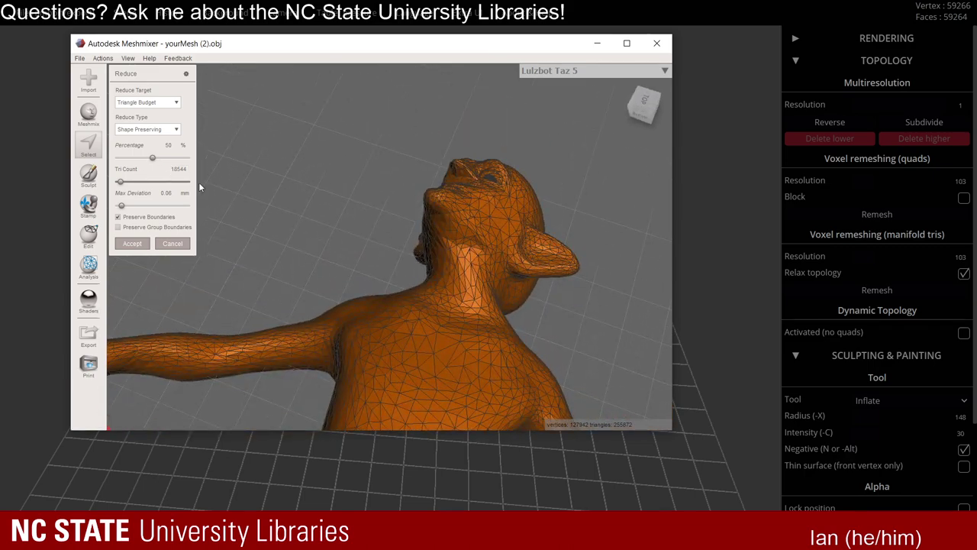
pyautogui.moveTo(211, 183); pyautogui.dragTo(413, 274, button='right')
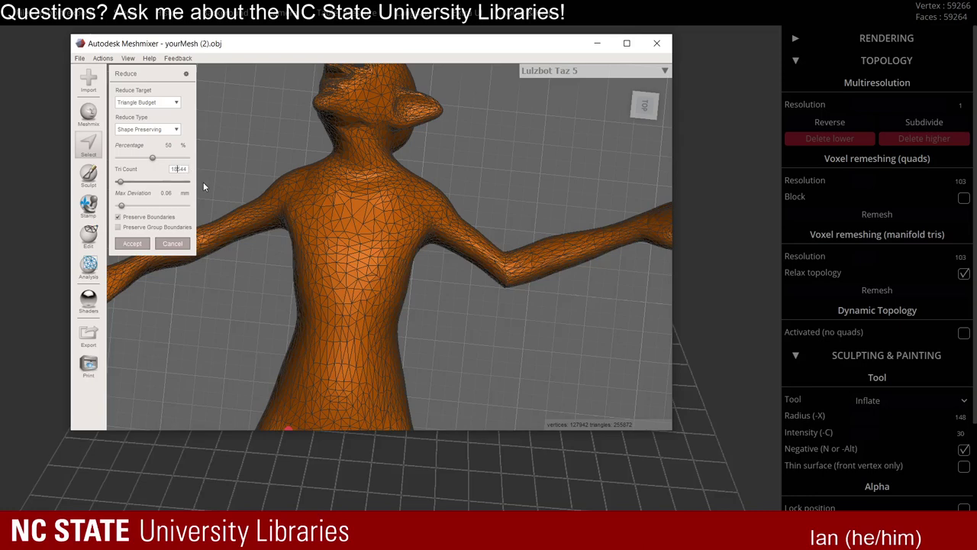
pyautogui.write('5000')
pyautogui.click(138, 245)
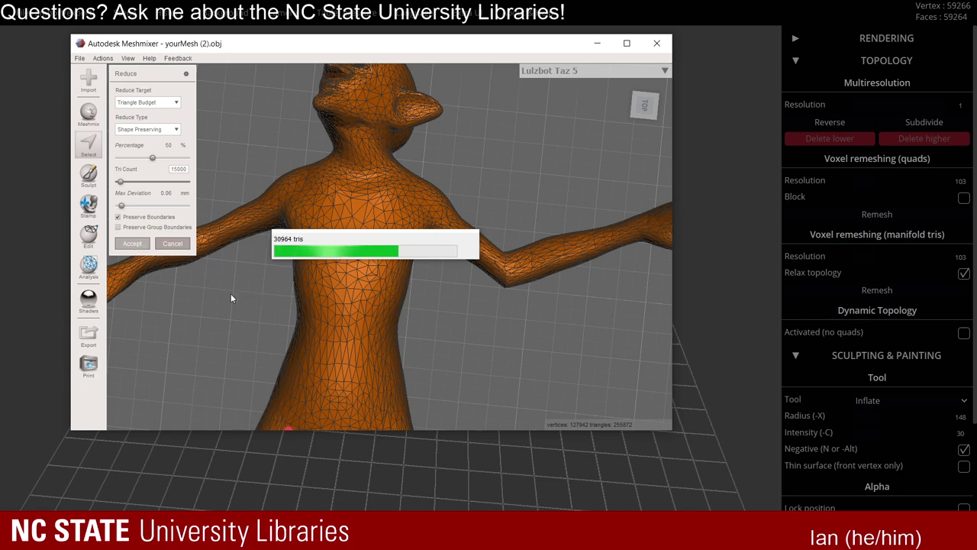
# Examine the reduced triangle mesh on the goblin's head, torso and arms from several angles and distances.
pyautogui.scroll(-3, 320, 264)
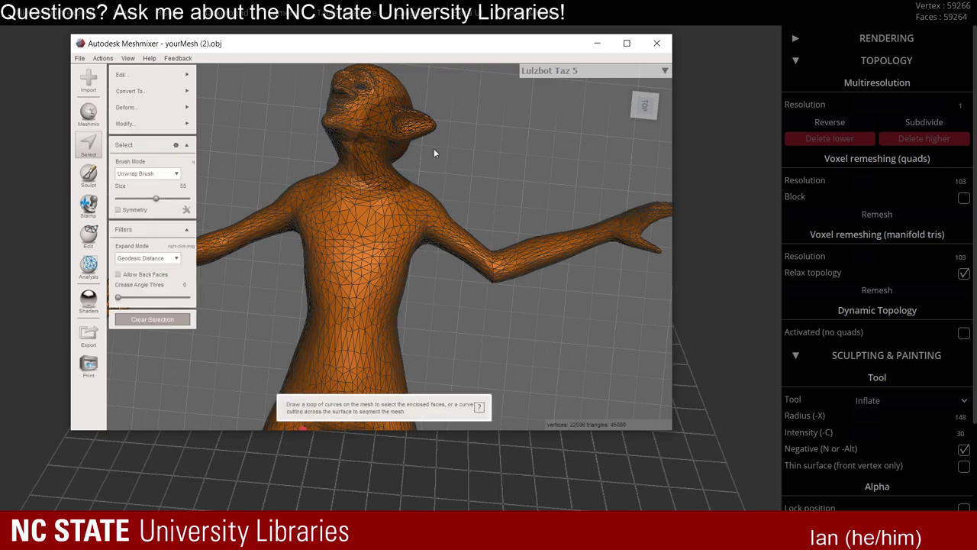
pyautogui.moveTo(470, 223); pyautogui.dragTo(433, 221, button='right')
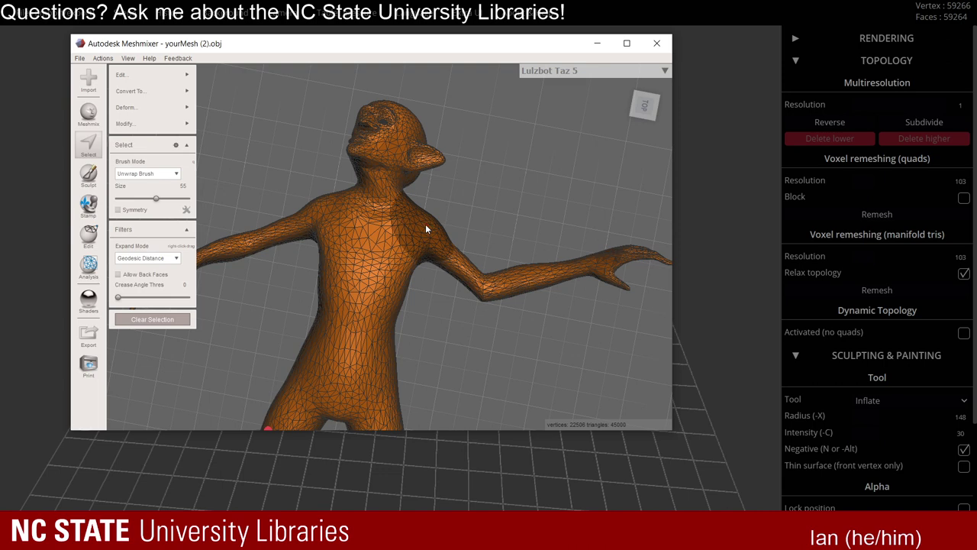
pyautogui.moveTo(435, 225); pyautogui.dragTo(503, 254, button='right')
pyautogui.scroll(3, 504, 255)
pyautogui.scroll(-5, 518, 251)
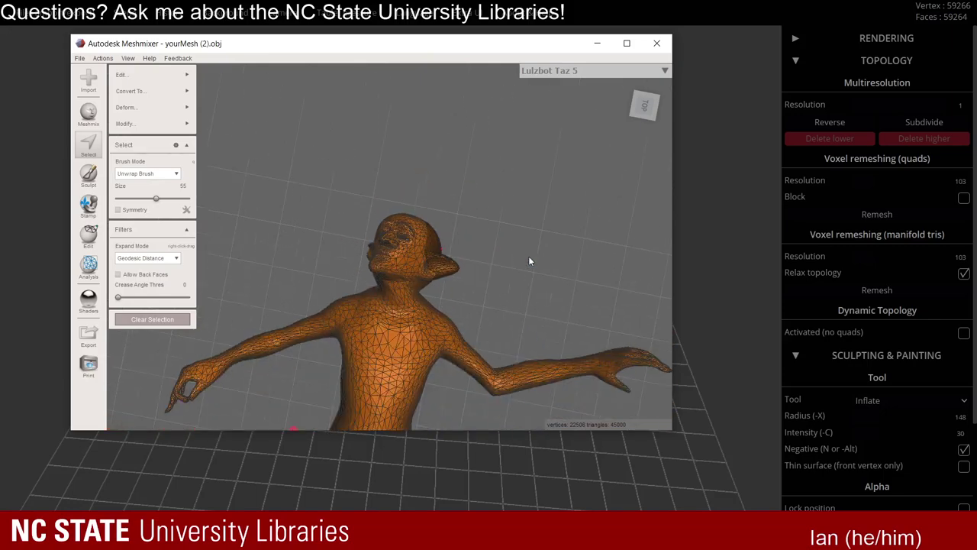
pyautogui.moveTo(530, 260); pyautogui.dragTo(545, 222, button='middle')
pyautogui.moveTo(544, 222); pyautogui.dragTo(511, 222, button='right')
pyautogui.scroll(4, 497, 176)
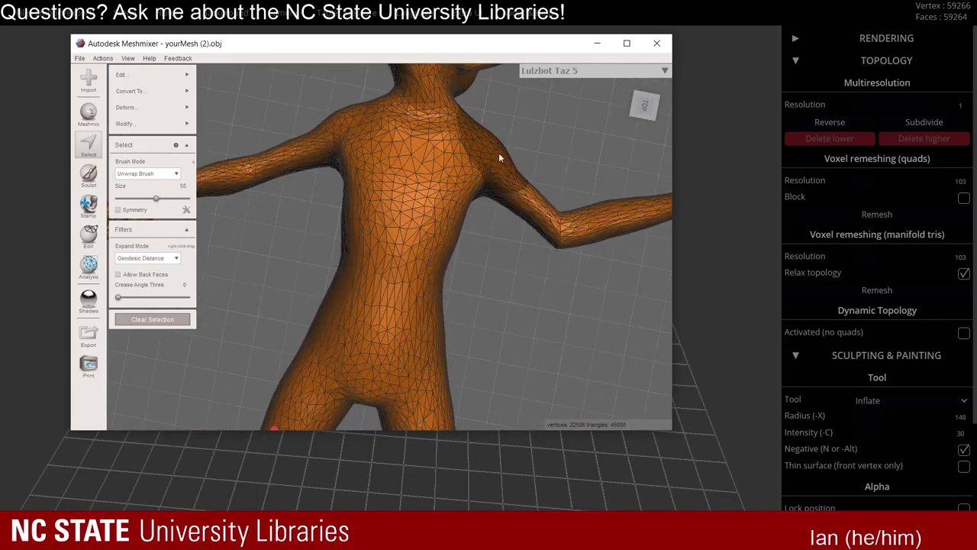
pyautogui.moveTo(499, 155); pyautogui.dragTo(491, 241, button='right')
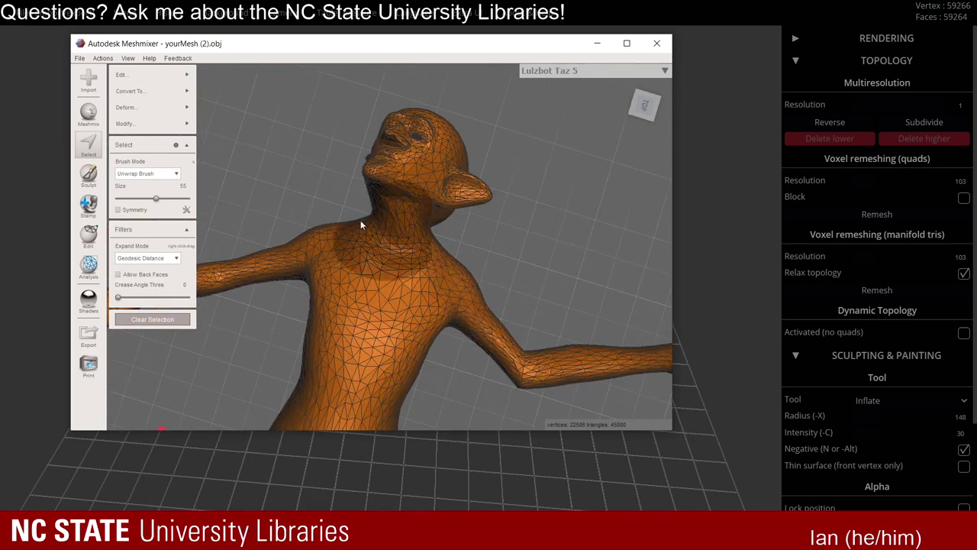
pyautogui.moveTo(478, 320); pyautogui.dragTo(533, 191, button='middle')
pyautogui.scroll(-2, 489, 202)
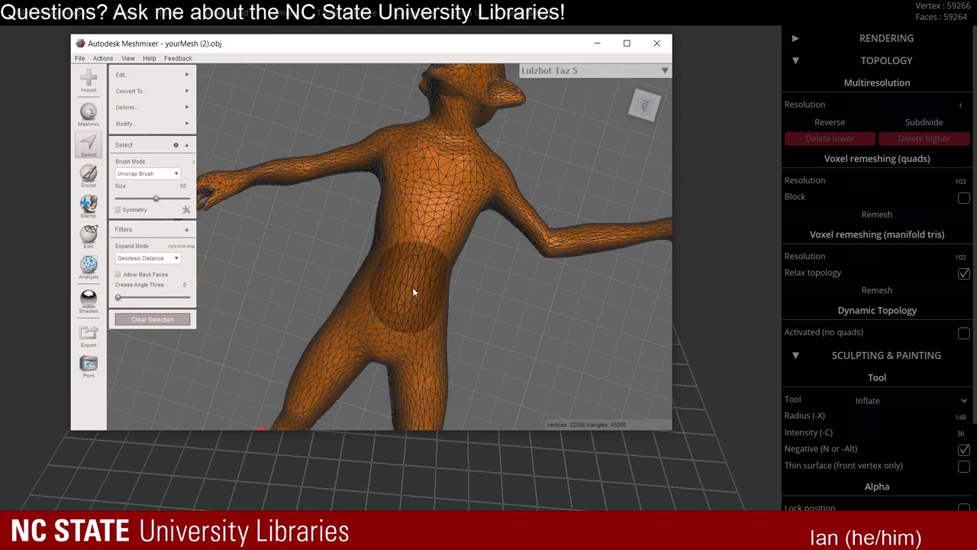
# Clear the selection on the reduced goblin mesh and turn off the wireframe display.
pyautogui.moveTo(412, 287)
pyautogui.mouseDown(button='right')
pyautogui.moveTo(264, 286)
pyautogui.moveTo(502, 313)
pyautogui.moveTo(344, 279)
pyautogui.moveTo(375, 275)
pyautogui.moveTo(338, 247)
pyautogui.moveTo(378, 246)
pyautogui.moveTo(471, 203)
pyautogui.moveTo(491, 252)
pyautogui.moveTo(439, 260)
pyautogui.mouseUp(button='right')
pyautogui.scroll(-5, 444, 272)
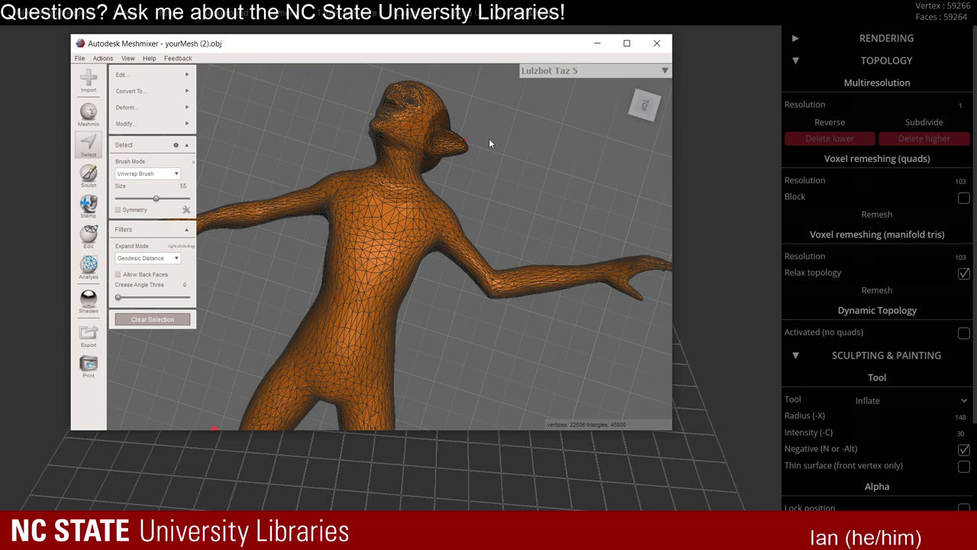
pyautogui.scroll(-5, 508, 176)
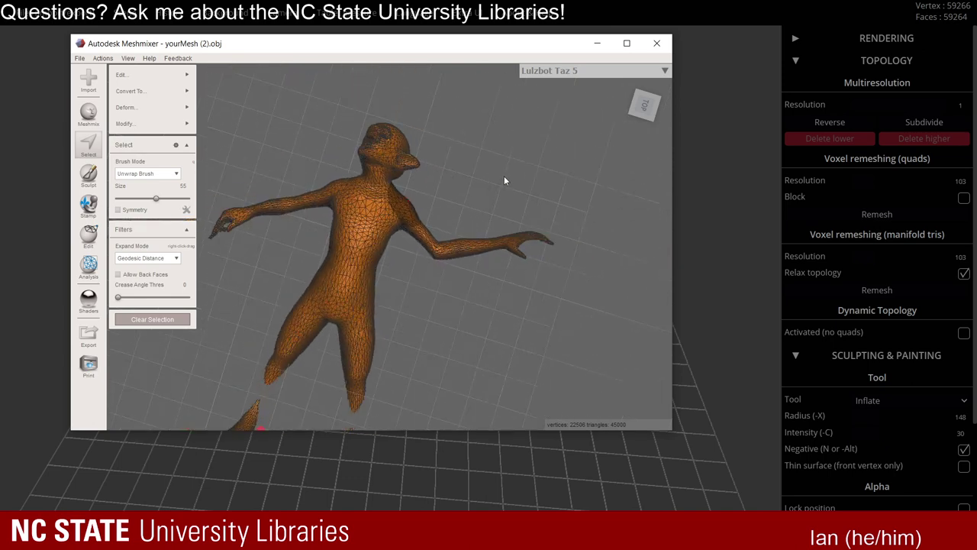
pyautogui.moveTo(504, 177)
pyautogui.mouseDown(button='middle')
pyautogui.moveTo(510, 154)
pyautogui.moveTo(516, 164)
pyautogui.mouseUp(button='middle')
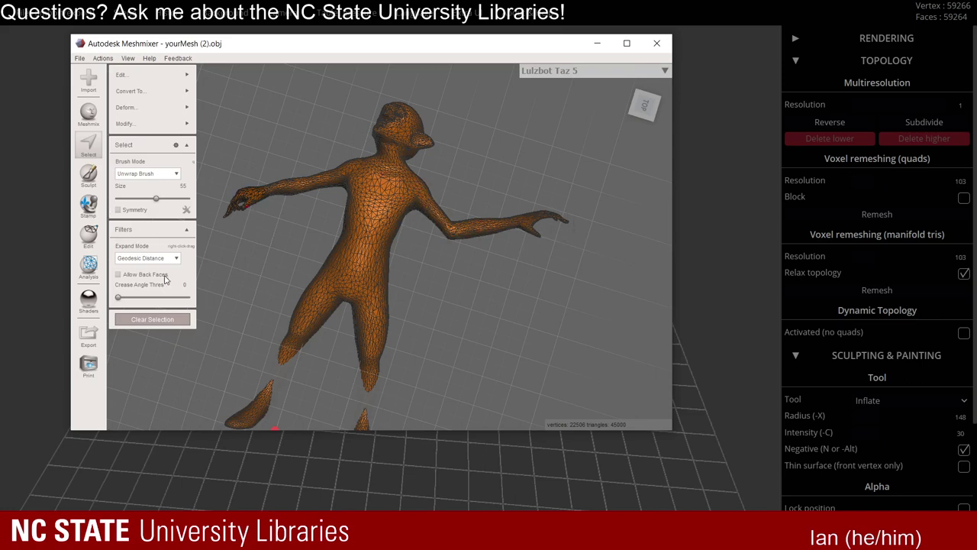
pyautogui.click(176, 145)
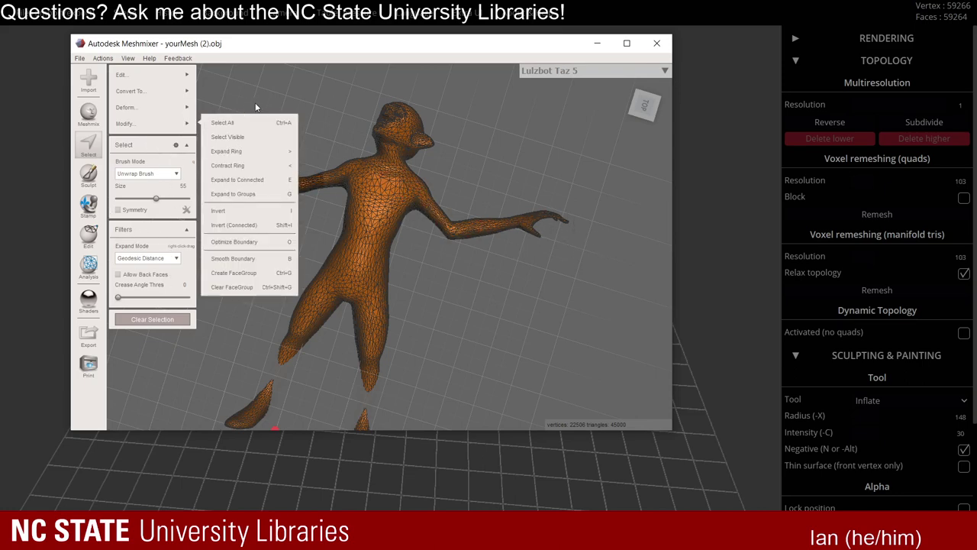
pyautogui.click(261, 92)
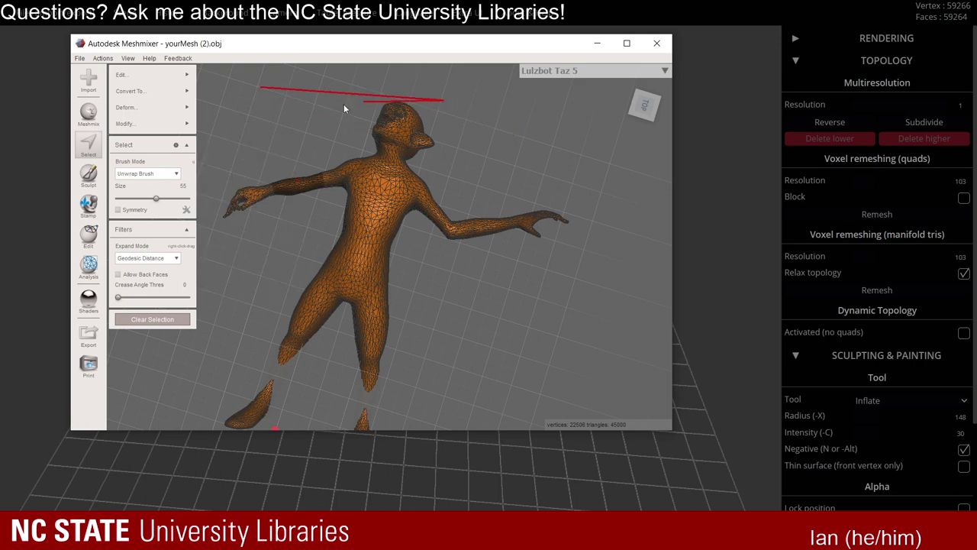
pyautogui.click(161, 321)
pyautogui.moveTo(373, 236); pyautogui.dragTo(348, 238, button='right')
pyautogui.press('w')
# Examine the plainly shaded reduced goblin around the head, torso and arms at several zoom levels.
pyautogui.scroll(6, 346, 237)
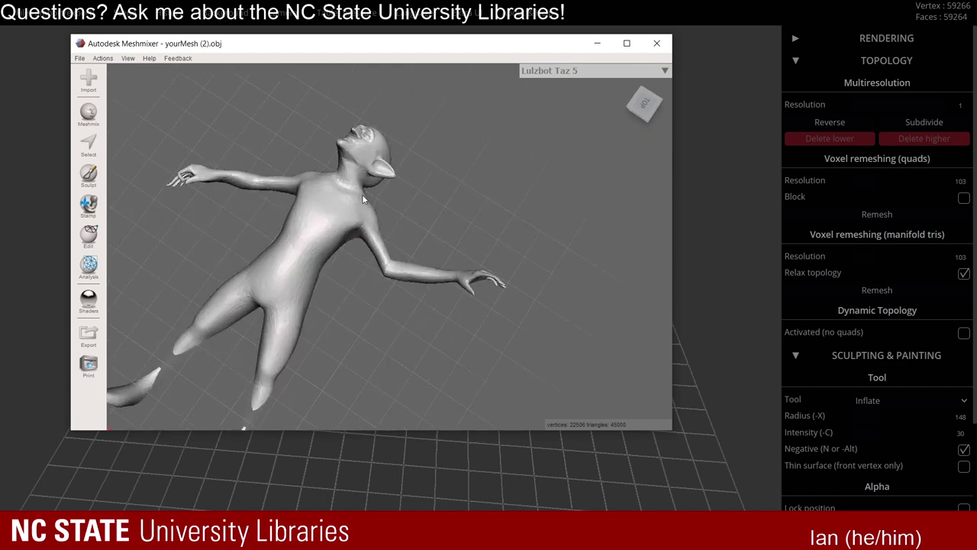
pyautogui.moveTo(368, 152); pyautogui.dragTo(390, 238, button='middle')
pyautogui.scroll(-2, 390, 232)
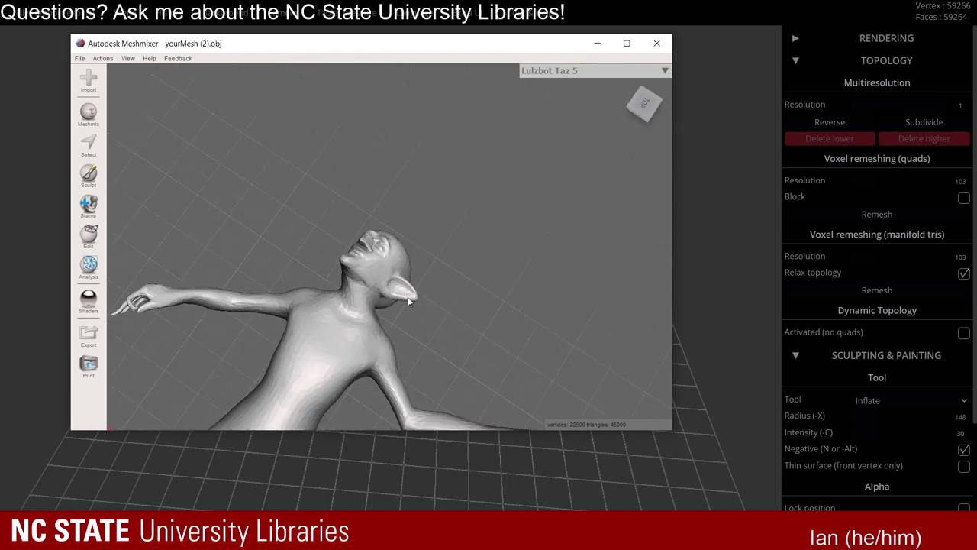
pyautogui.moveTo(411, 296); pyautogui.dragTo(450, 205, button='middle')
pyautogui.scroll(-3, 438, 246)
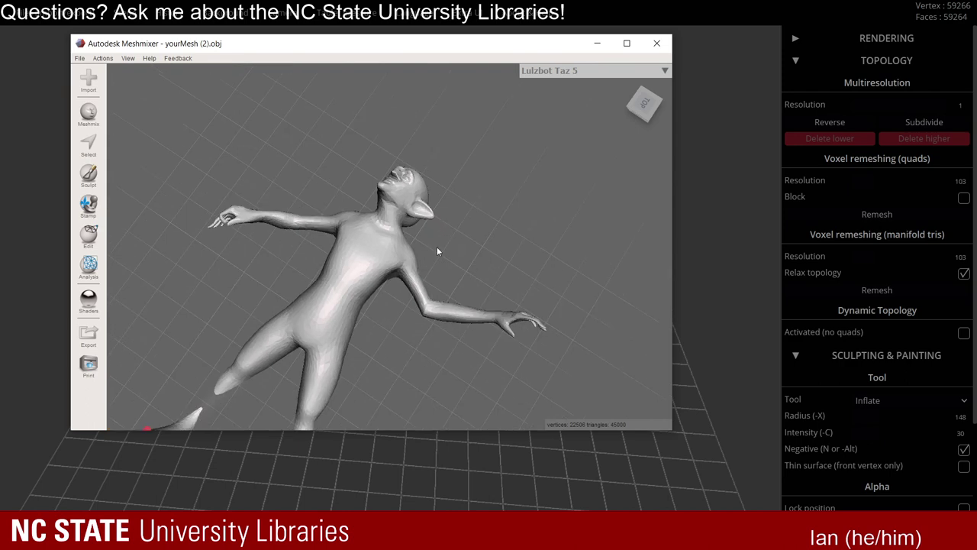
# Switch to SculptGL and clear the scene that holds the undressed goblin body, confirming the removal.
pyautogui.click(707, 163)
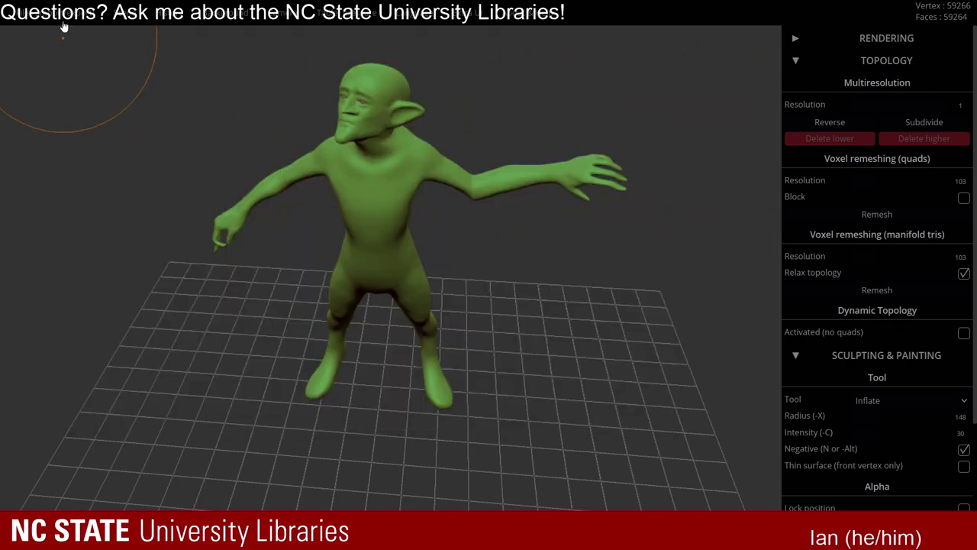
pyautogui.moveTo(65, 16)
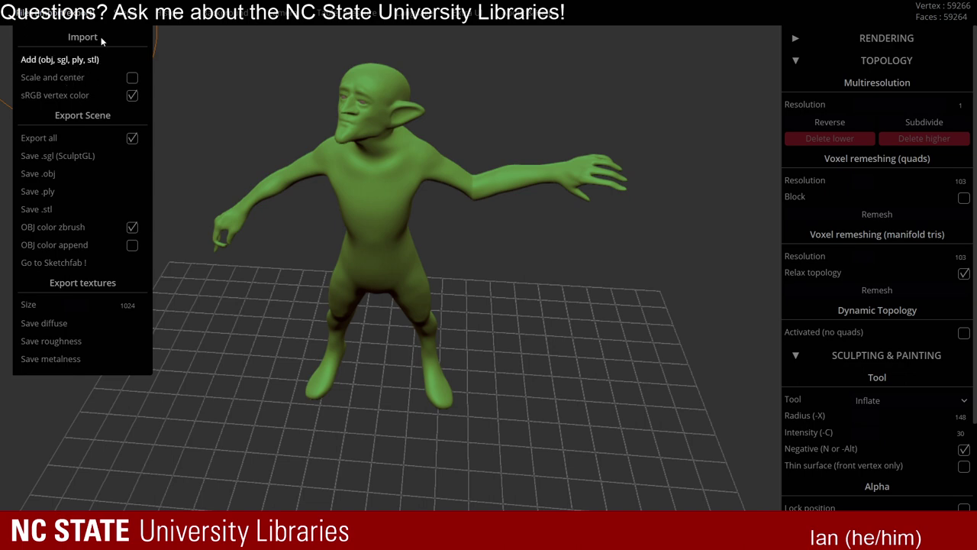
pyautogui.moveTo(122, 17)
pyautogui.click(140, 34)
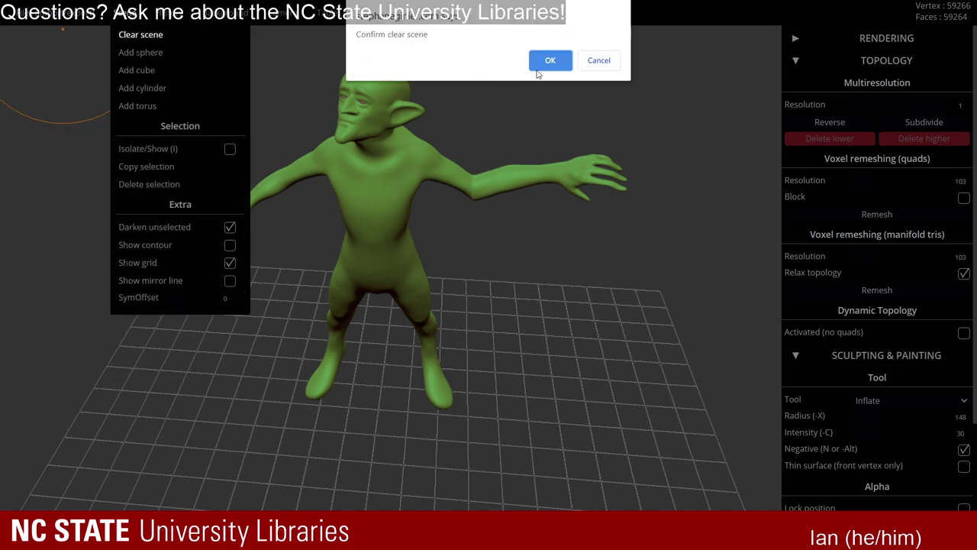
pyautogui.click(546, 64)
# Import yourMesh (4).sgl from the Downloads folder and view the dressed goblin from a raised angle.
pyautogui.moveTo(73, 50)
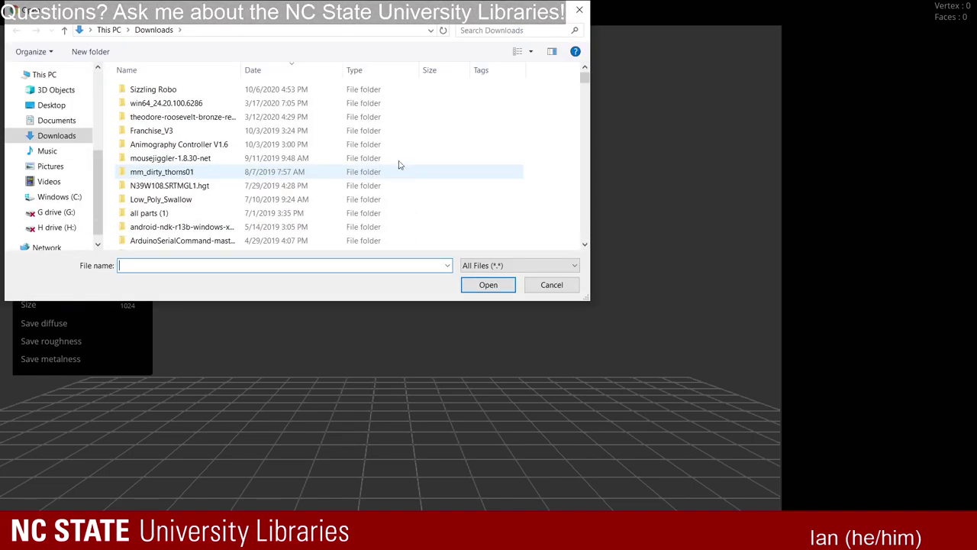
pyautogui.scroll(-10, 304, 144)
pyautogui.scroll(-3, 306, 146)
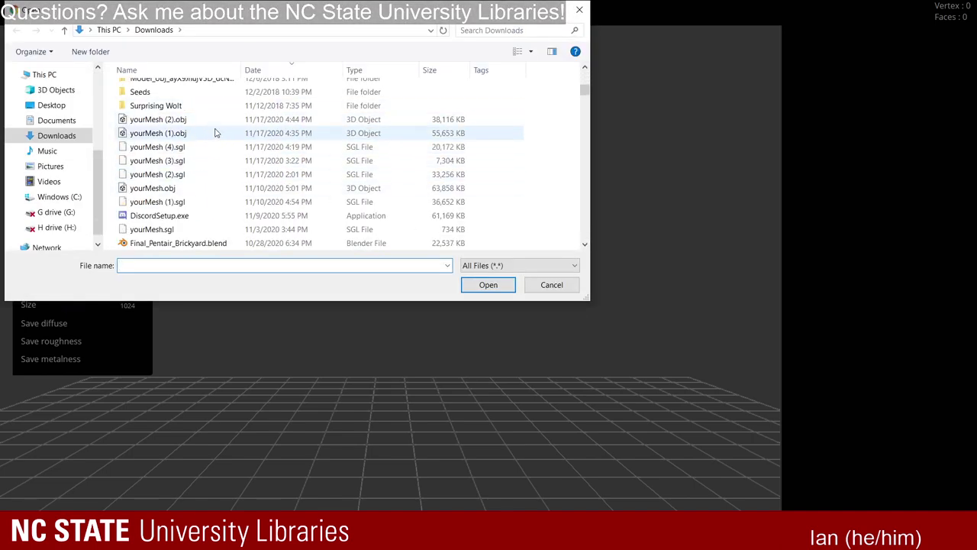
pyautogui.scroll(10, 197, 131)
pyautogui.scroll(5, 23, 98)
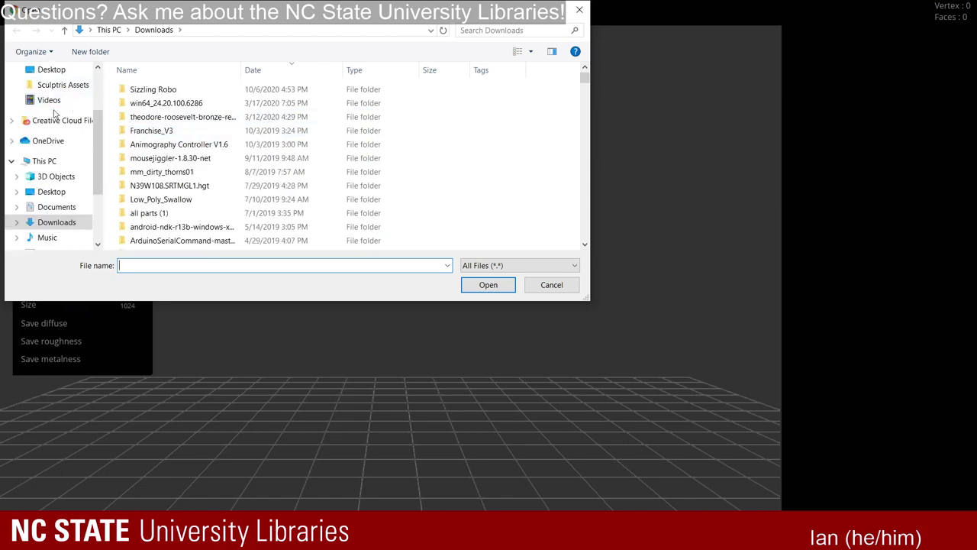
pyautogui.scroll(-5, 81, 116)
pyautogui.scroll(-5, 244, 142)
pyautogui.scroll(-6, 245, 141)
pyautogui.scroll(6, 244, 142)
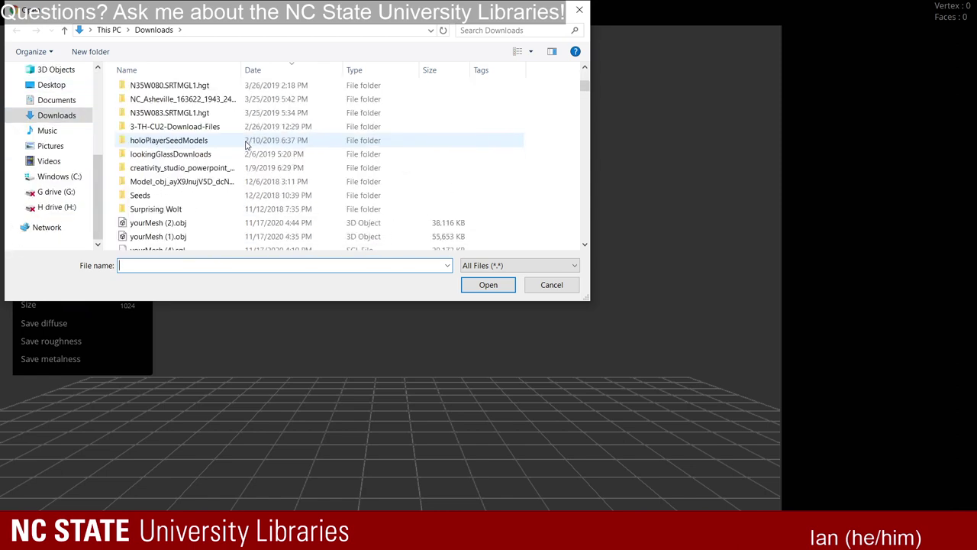
pyautogui.scroll(-3, 246, 145)
pyautogui.click(203, 146)
pyautogui.click(203, 160)
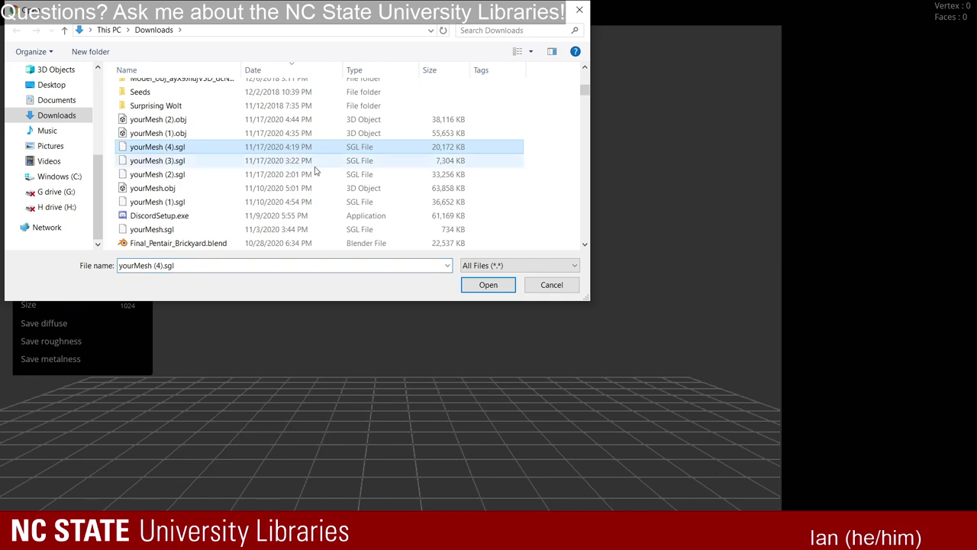
pyautogui.click(489, 284)
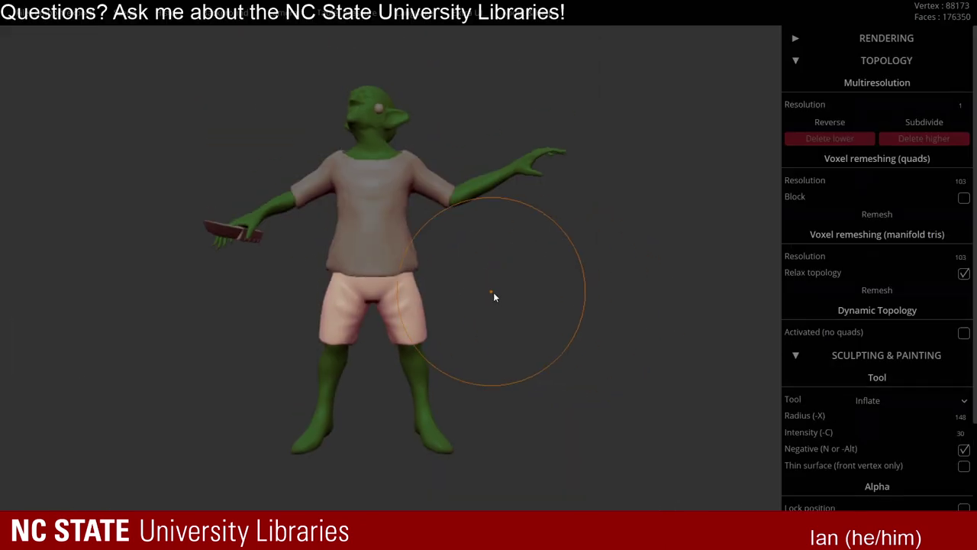
pyautogui.moveTo(528, 273); pyautogui.dragTo(531, 310)
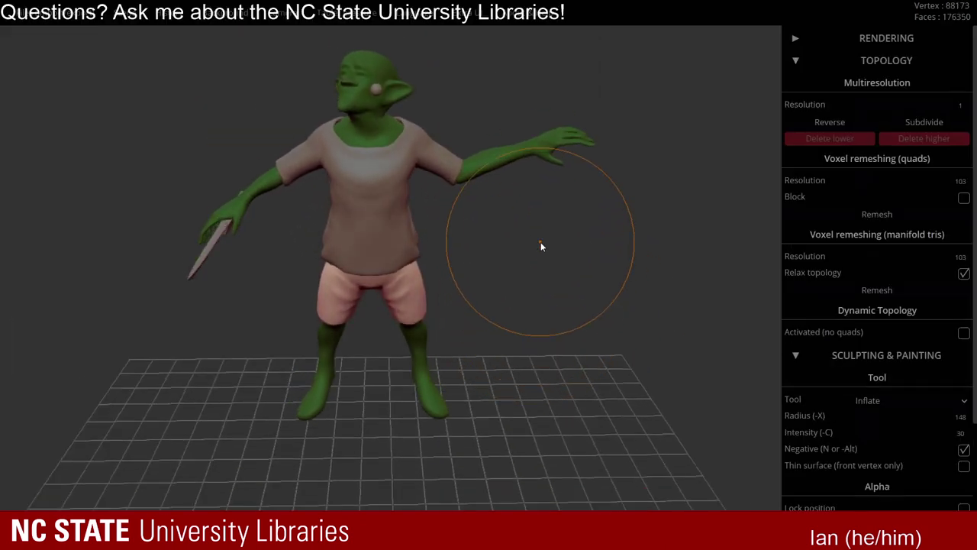
# Empty the scene and import goblin.sgl from the Sculptris Assets folder on the desktop.
pyautogui.hotkey('ctrl', 'z')
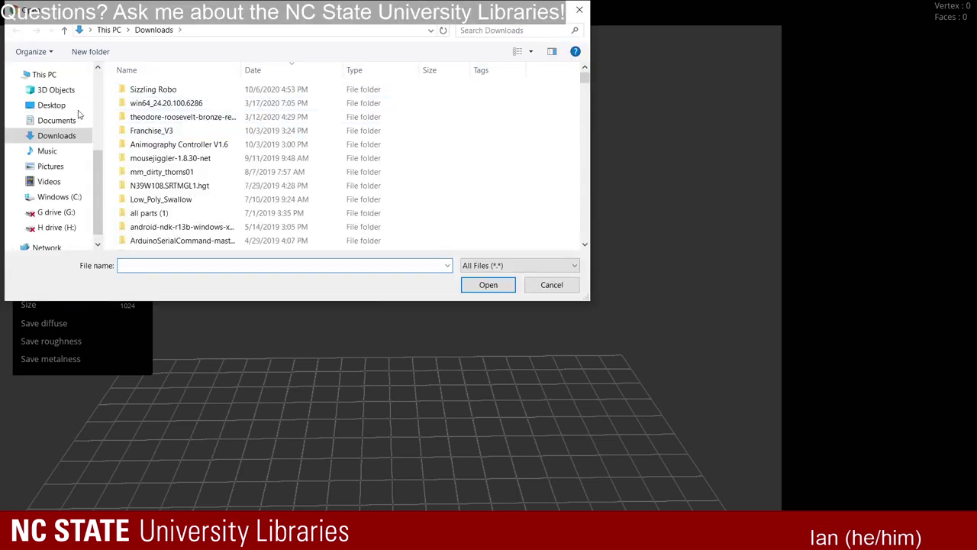
pyautogui.scroll(3, 67, 117)
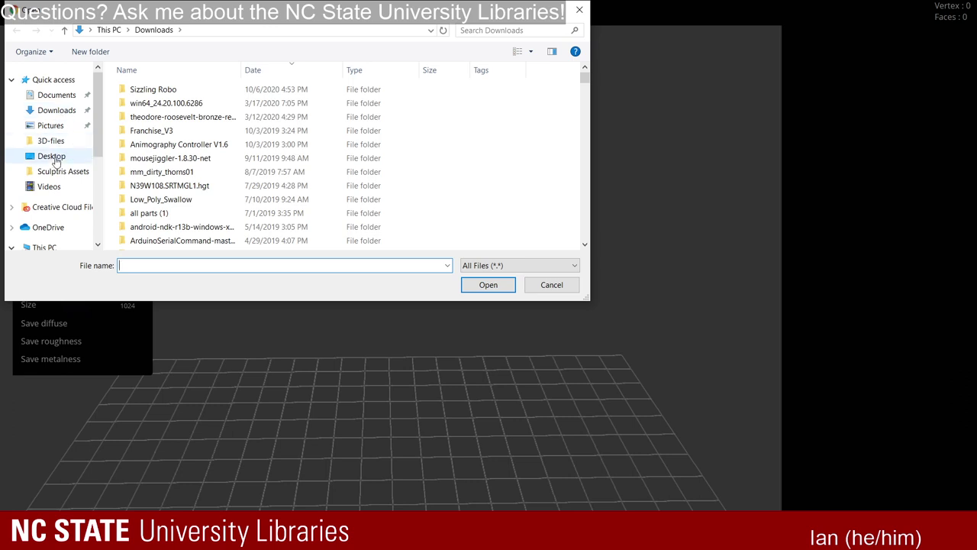
pyautogui.click(52, 156)
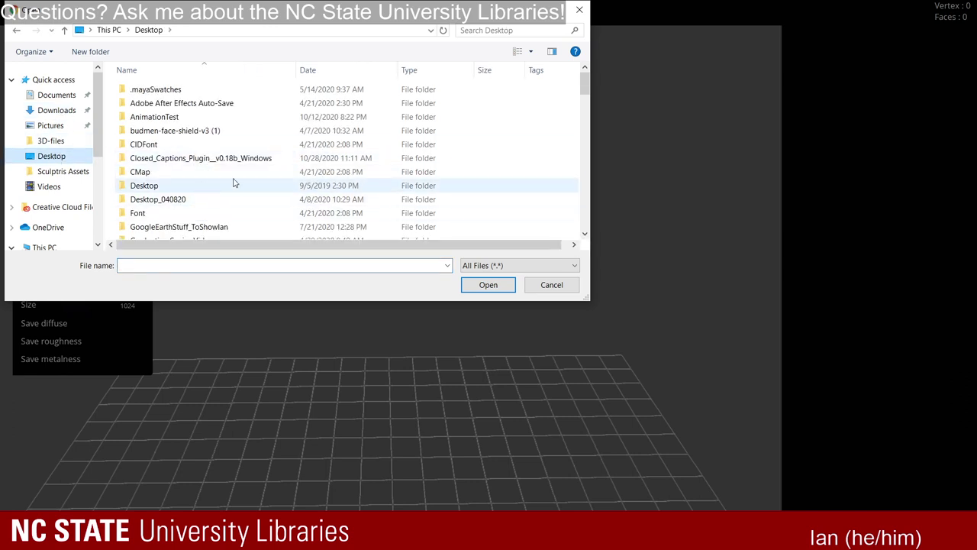
pyautogui.scroll(-2, 238, 182)
pyautogui.doubleClick(252, 205)
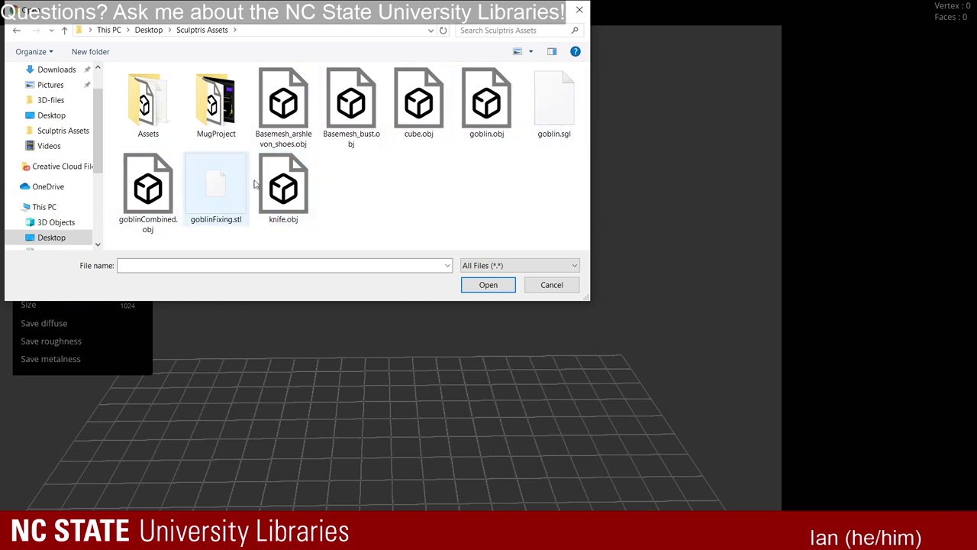
pyautogui.click(547, 117)
pyautogui.click(488, 285)
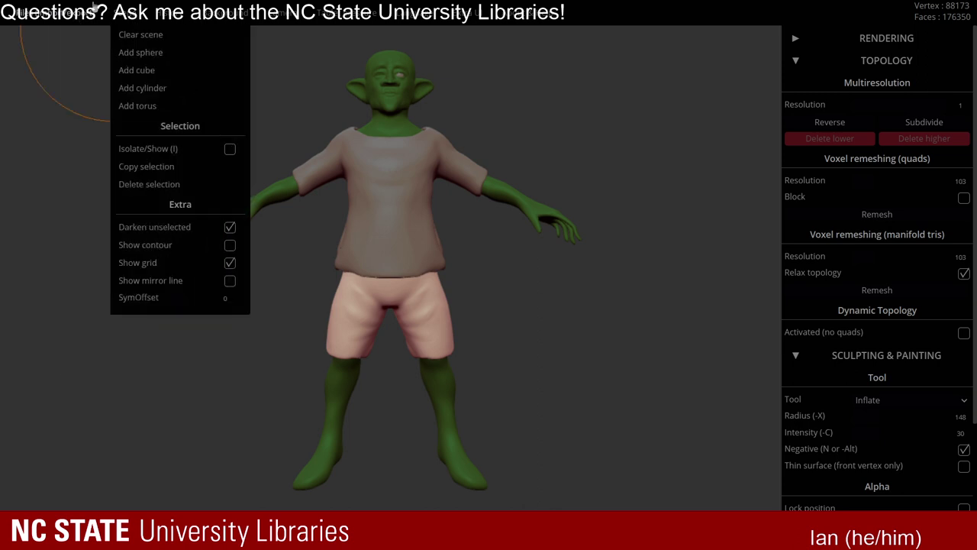
# Clear the scene of the goblin.sgl model and import yourMesh (4).sgl from the Downloads folder instead.
pyautogui.moveTo(124, 13)
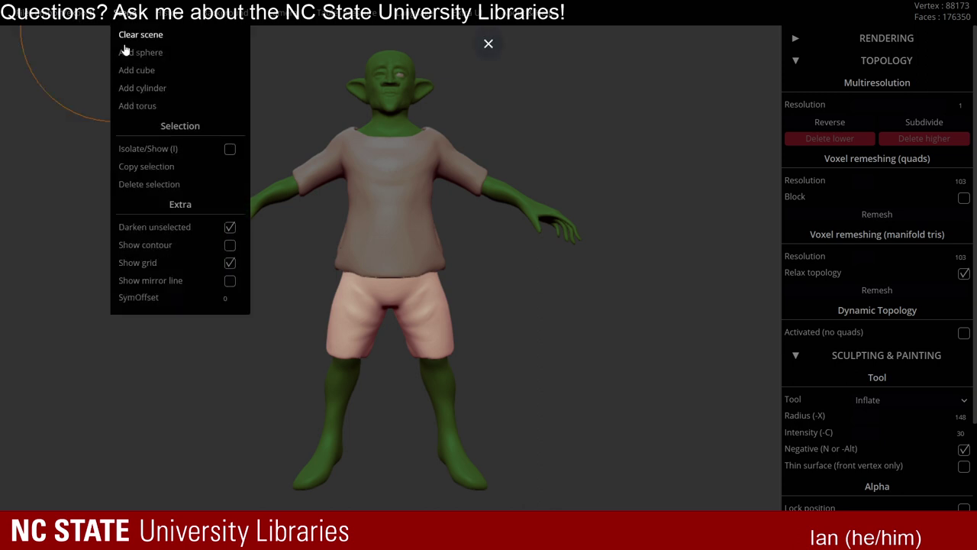
pyautogui.click(143, 35)
pyautogui.click(547, 63)
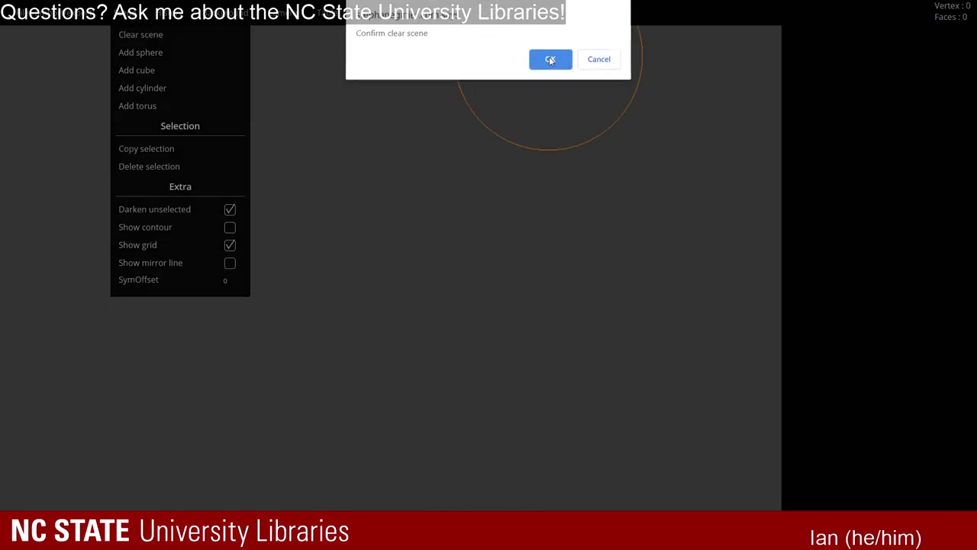
pyautogui.click(81, 65)
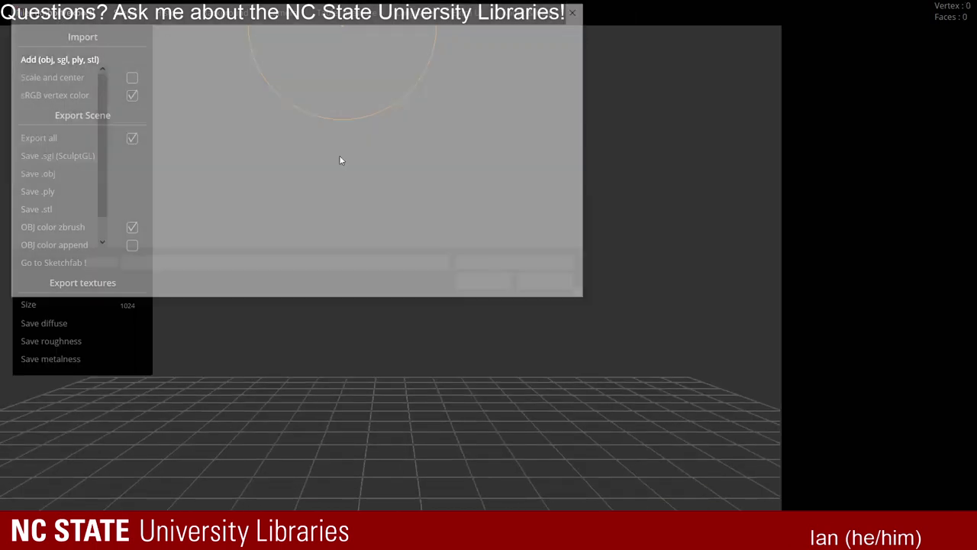
pyautogui.click(62, 135)
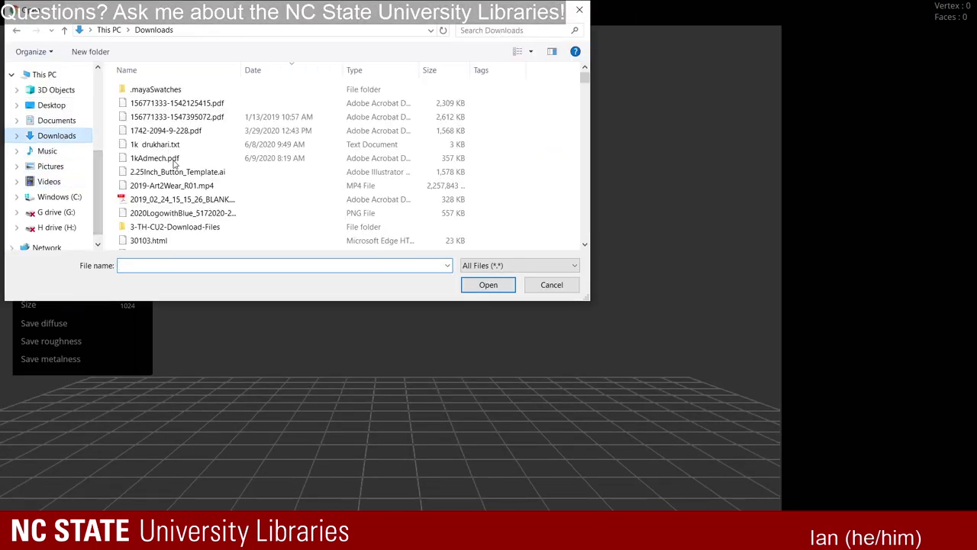
pyautogui.scroll(-10, 231, 170)
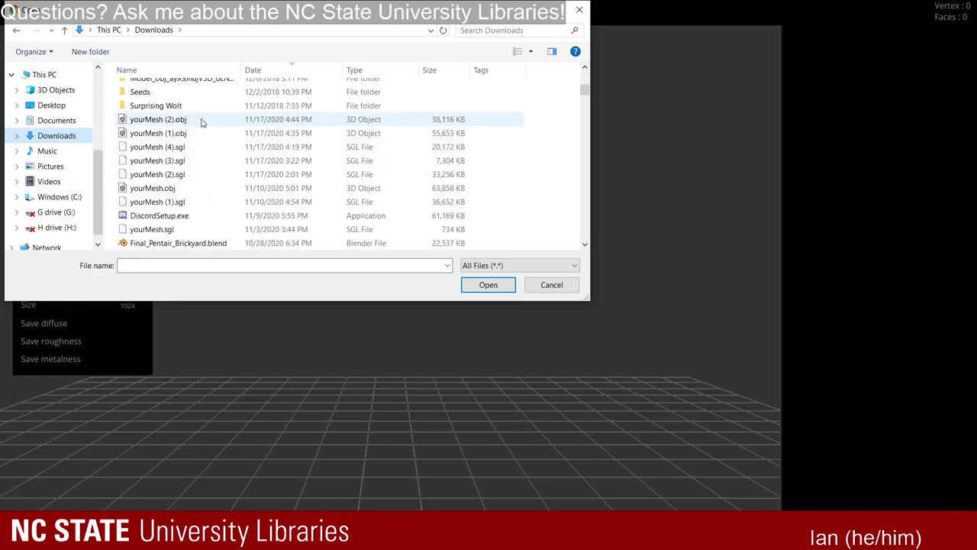
pyautogui.click(197, 147)
pyautogui.click(469, 284)
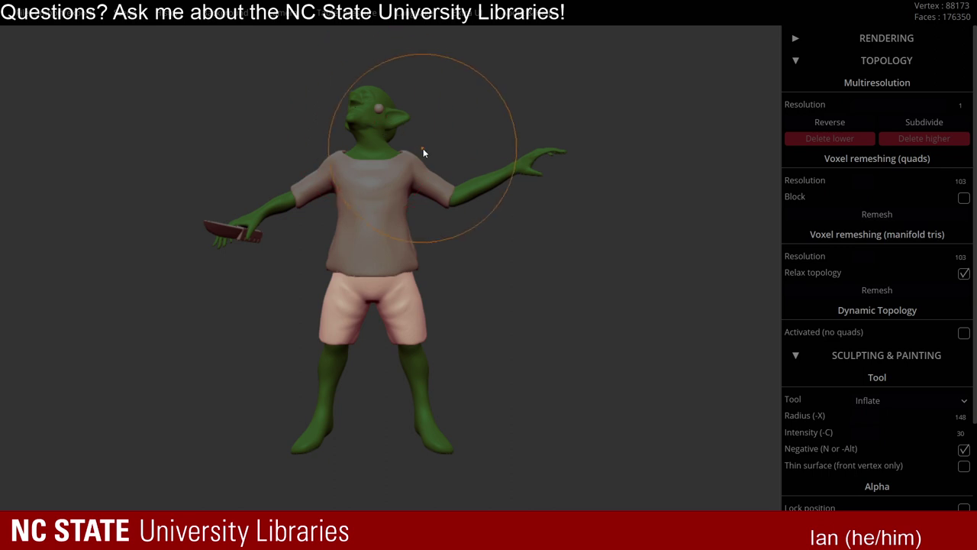
# Delete the goblin's green body, the eye and the knife, keeping only the shirt and shorts.
pyautogui.scroll(5, 480, 226)
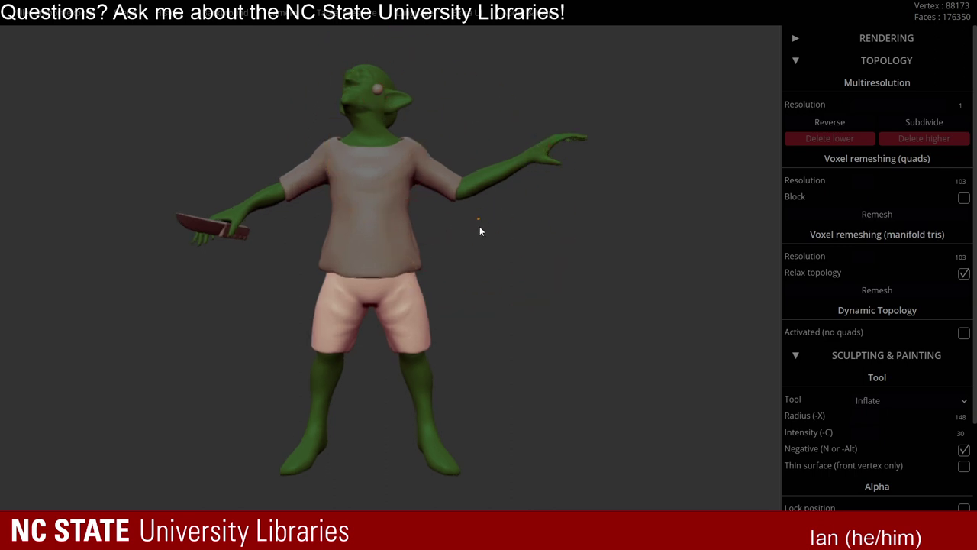
pyautogui.click(521, 168)
pyautogui.press('Delete')
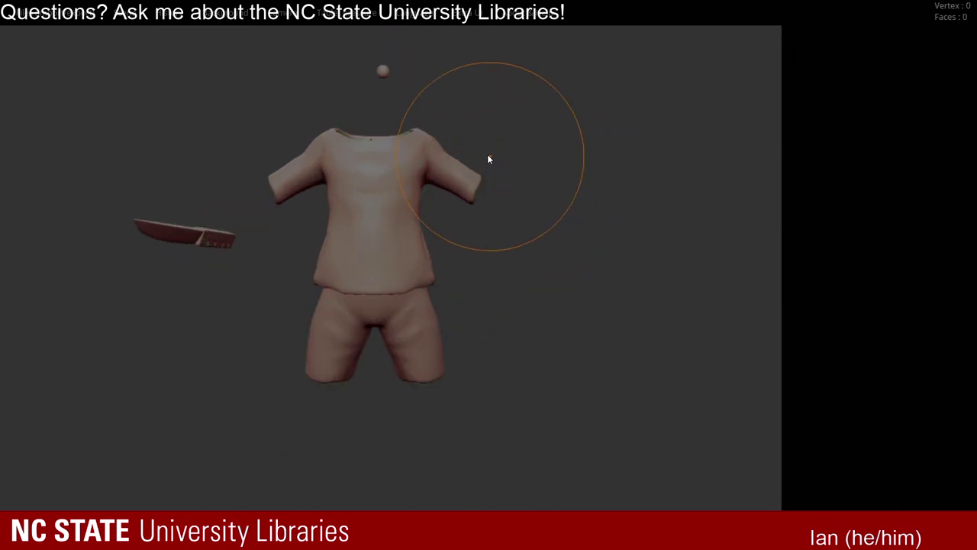
pyautogui.click(217, 237)
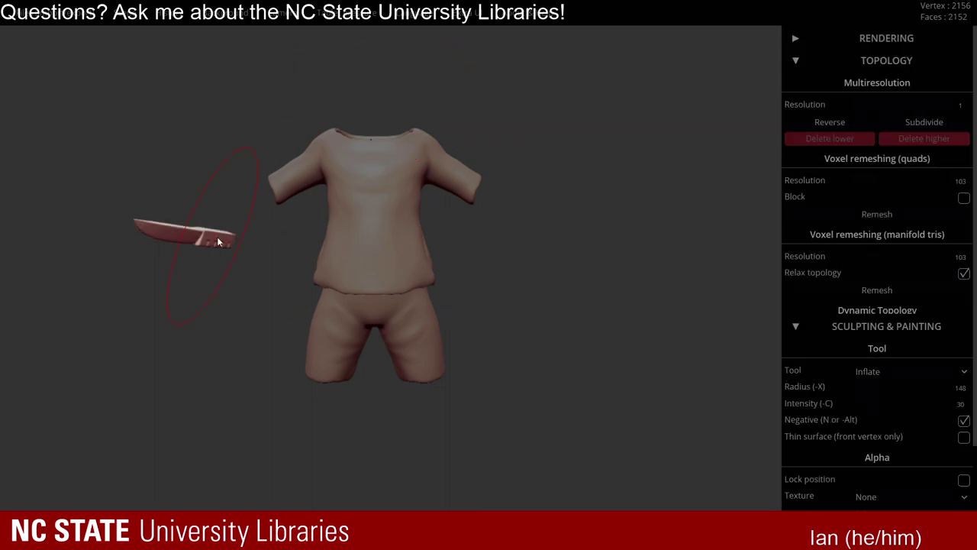
pyautogui.press('Delete')
# Select the shirt and the shorts in turn and examine both garments from several angles.
pyautogui.click(348, 205)
pyautogui.scroll(-2, 500, 188)
pyautogui.moveTo(520, 208); pyautogui.dragTo(528, 222)
pyautogui.moveTo(528, 227); pyautogui.dragTo(515, 261, button='right')
pyautogui.click(399, 365)
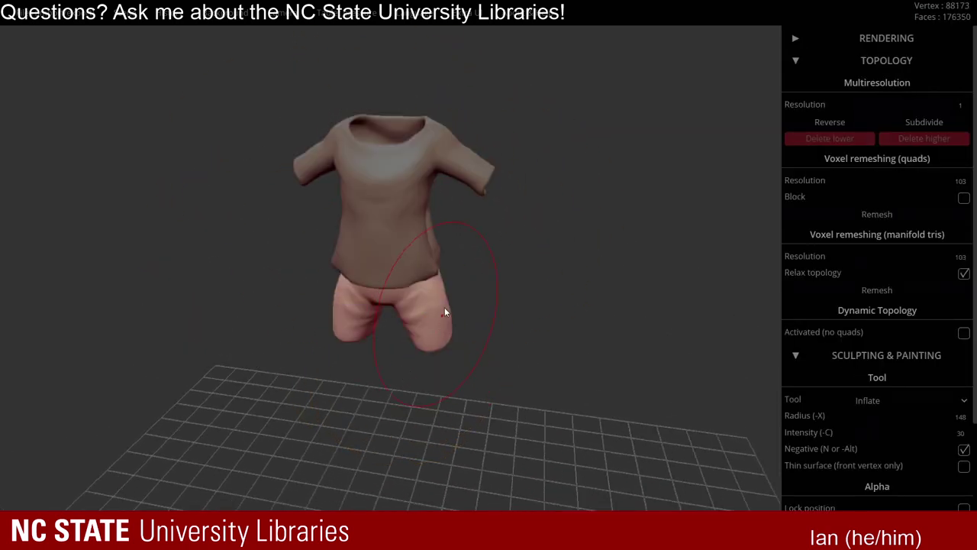
pyautogui.click(442, 143)
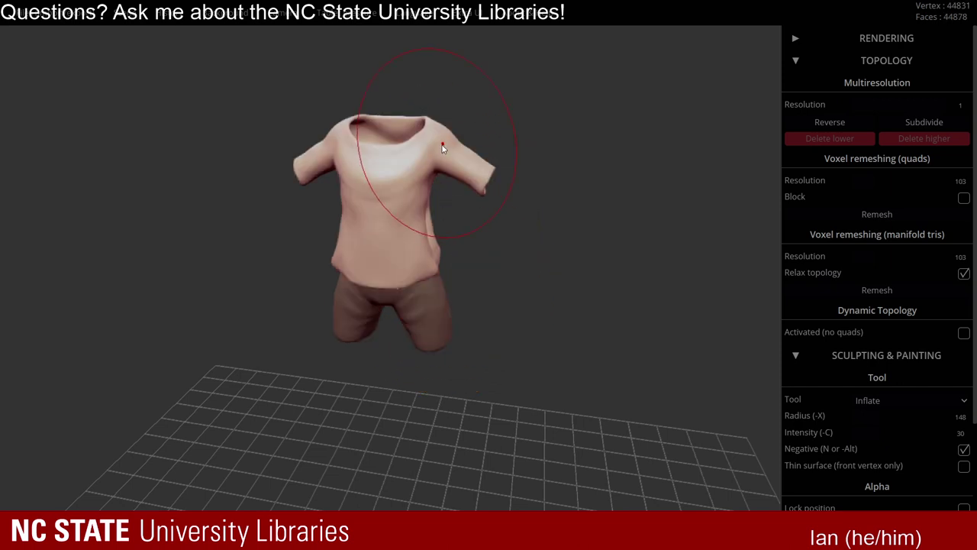
pyautogui.click(436, 304)
pyautogui.moveTo(446, 313)
pyautogui.mouseDown(button='right')
pyautogui.moveTo(516, 229)
pyautogui.moveTo(484, 247)
pyautogui.mouseUp(button='right')
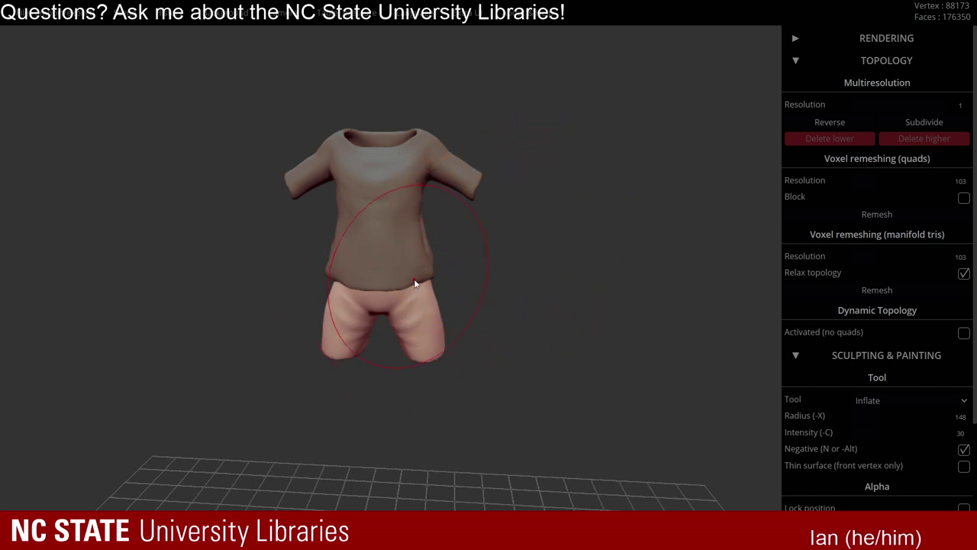
# Delete the shorts and export the remaining shirt as an OBJ file.
pyautogui.press('Delete')
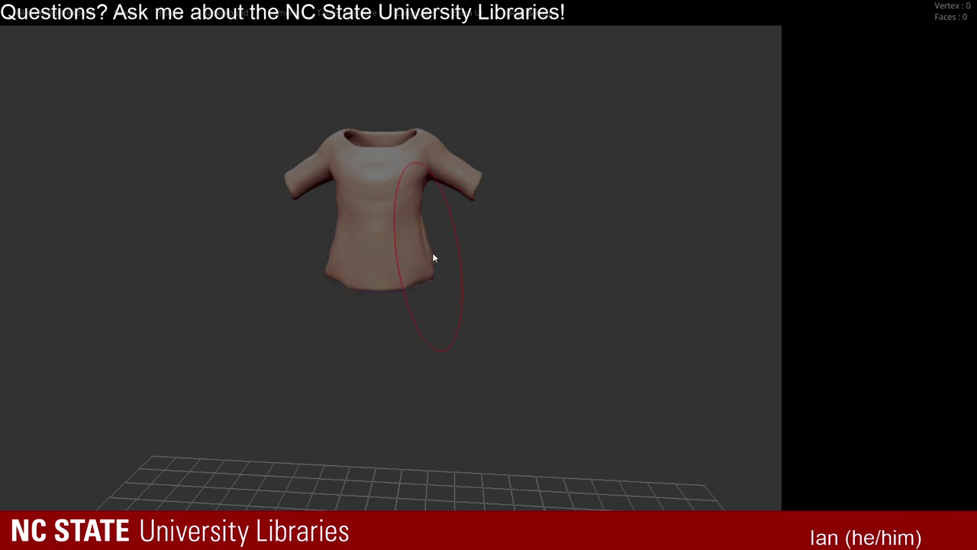
pyautogui.click(432, 250)
pyautogui.moveTo(495, 191); pyautogui.dragTo(511, 217, button='middle')
pyautogui.scroll(3, 514, 222)
pyautogui.moveTo(518, 224); pyautogui.dragTo(457, 243)
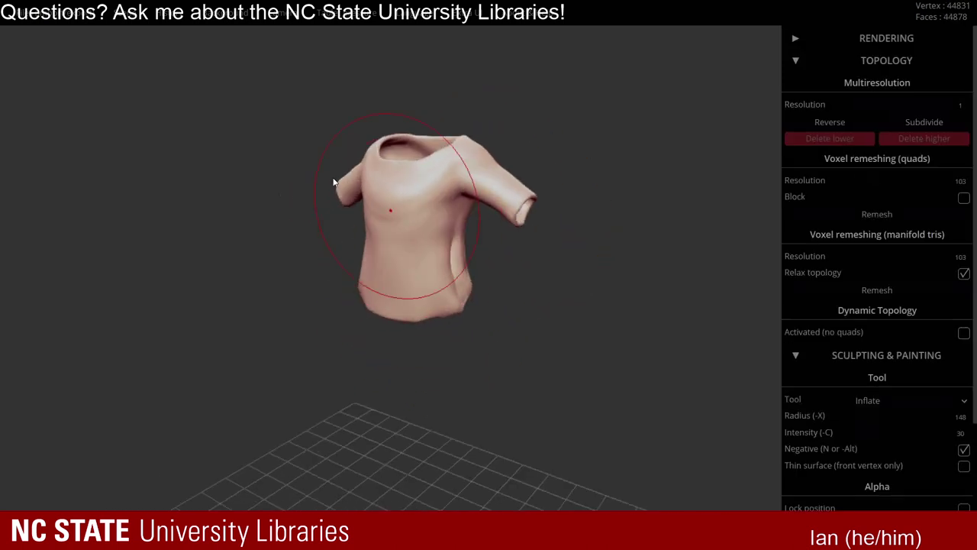
pyautogui.moveTo(82, 19)
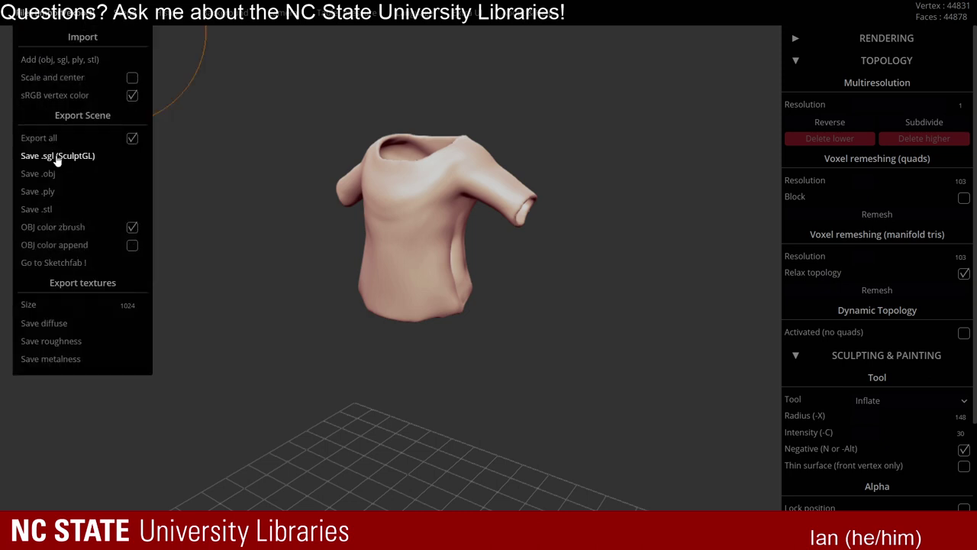
pyautogui.click(49, 174)
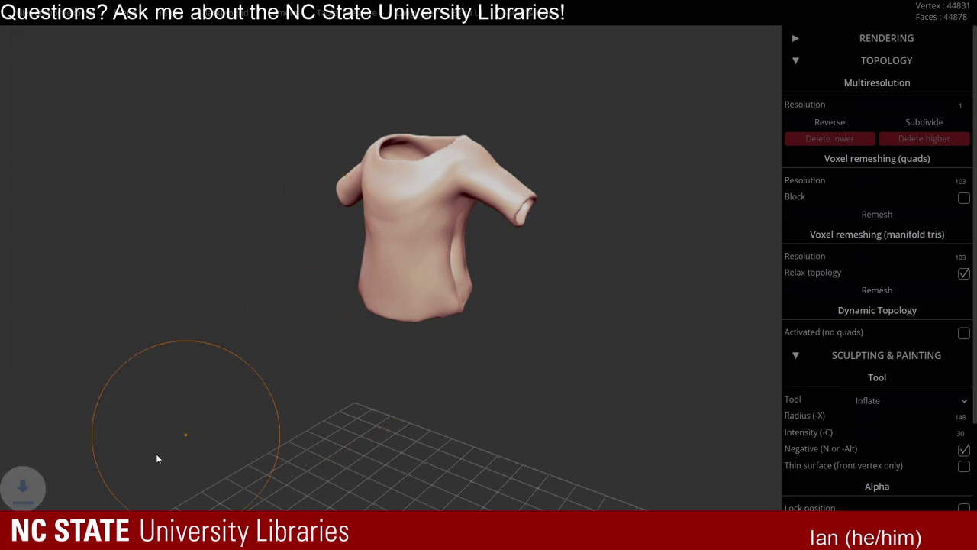
# Switch to Meshmixer and append yourMesh (3).obj from the Downloads folder to the goblin body scene.
pyautogui.hotkey('alt', 'Tab')
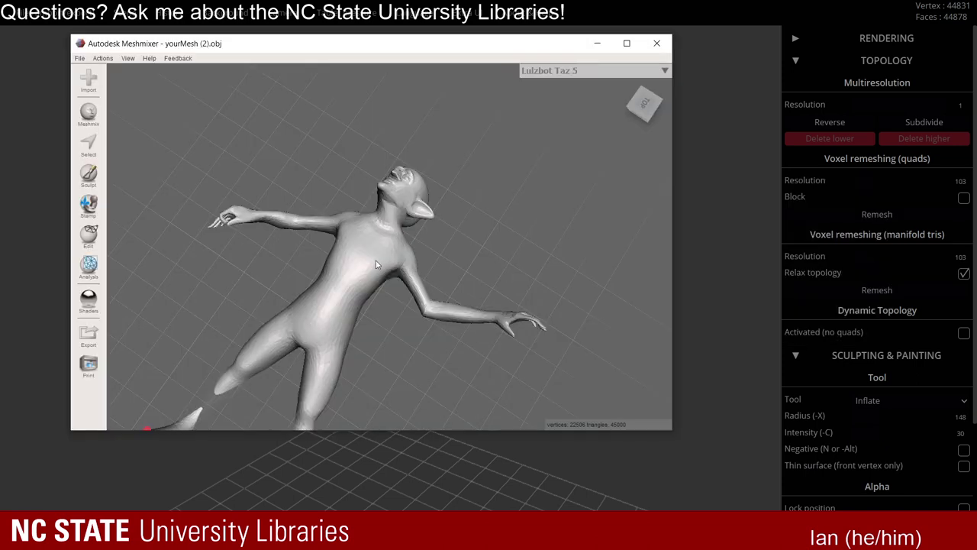
pyautogui.moveTo(375, 263); pyautogui.dragTo(305, 184, button='right')
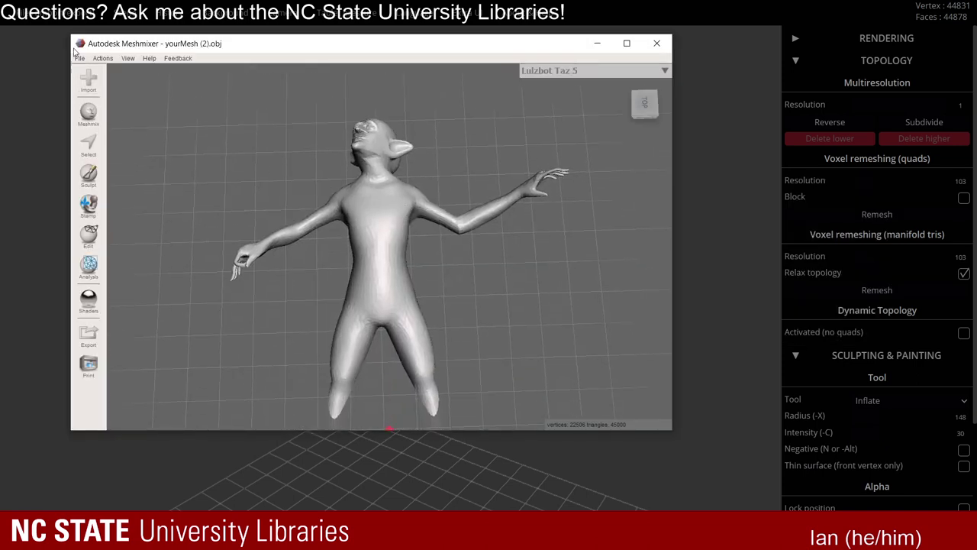
pyautogui.click(87, 78)
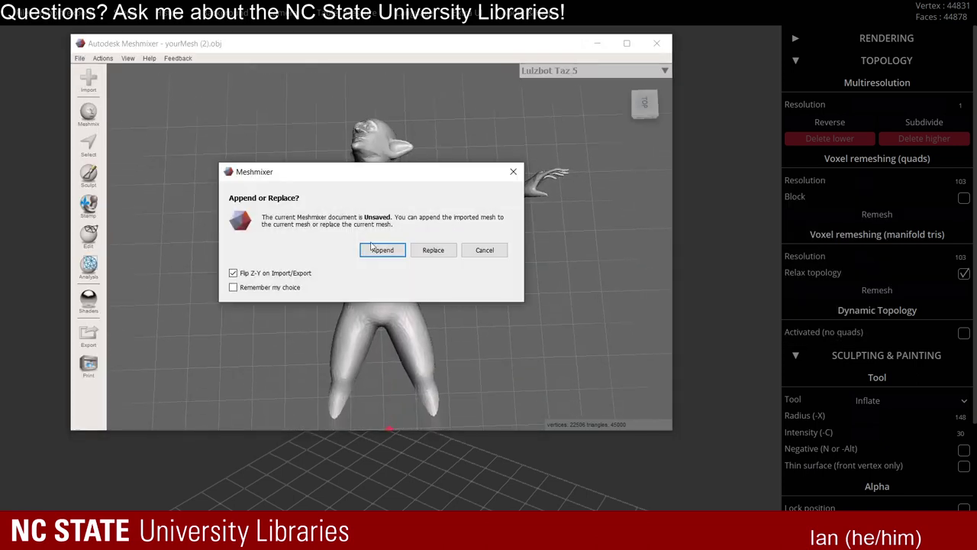
pyautogui.click(382, 249)
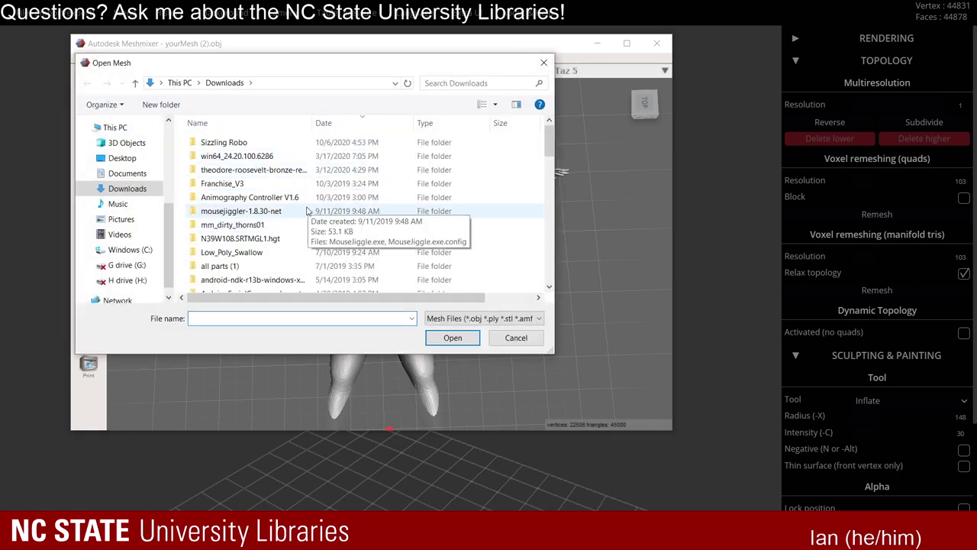
pyautogui.scroll(-3, 311, 216)
pyautogui.click(250, 176)
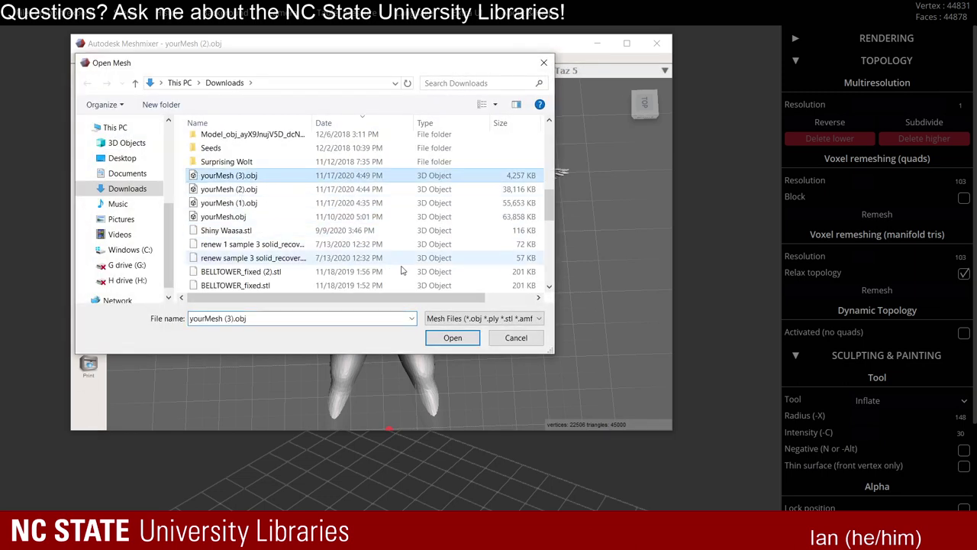
pyautogui.click(452, 339)
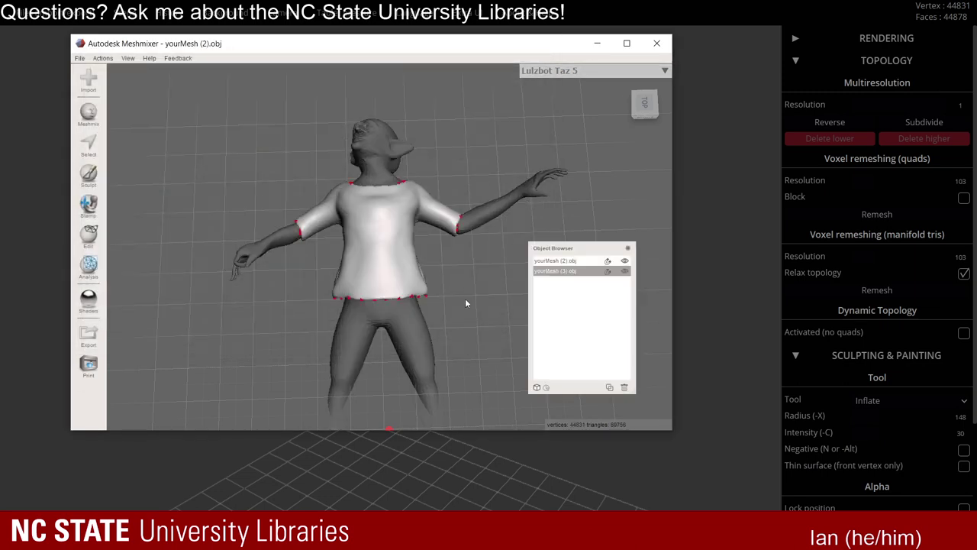
# Select the entire shirt mesh and remesh it using Relative Density mode and Fixed Boundary.
pyautogui.moveTo(489, 325); pyautogui.dragTo(470, 312, button='right')
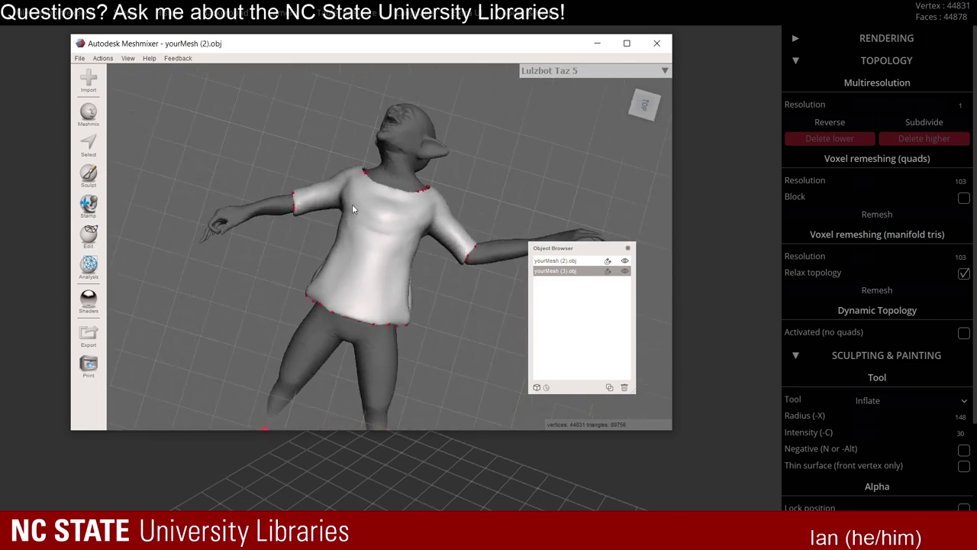
pyautogui.moveTo(383, 247); pyautogui.dragTo(394, 273, button='right')
pyautogui.moveTo(351, 246); pyautogui.dragTo(410, 292, button='right')
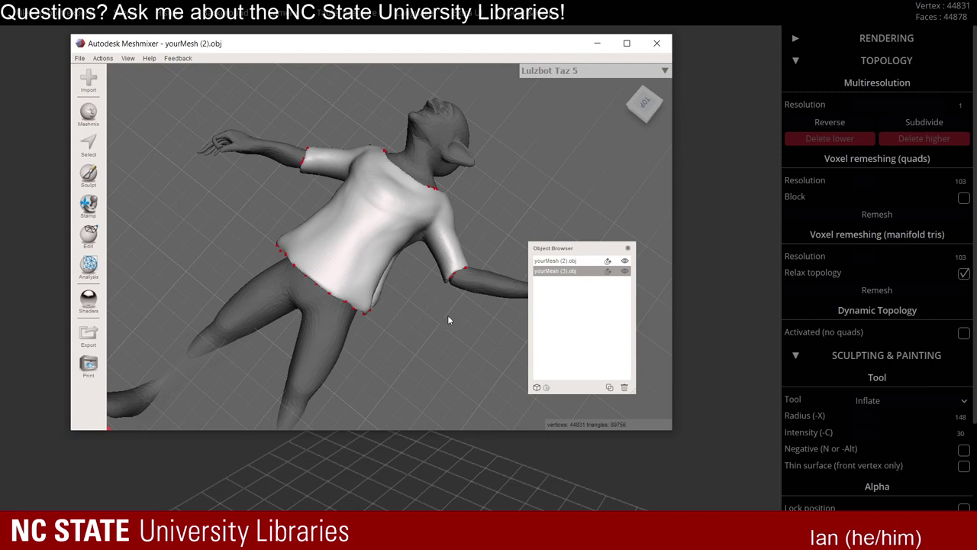
pyautogui.moveTo(449, 319); pyautogui.dragTo(473, 272, button='right')
pyautogui.moveTo(424, 179); pyautogui.dragTo(494, 292, button='right')
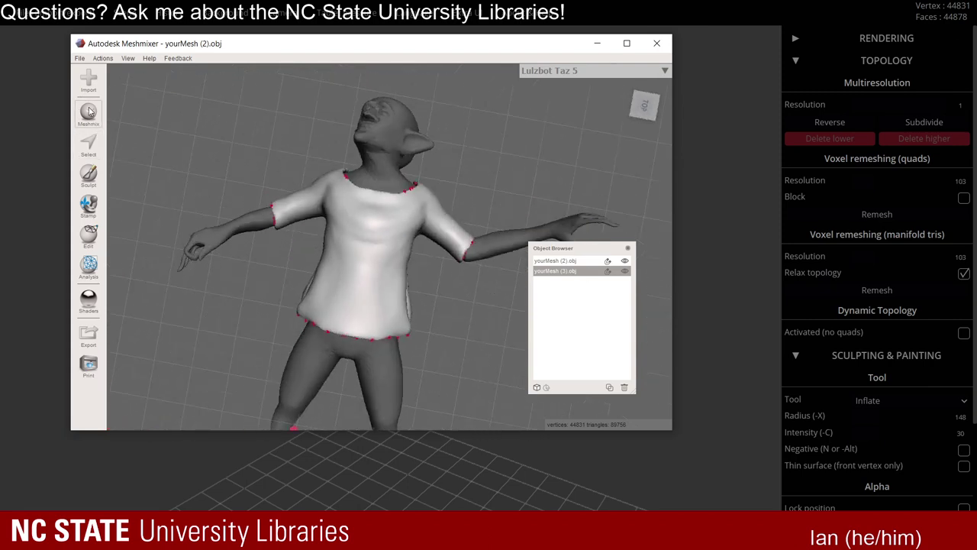
pyautogui.click(88, 145)
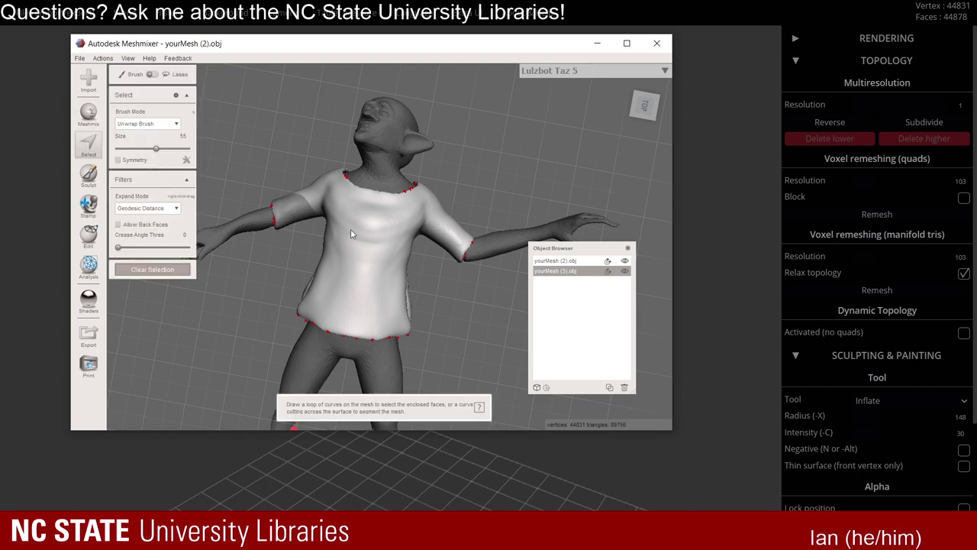
pyautogui.doubleClick(356, 239)
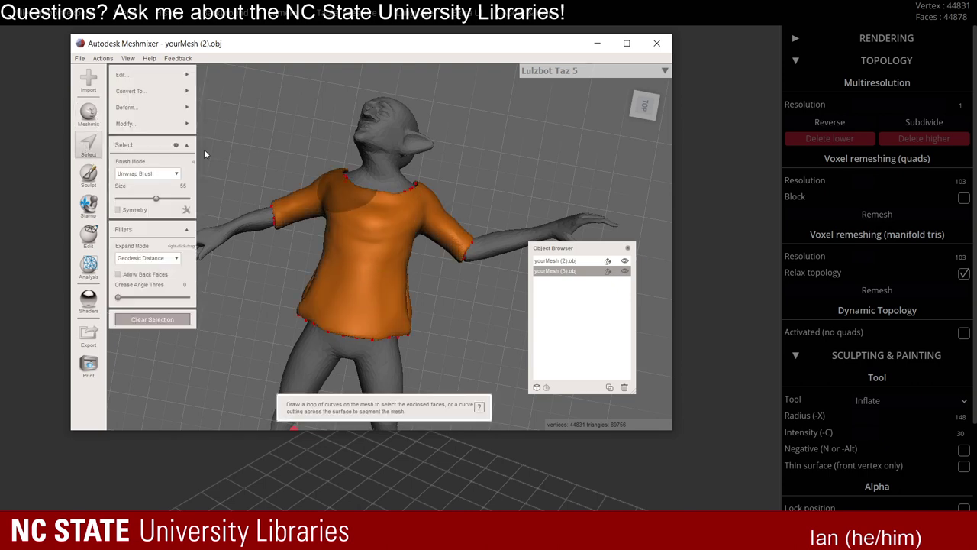
pyautogui.moveTo(161, 75)
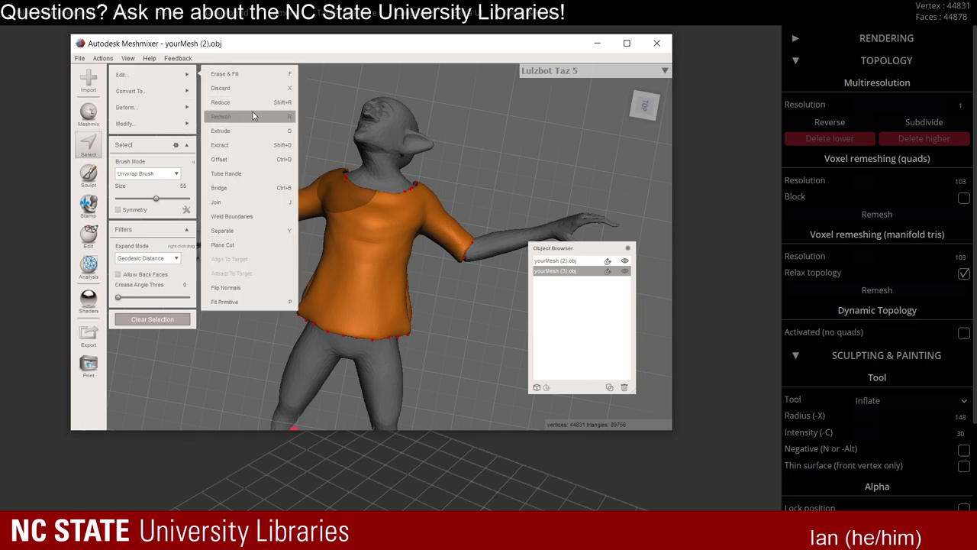
pyautogui.moveTo(398, 216); pyautogui.dragTo(381, 205, button='right')
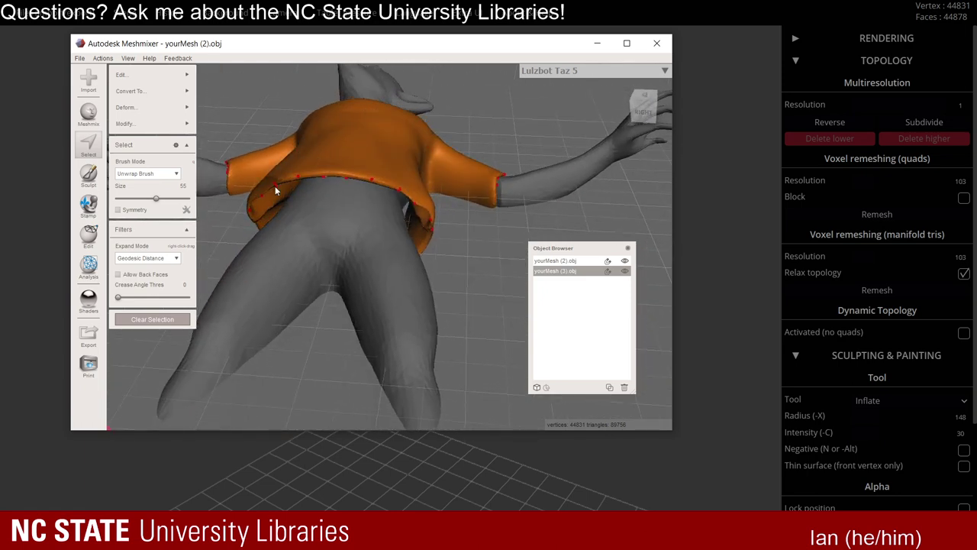
pyautogui.moveTo(275, 190); pyautogui.dragTo(379, 244, button='right')
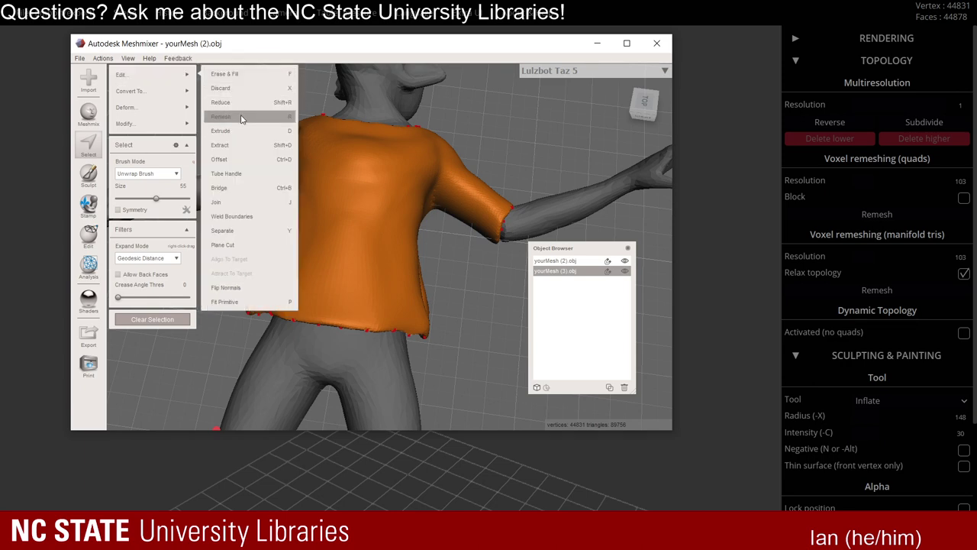
pyautogui.press('r')
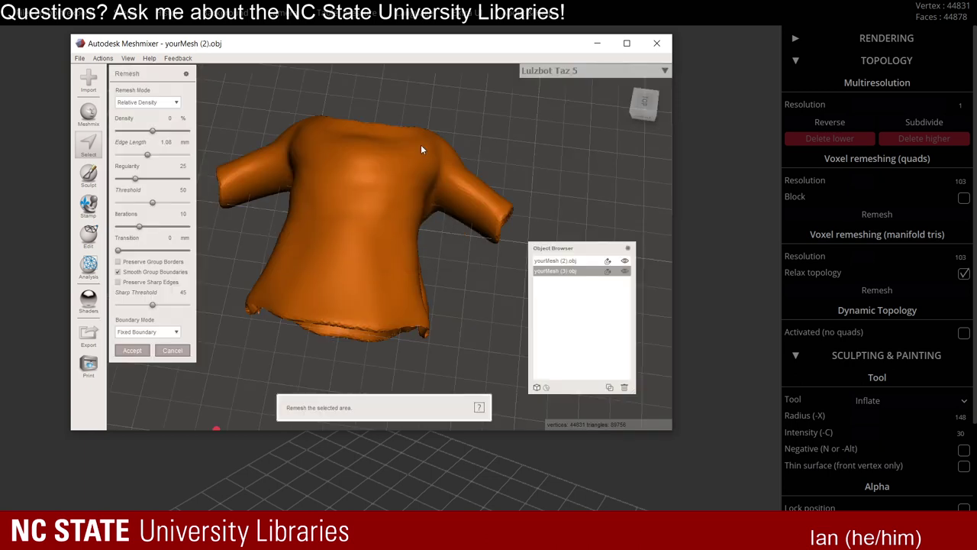
pyautogui.moveTo(421, 150); pyautogui.dragTo(494, 155, button='right')
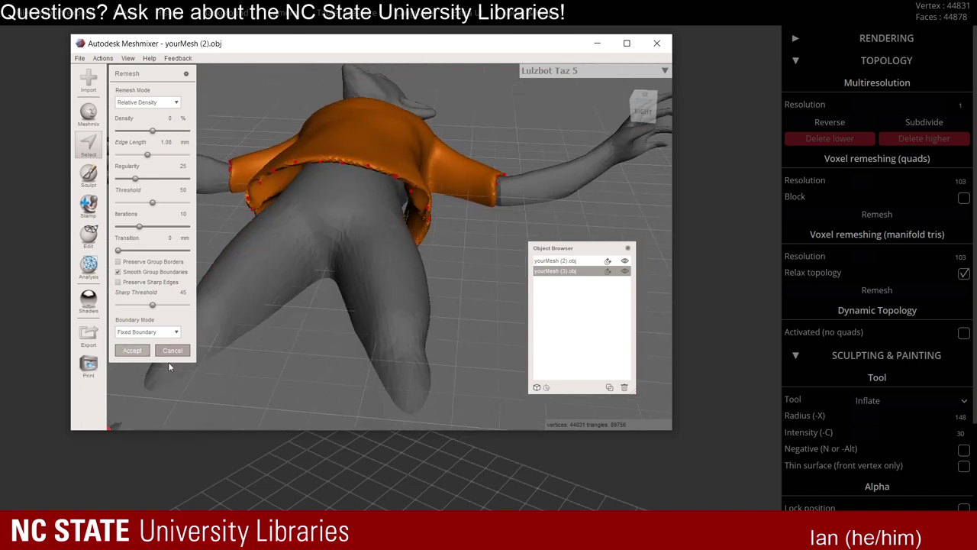
pyautogui.click(134, 350)
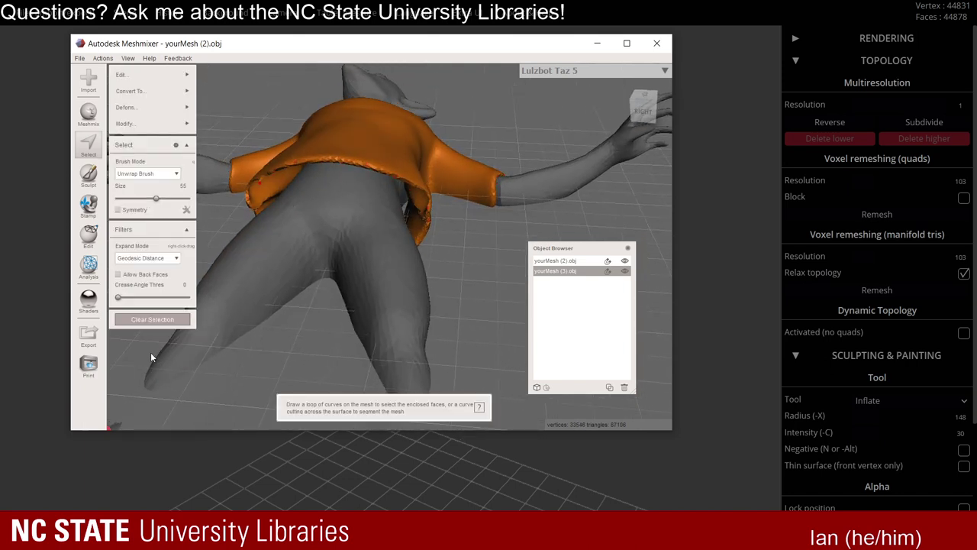
# Reduce the selected shirt's triangle count by percentage, using the Shape Preserving type with boundaries preserved.
pyautogui.moveTo(312, 262); pyautogui.dragTo(367, 119, button='right')
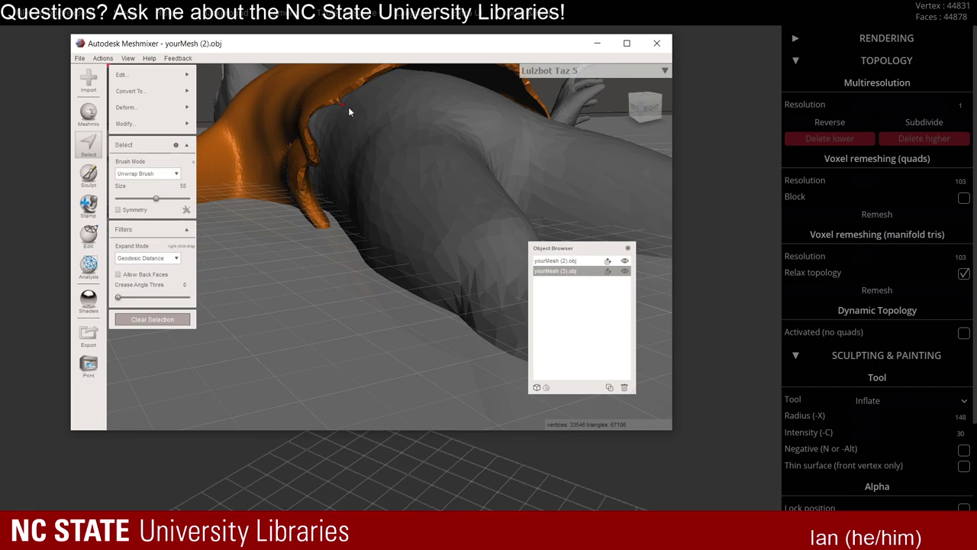
pyautogui.moveTo(349, 108); pyautogui.dragTo(416, 258, button='right')
pyautogui.scroll(-3, 370, 175)
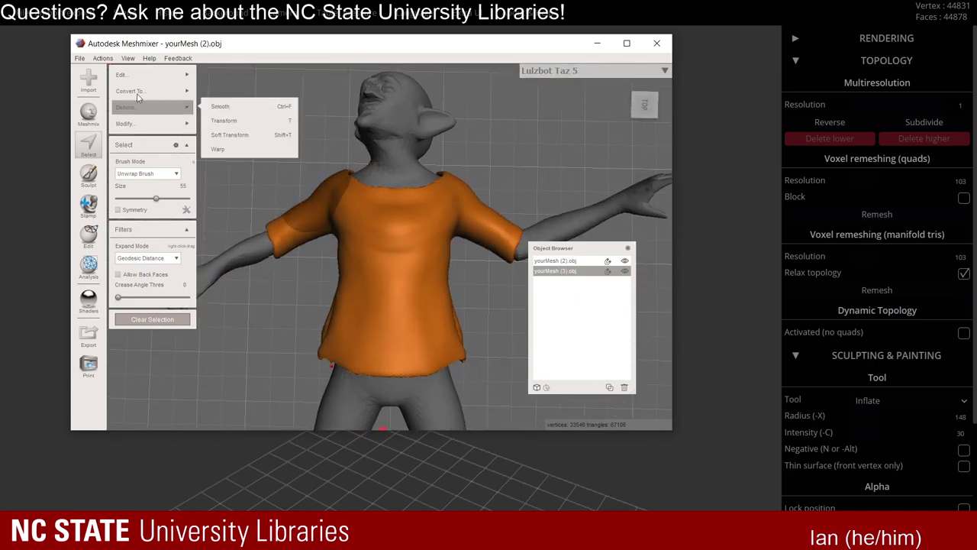
pyautogui.moveTo(142, 75)
pyautogui.click(262, 103)
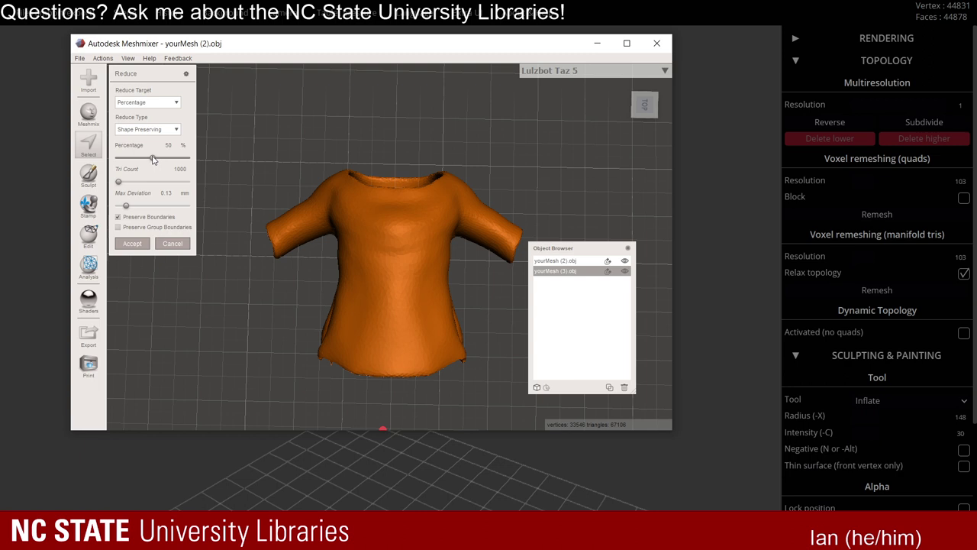
pyautogui.moveTo(153, 159); pyautogui.dragTo(151, 158)
pyautogui.click(137, 245)
pyautogui.click(131, 244)
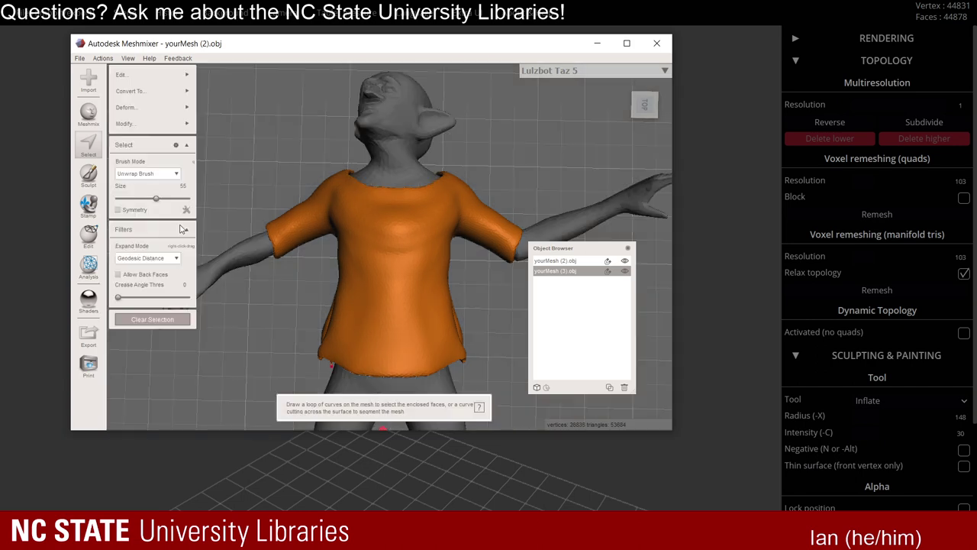
pyautogui.moveTo(316, 288)
pyautogui.mouseDown(button='right')
pyautogui.moveTo(318, 209)
pyautogui.moveTo(420, 239)
pyautogui.moveTo(419, 221)
pyautogui.moveTo(354, 306)
pyautogui.moveTo(316, 327)
pyautogui.moveTo(322, 359)
pyautogui.moveTo(315, 297)
pyautogui.moveTo(325, 354)
pyautogui.mouseUp(button='right')
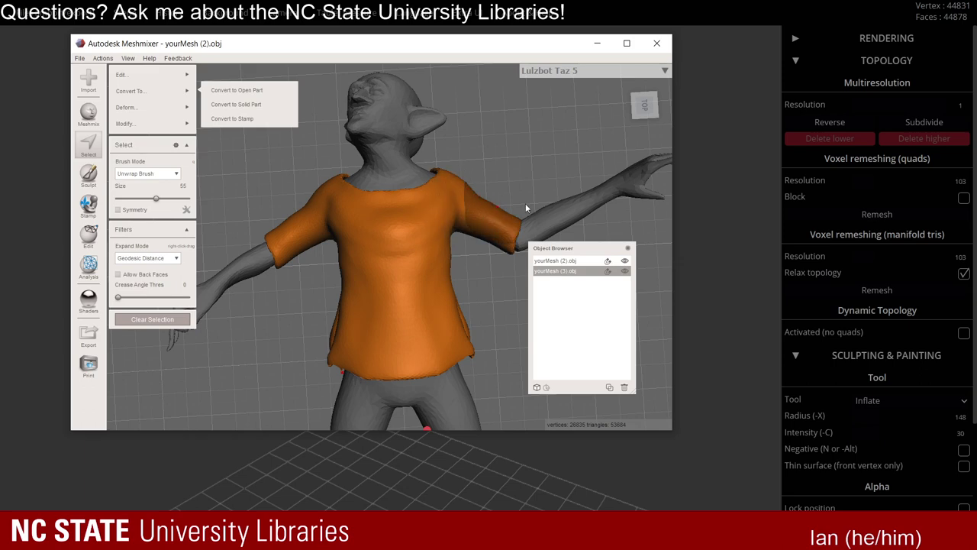
pyautogui.moveTo(484, 188)
pyautogui.mouseDown(button='middle')
pyautogui.moveTo(485, 151)
pyautogui.moveTo(470, 187)
pyautogui.mouseUp(button='middle')
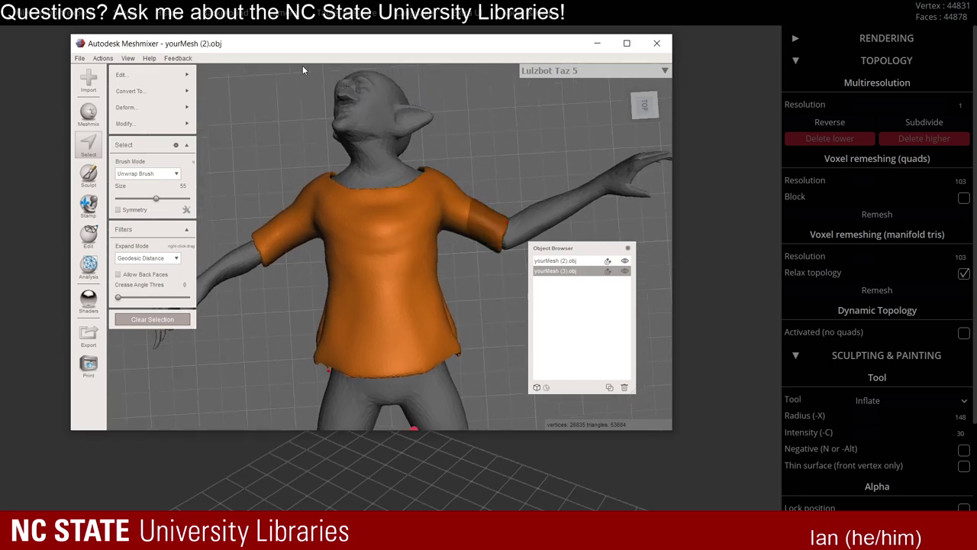
pyautogui.moveTo(153, 74)
pyautogui.moveTo(409, 155); pyautogui.dragTo(420, 200, button='right')
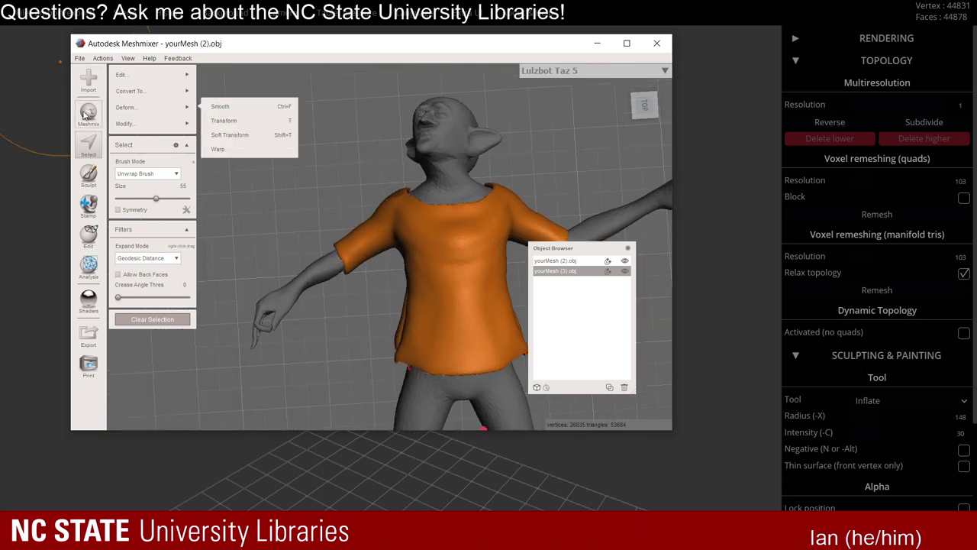
pyautogui.click(89, 232)
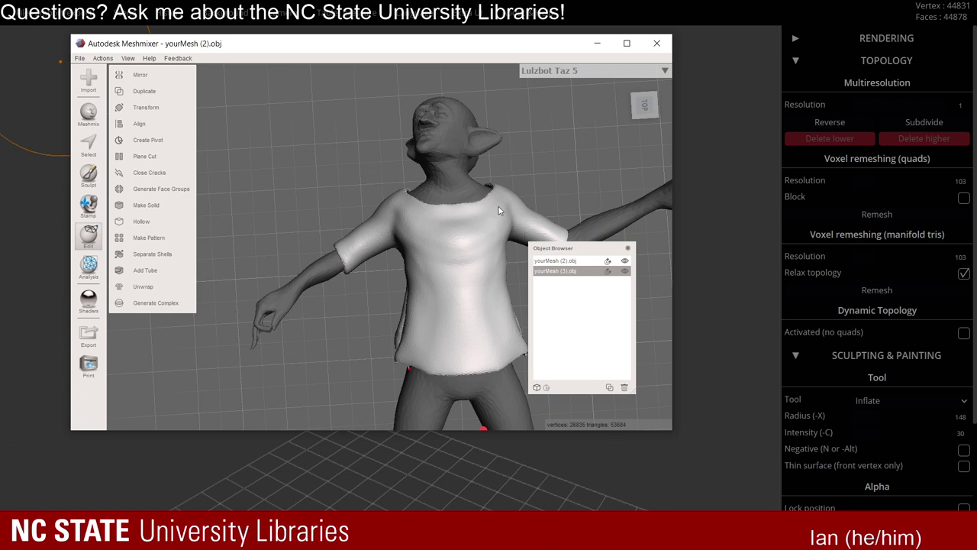
pyautogui.moveTo(521, 197); pyautogui.dragTo(394, 192, button='right')
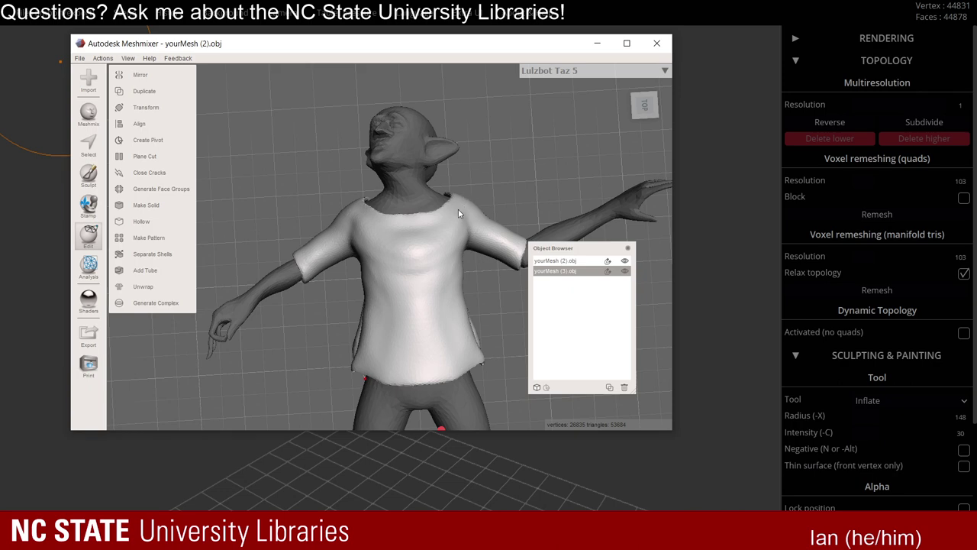
pyautogui.moveTo(454, 170); pyautogui.dragTo(449, 200, button='middle')
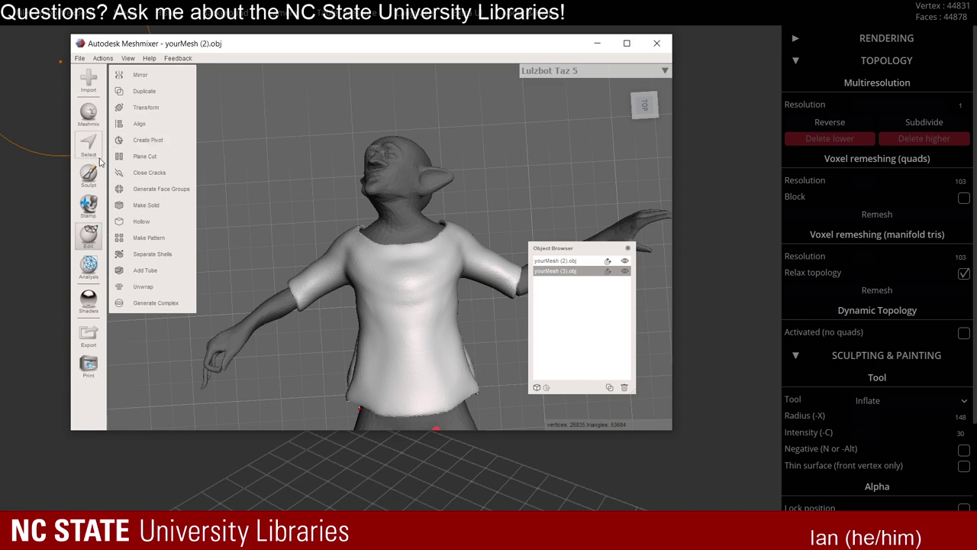
pyautogui.click(144, 107)
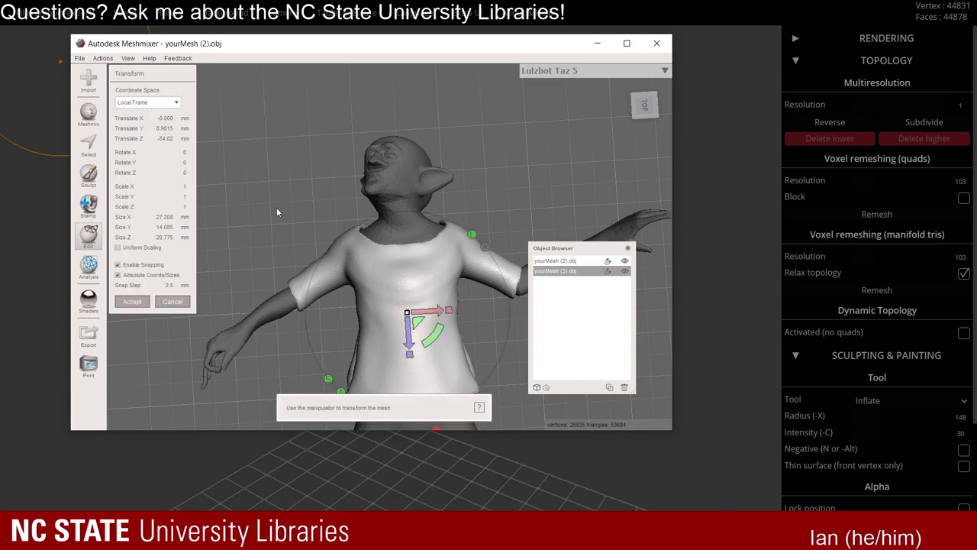
pyautogui.scroll(-2, 401, 209)
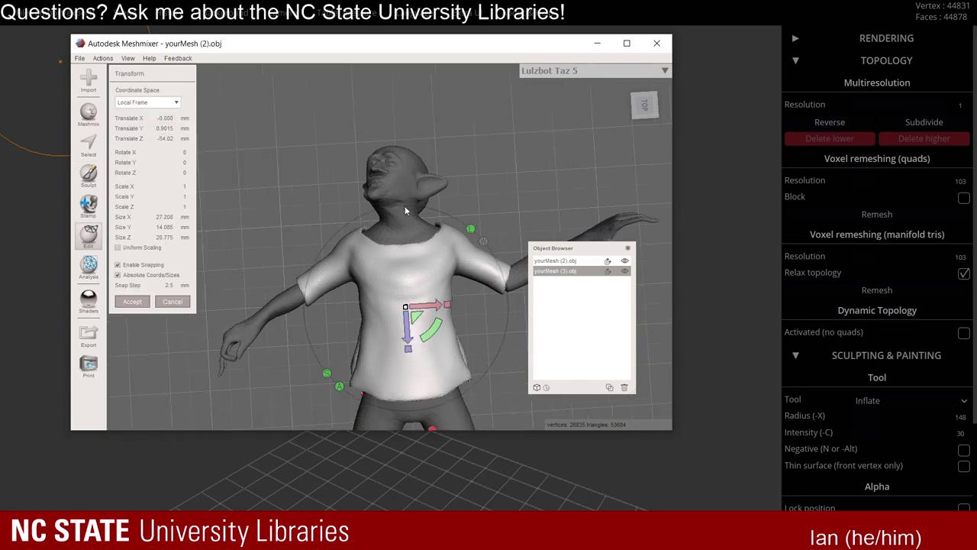
pyautogui.moveTo(463, 205); pyautogui.dragTo(416, 136, button='middle')
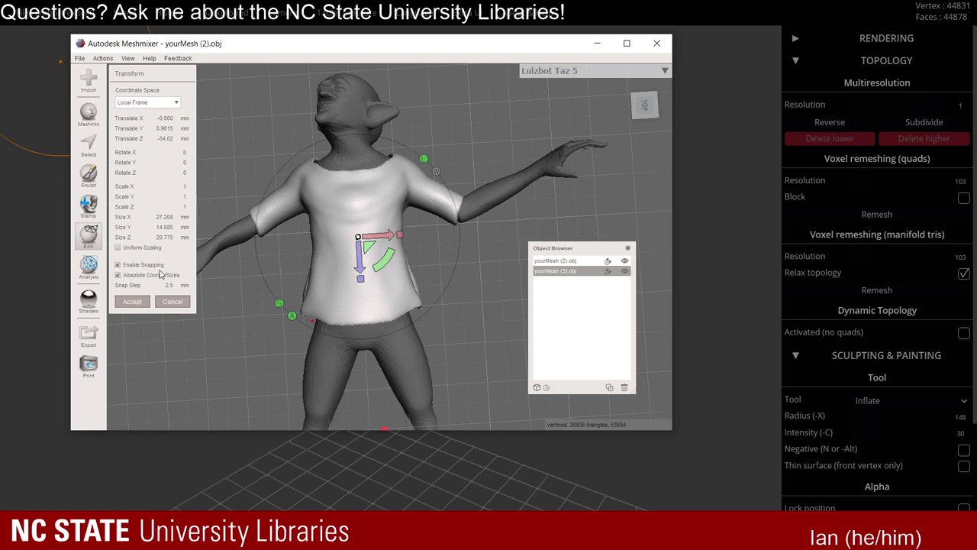
pyautogui.moveTo(276, 262); pyautogui.dragTo(405, 214, button='right')
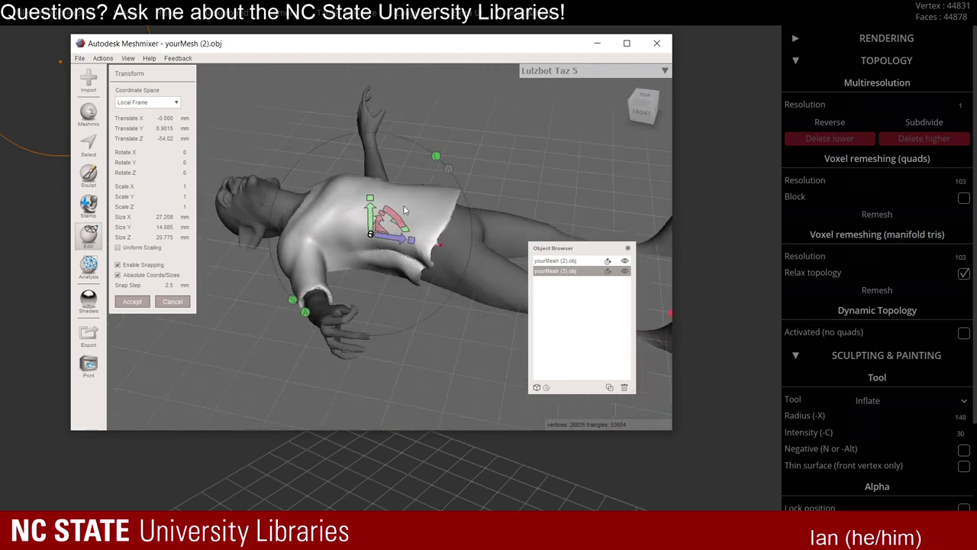
pyautogui.moveTo(394, 220); pyautogui.dragTo(400, 290)
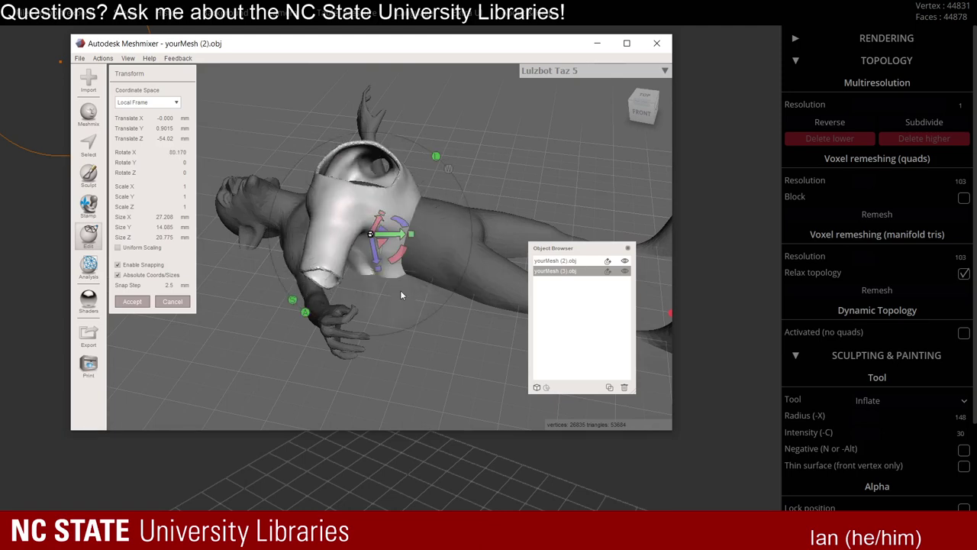
pyautogui.hotkey('ctrl', 'z')
pyautogui.moveTo(403, 289); pyautogui.dragTo(351, 193, button='right')
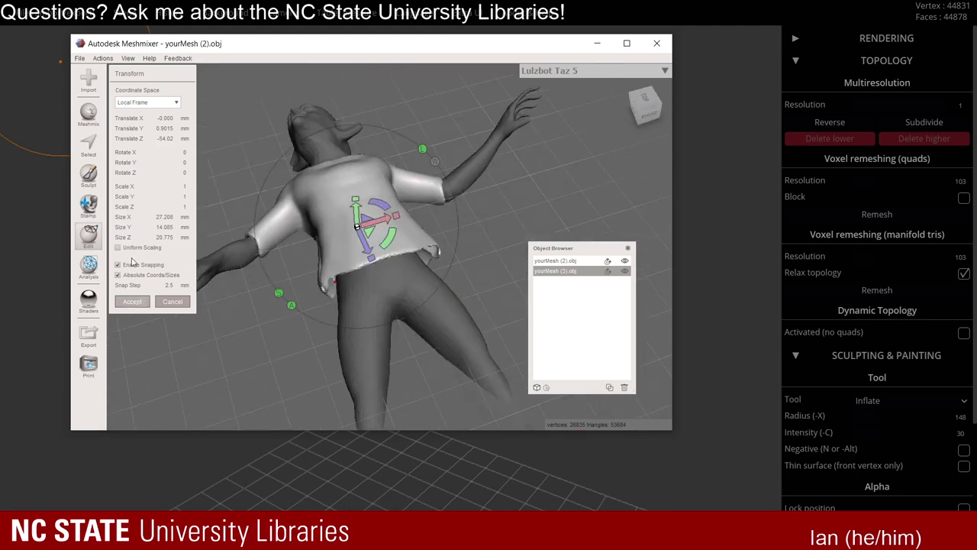
pyautogui.click(136, 301)
# Select the body and shirt meshes together and rotate them 90 degrees about X so the goblin stands upright.
pyautogui.moveTo(321, 131); pyautogui.dragTo(439, 207, button='right')
pyautogui.keyDown('shift'); pyautogui.click(556, 261); pyautogui.keyUp('shift')
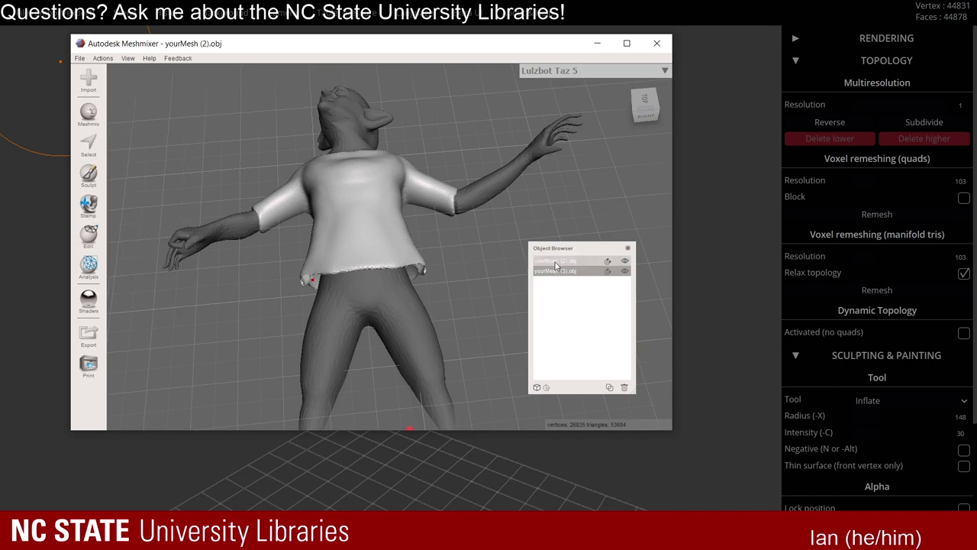
pyautogui.moveTo(292, 103); pyautogui.dragTo(467, 241, button='right')
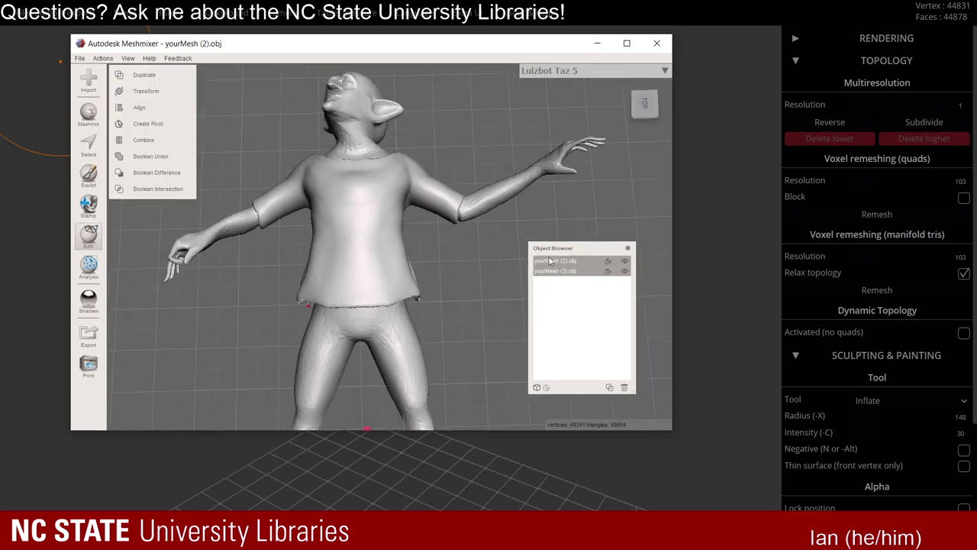
pyautogui.click(146, 91)
pyautogui.moveTo(243, 206); pyautogui.dragTo(404, 221, button='right')
pyautogui.moveTo(397, 232); pyautogui.dragTo(422, 278)
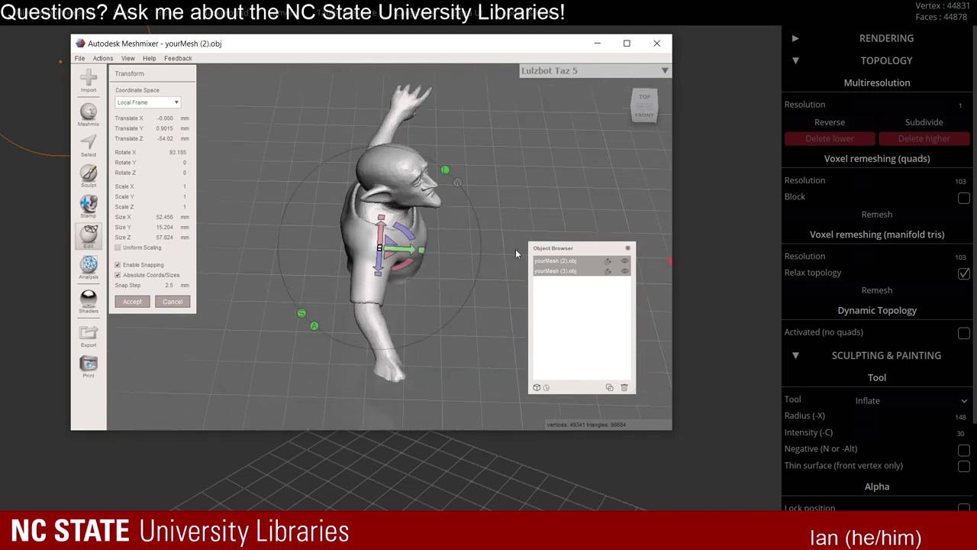
pyautogui.moveTo(285, 181); pyautogui.dragTo(279, 155, button='right')
pyautogui.click(187, 150)
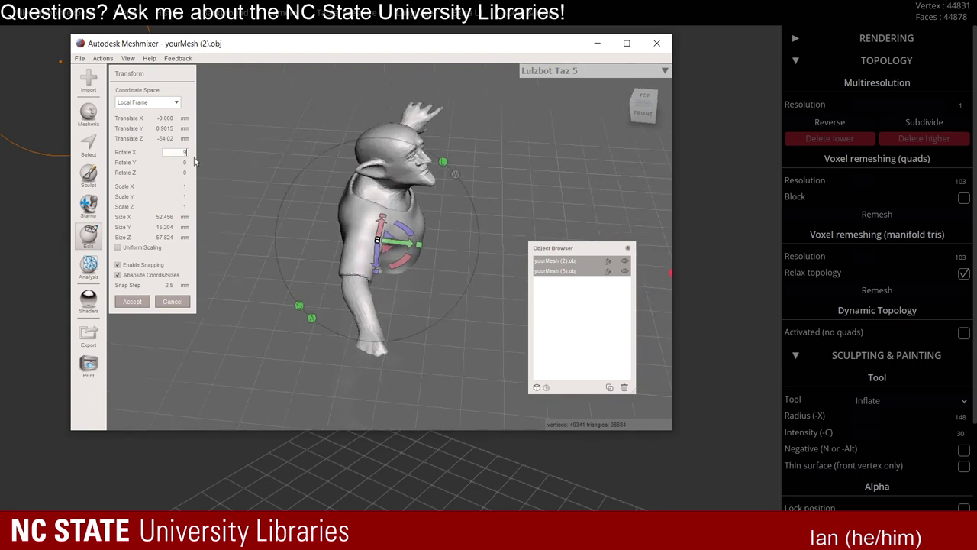
pyautogui.write('90')
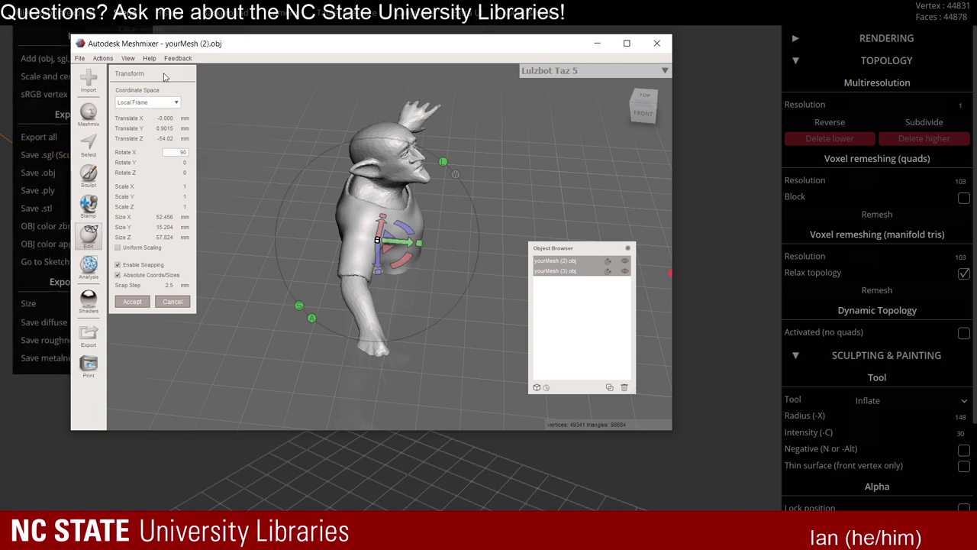
# Raise the body and shirt together along the vertical axis to a Y translation of 35 mm.
pyautogui.moveTo(489, 305); pyautogui.dragTo(370, 248, button='right')
pyautogui.moveTo(366, 246); pyautogui.dragTo(363, 76)
pyautogui.moveTo(419, 166); pyautogui.dragTo(452, 282, button='middle')
pyautogui.moveTo(452, 283); pyautogui.dragTo(461, 242, button='right')
pyautogui.scroll(1, 399, 267)
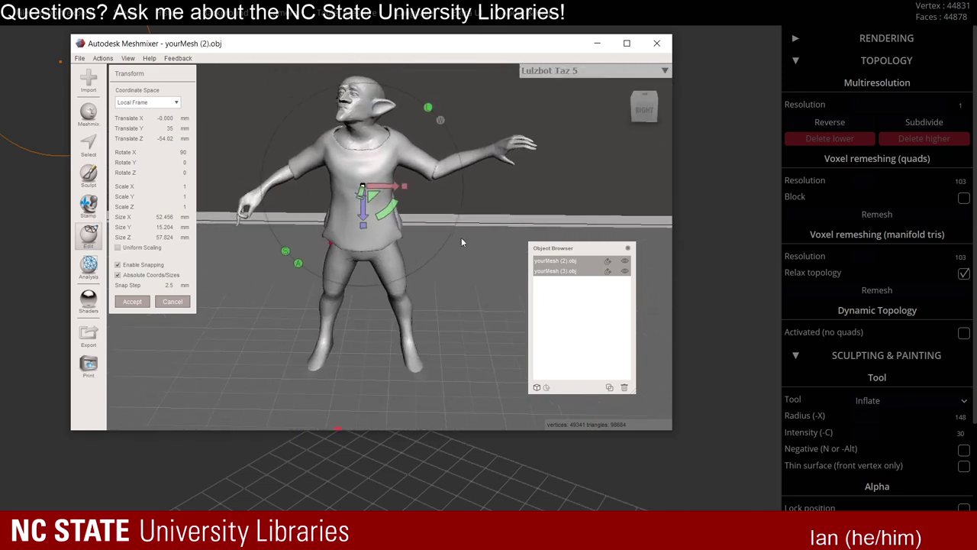
pyautogui.click(90, 143)
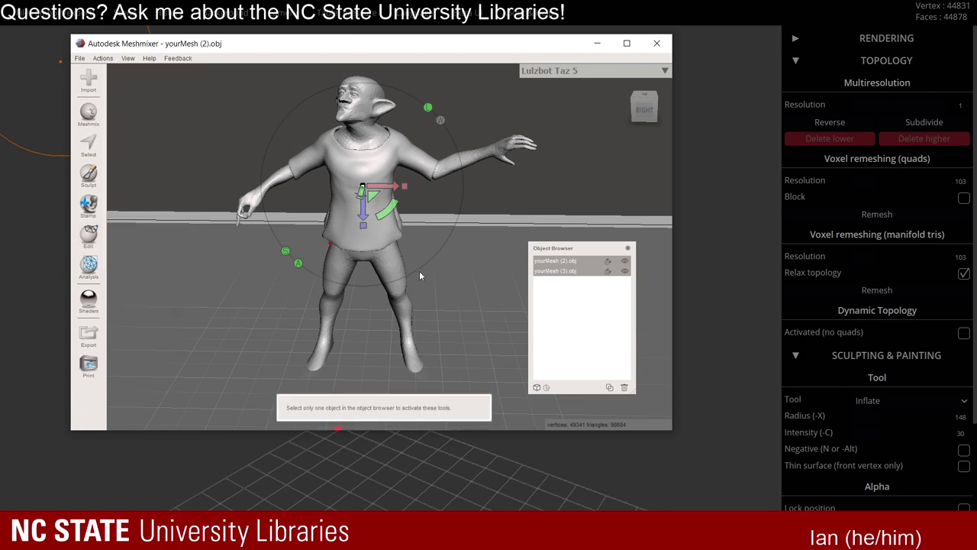
# Raise both meshes slightly further above the ground to a Y translation of 37.5 mm.
pyautogui.moveTo(419, 270); pyautogui.dragTo(426, 251, button='right')
pyautogui.moveTo(426, 268); pyautogui.dragTo(427, 253, button='middle')
pyautogui.scroll(1, 428, 254)
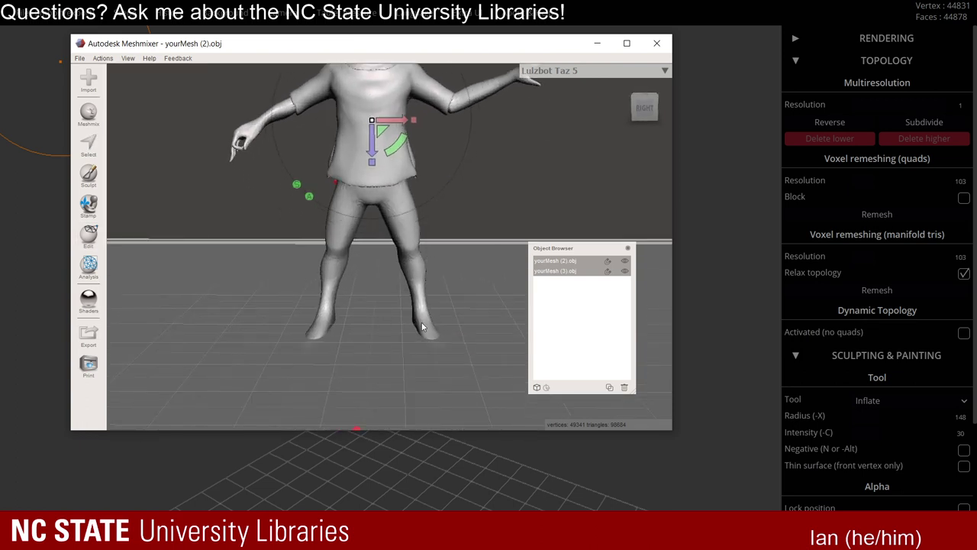
pyautogui.moveTo(398, 298); pyautogui.dragTo(445, 286, button='right')
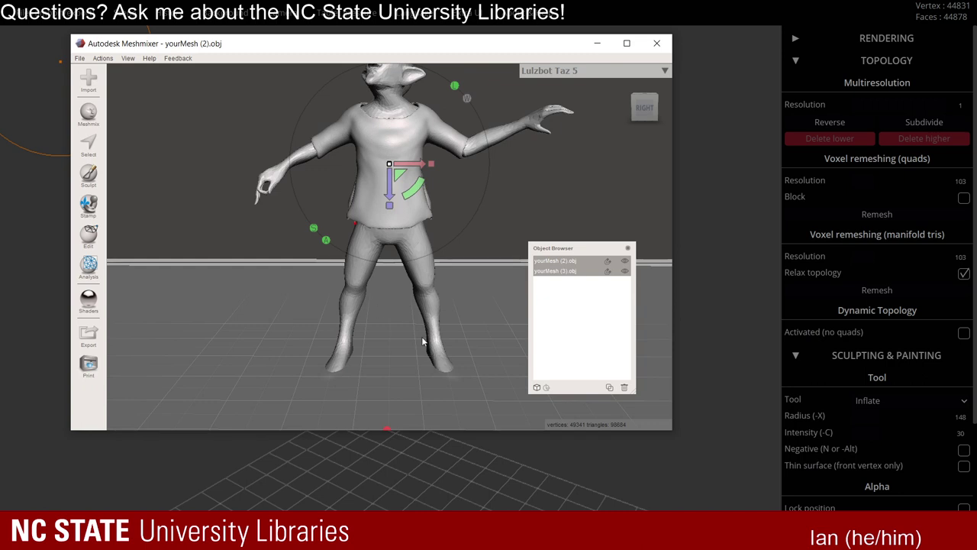
pyautogui.moveTo(391, 347); pyautogui.dragTo(448, 287, button='right')
pyautogui.moveTo(428, 207); pyautogui.dragTo(435, 253, button='middle')
pyautogui.moveTo(375, 152); pyautogui.dragTo(375, 142)
pyautogui.scroll(-1, 373, 294)
pyautogui.moveTo(373, 293); pyautogui.dragTo(387, 257, button='middle')
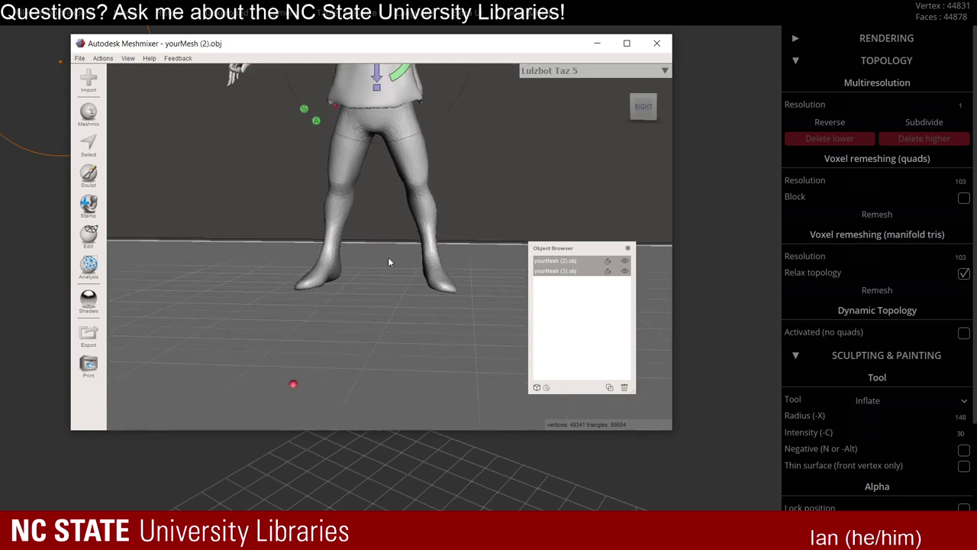
# Check the goblin's feet against the ground plane from several angles and accept the transform of both meshes.
pyautogui.moveTo(388, 257); pyautogui.dragTo(380, 241, button='right')
pyautogui.moveTo(380, 241); pyautogui.dragTo(352, 287)
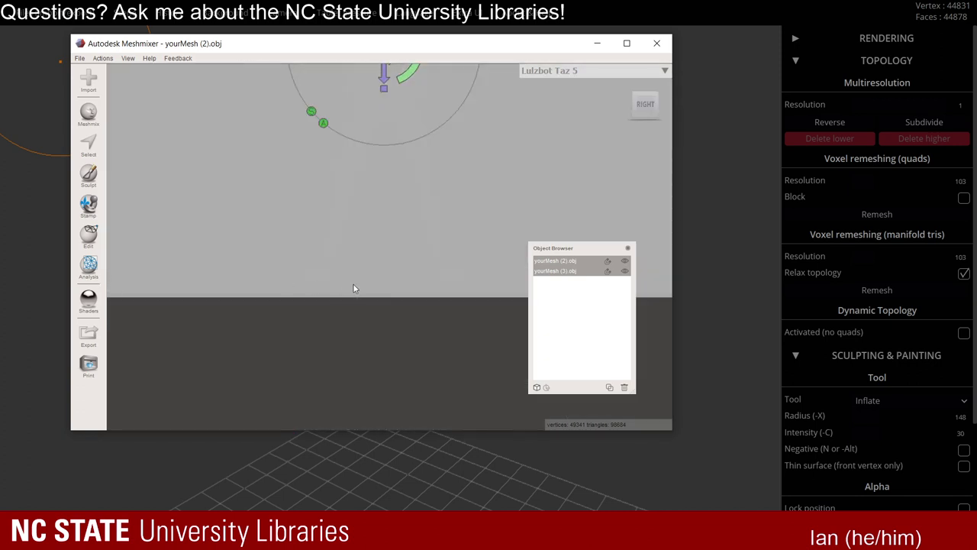
pyautogui.moveTo(352, 284); pyautogui.dragTo(370, 293, button='right')
pyautogui.scroll(4, 333, 284)
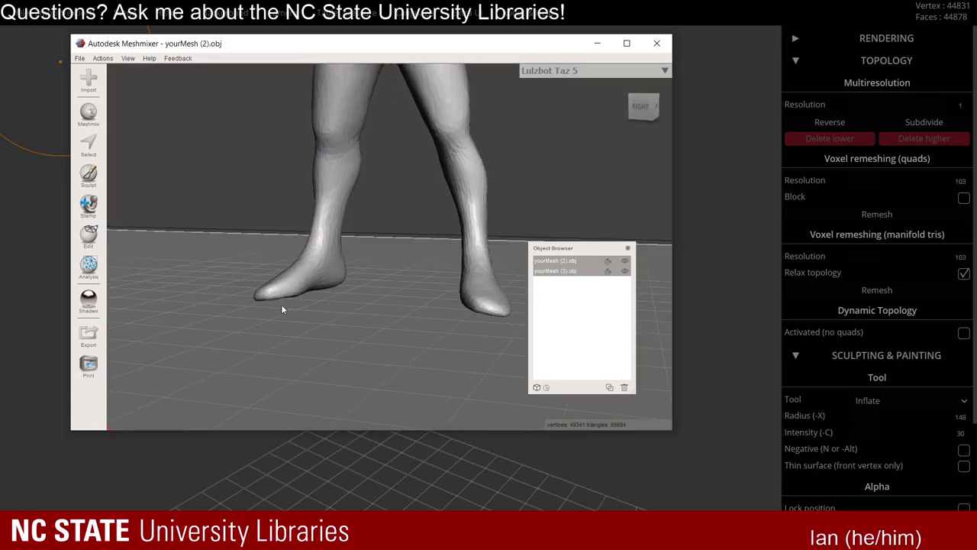
pyautogui.moveTo(290, 293); pyautogui.dragTo(171, 200, button='right')
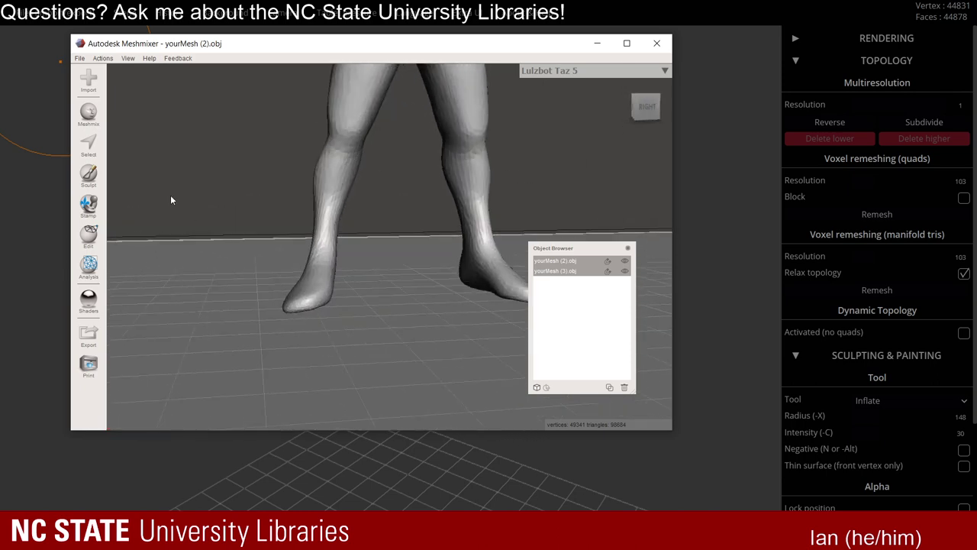
pyautogui.click(90, 239)
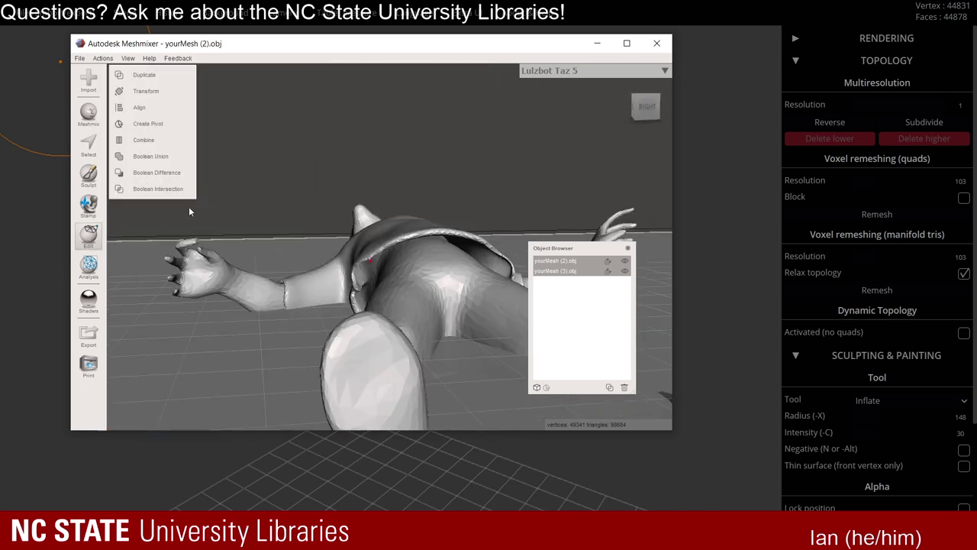
pyautogui.press('t')
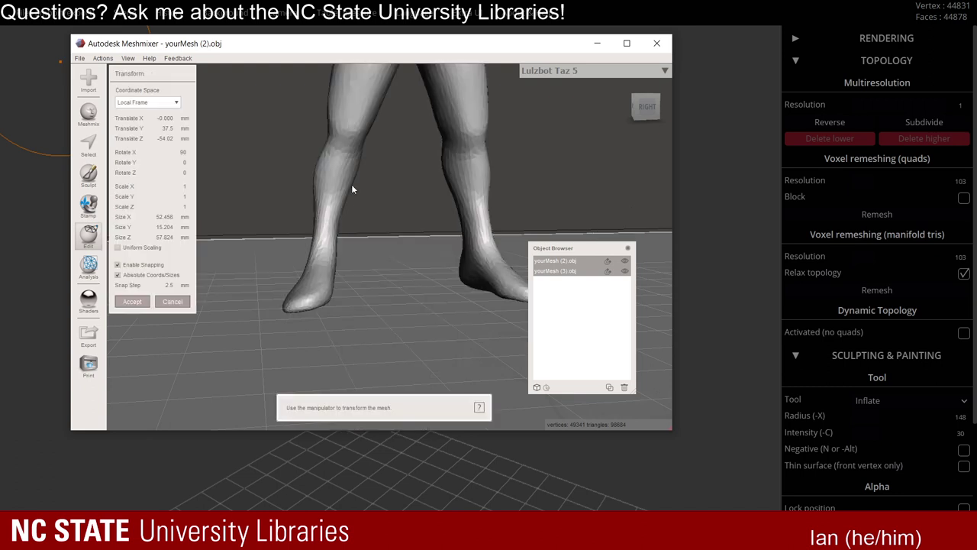
pyautogui.click(135, 300)
pyautogui.moveTo(409, 260); pyautogui.dragTo(374, 268, button='right')
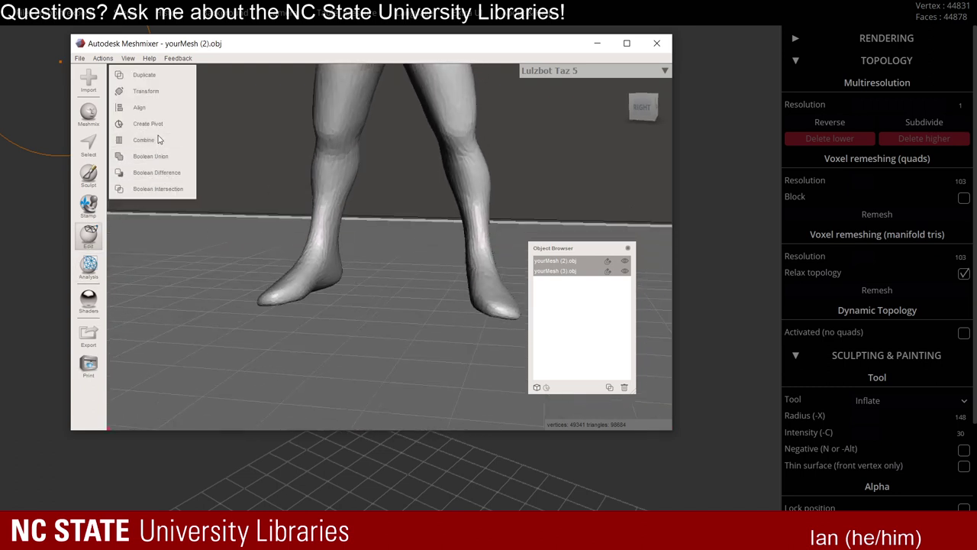
# Start a Plane Cut on the goblin body mesh alone and lower the cutting plane from the waist to the feet.
pyautogui.click(352, 132)
pyautogui.scroll(-5, 348, 126)
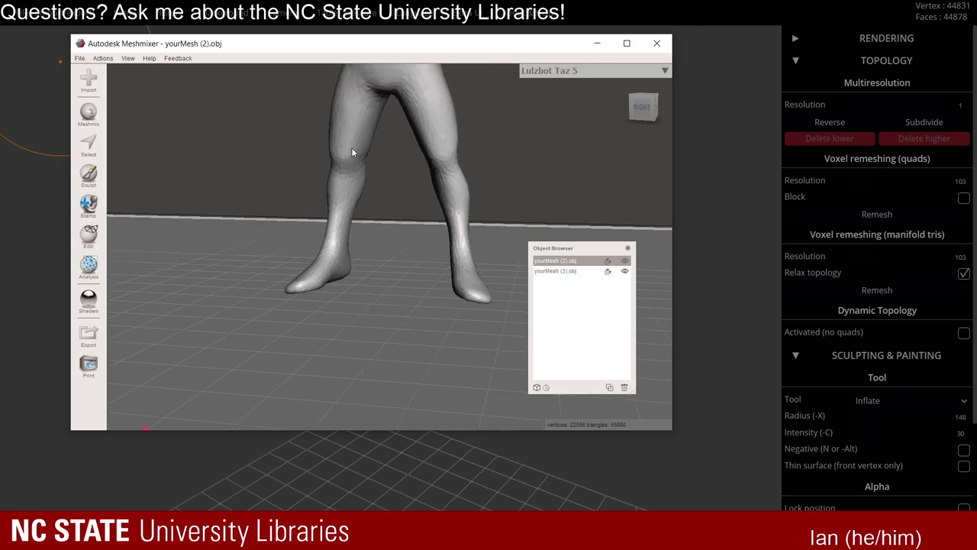
pyautogui.moveTo(356, 142); pyautogui.dragTo(352, 341, button='middle')
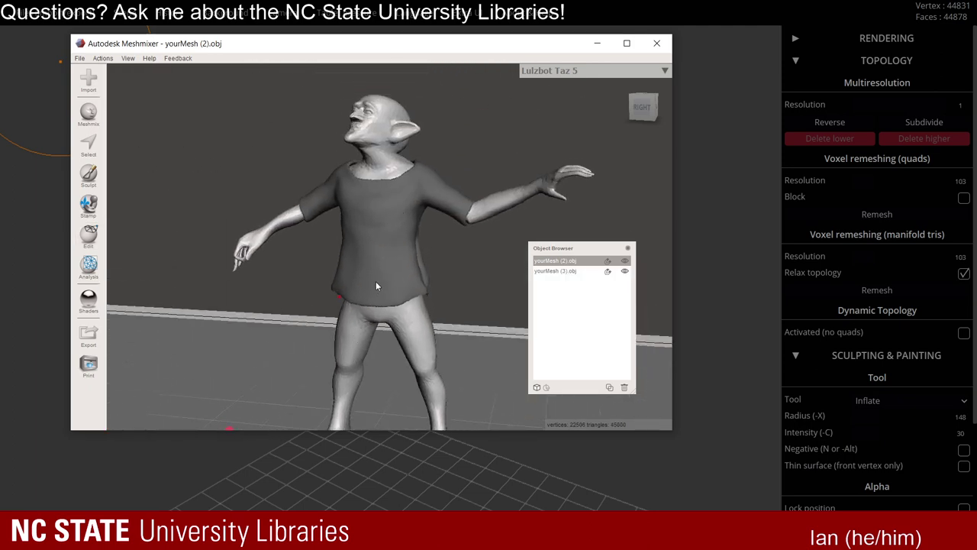
pyautogui.moveTo(376, 282); pyautogui.dragTo(402, 185, button='middle')
pyautogui.scroll(3, 380, 252)
pyautogui.moveTo(381, 322); pyautogui.dragTo(396, 223, button='middle')
pyautogui.scroll(3, 399, 281)
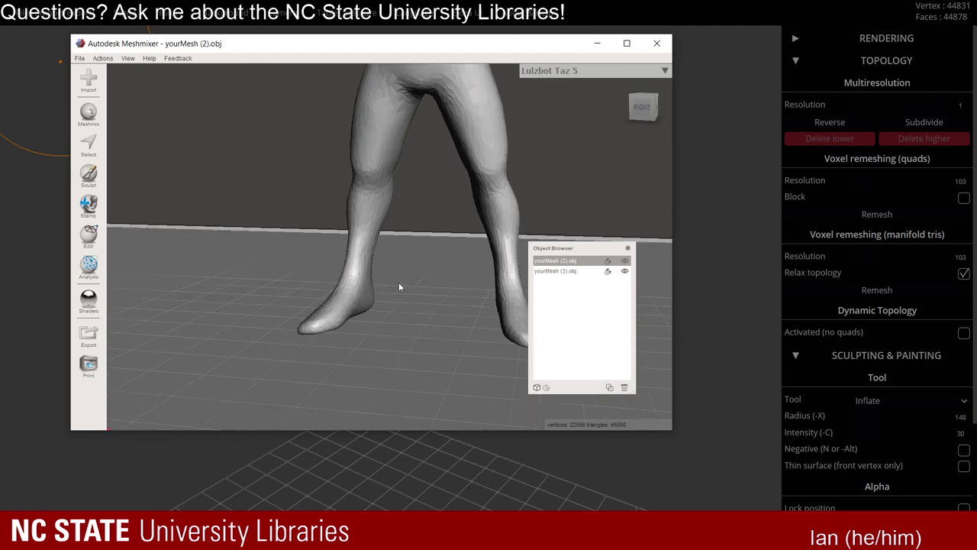
pyautogui.click(89, 238)
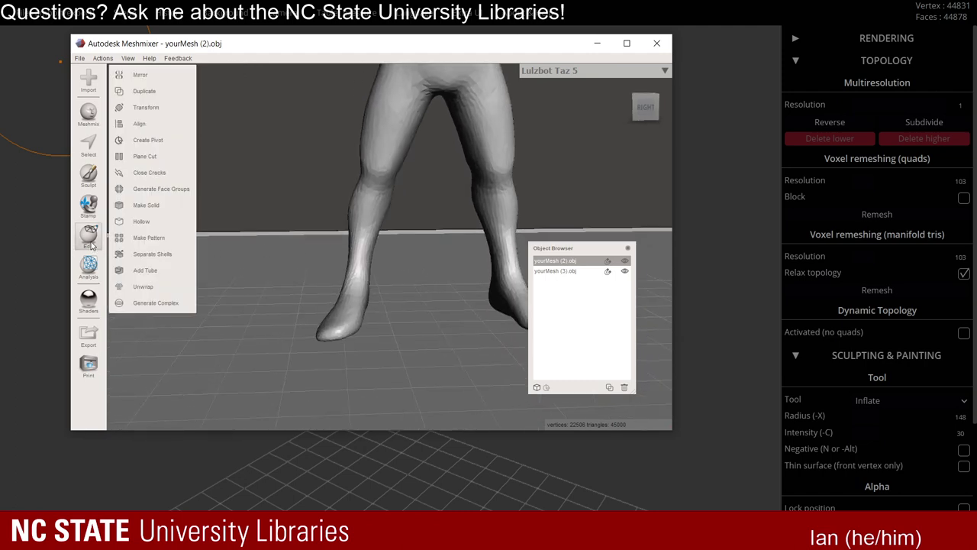
pyautogui.click(176, 156)
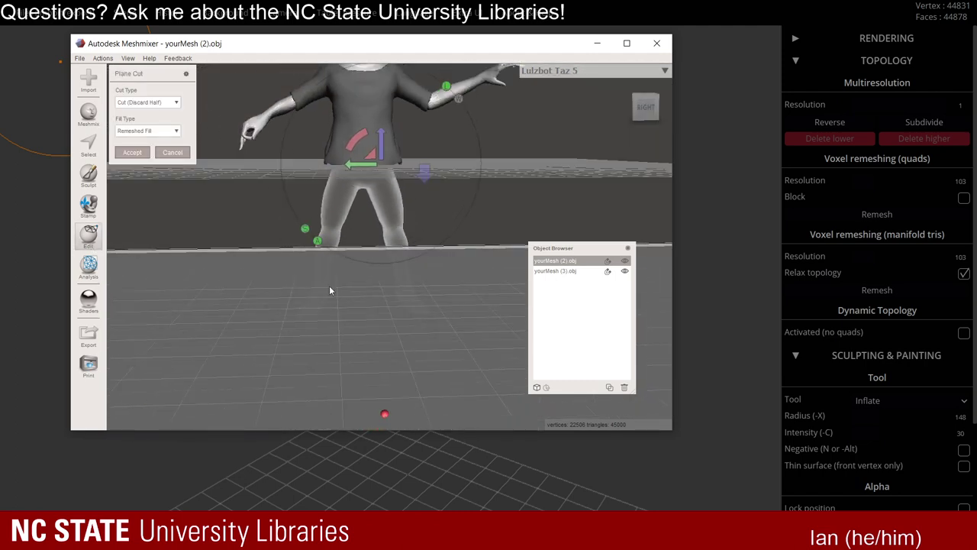
pyautogui.moveTo(329, 290); pyautogui.dragTo(362, 296, button='right')
pyautogui.moveTo(390, 142); pyautogui.dragTo(400, 291)
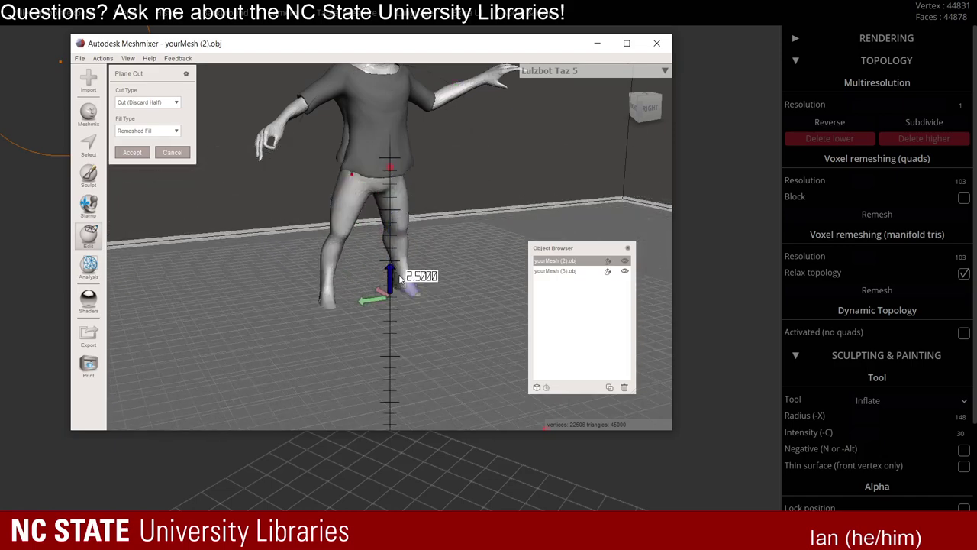
# Adjust the height of the cutting plane around the goblin's ankles and bring it back down to the soles.
pyautogui.scroll(5, 373, 310)
pyautogui.moveTo(368, 307); pyautogui.dragTo(310, 255, button='right')
pyautogui.moveTo(365, 246); pyautogui.dragTo(363, 267)
pyautogui.moveTo(364, 266); pyautogui.dragTo(334, 258, button='right')
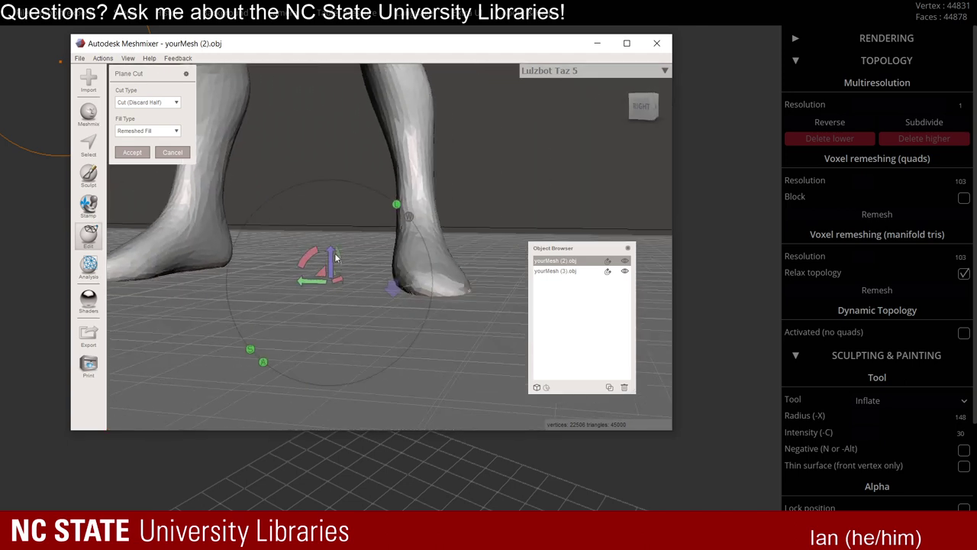
pyautogui.moveTo(330, 254); pyautogui.dragTo(330, 233)
pyautogui.moveTo(326, 168); pyautogui.dragTo(359, 196, button='right')
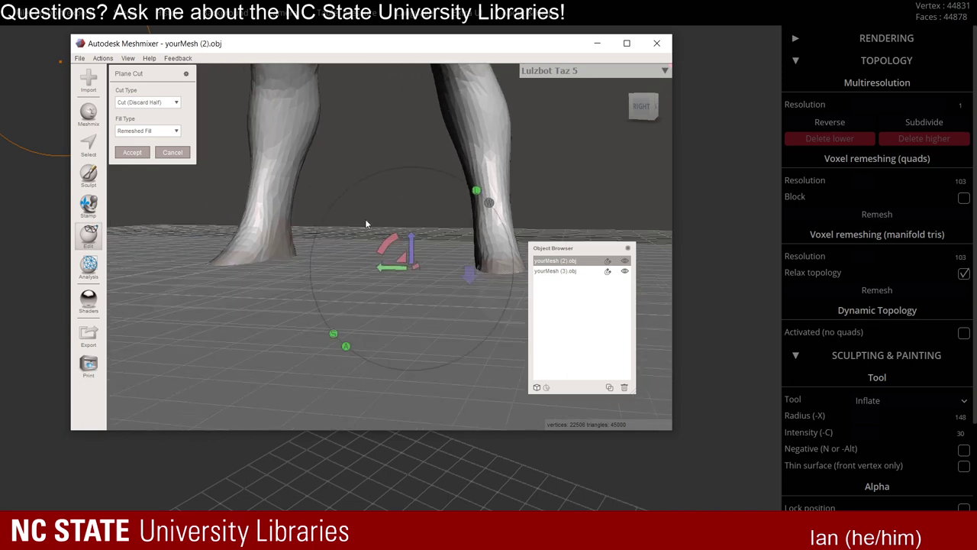
pyautogui.moveTo(410, 242); pyautogui.dragTo(414, 275)
pyautogui.scroll(3, 446, 283)
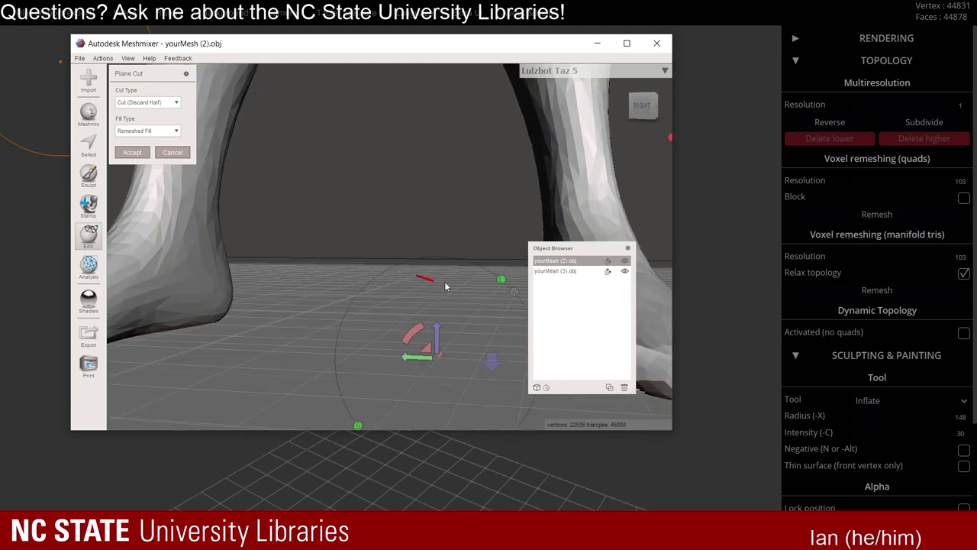
pyautogui.moveTo(445, 284); pyautogui.dragTo(452, 241, button='right')
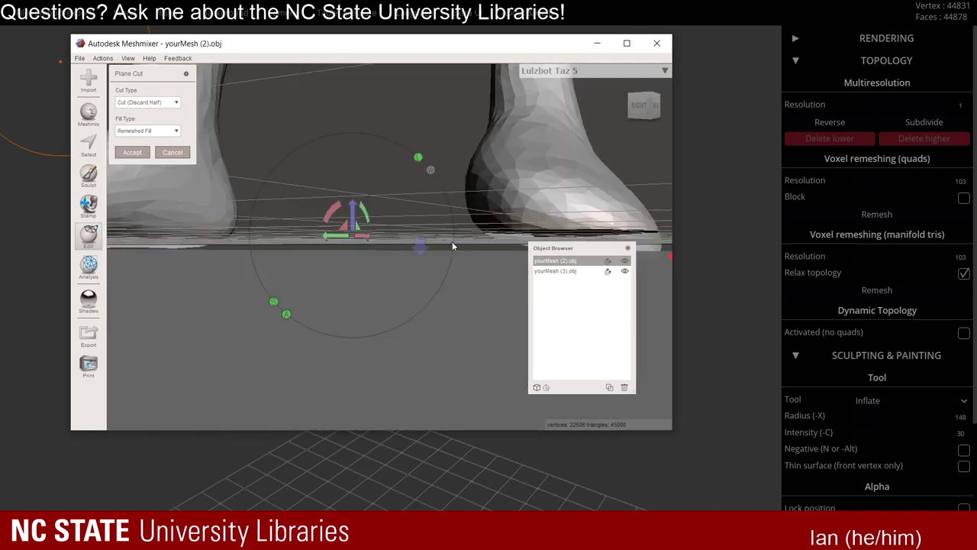
# Switch the cutting plane's gizmo to the world frame and raise the plane through both ankles.
pyautogui.click(430, 169)
pyautogui.moveTo(353, 219); pyautogui.dragTo(352, 189)
pyautogui.moveTo(352, 184); pyautogui.dragTo(309, 93, button='right')
pyautogui.click(129, 60)
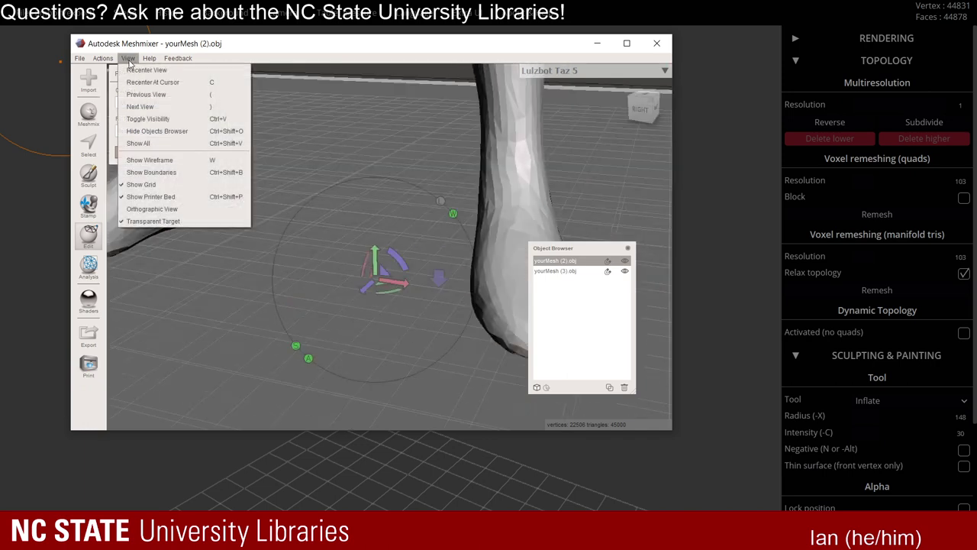
pyautogui.moveTo(104, 58)
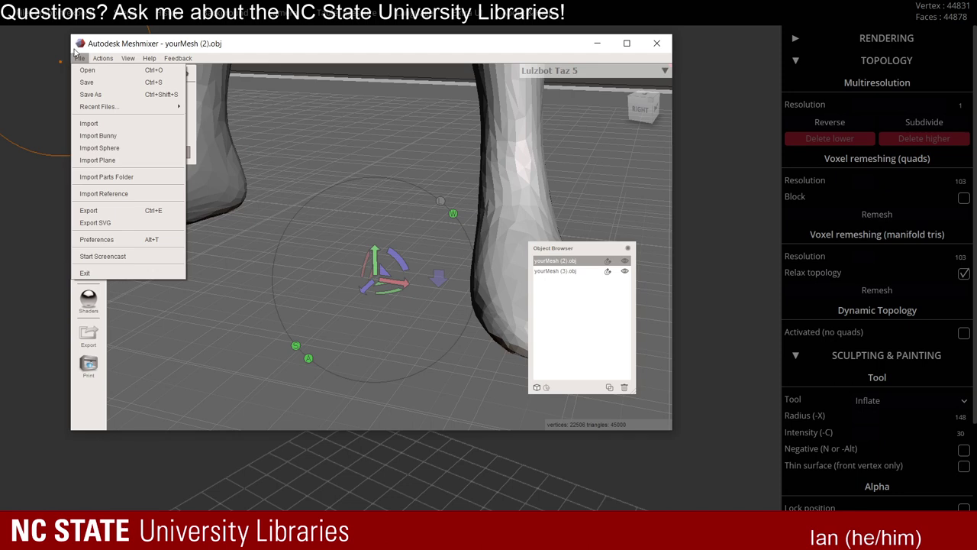
pyautogui.click(80, 55)
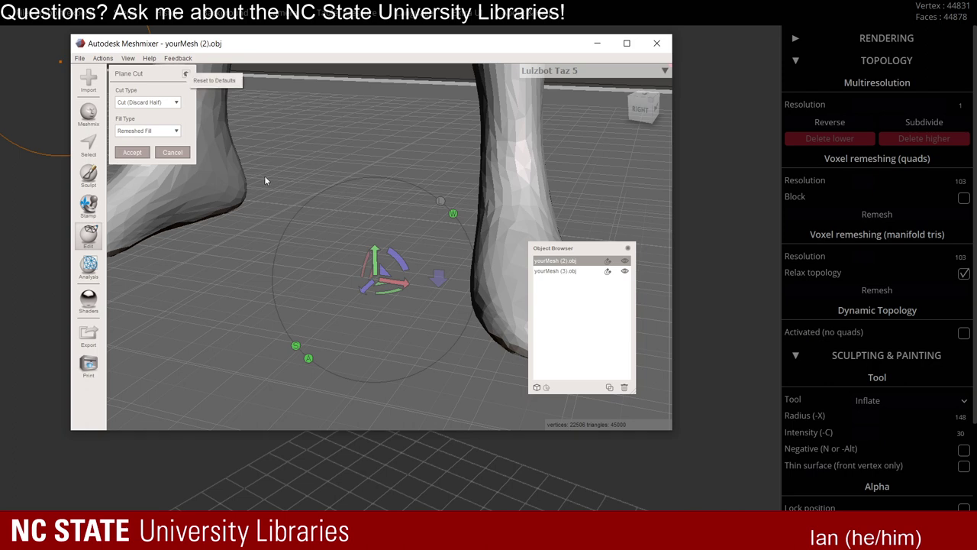
pyautogui.moveTo(302, 179); pyautogui.dragTo(341, 178)
pyautogui.moveTo(357, 179); pyautogui.dragTo(438, 174, button='right')
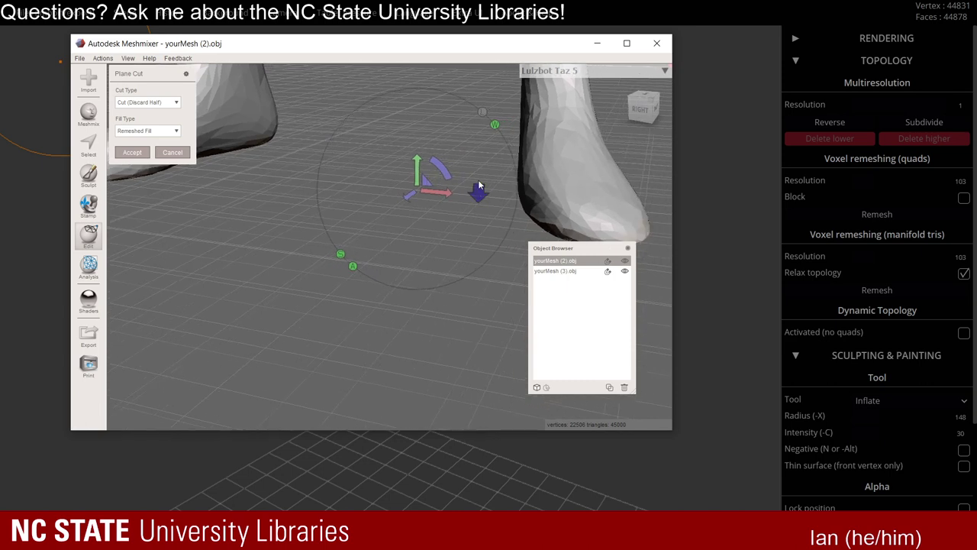
pyautogui.moveTo(420, 179); pyautogui.dragTo(422, 125)
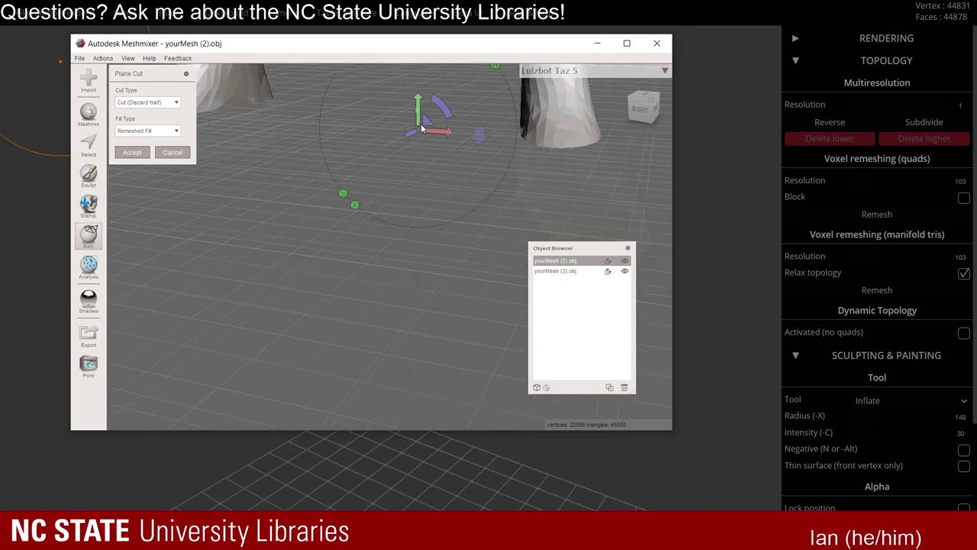
pyautogui.moveTo(423, 128); pyautogui.dragTo(395, 193, button='right')
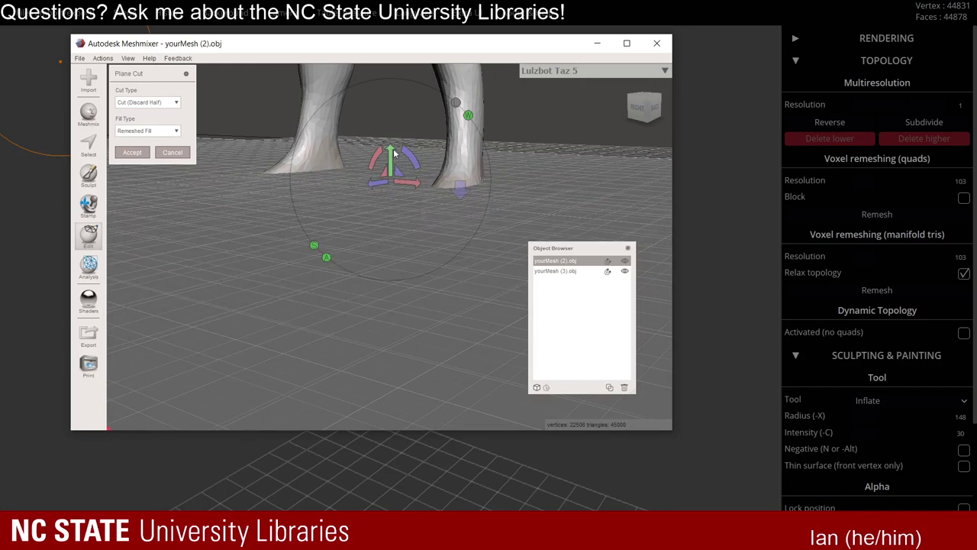
# Try the cutting plane at waist and chest height on the goblin and cancel the Plane Cut.
pyautogui.click(102, 58)
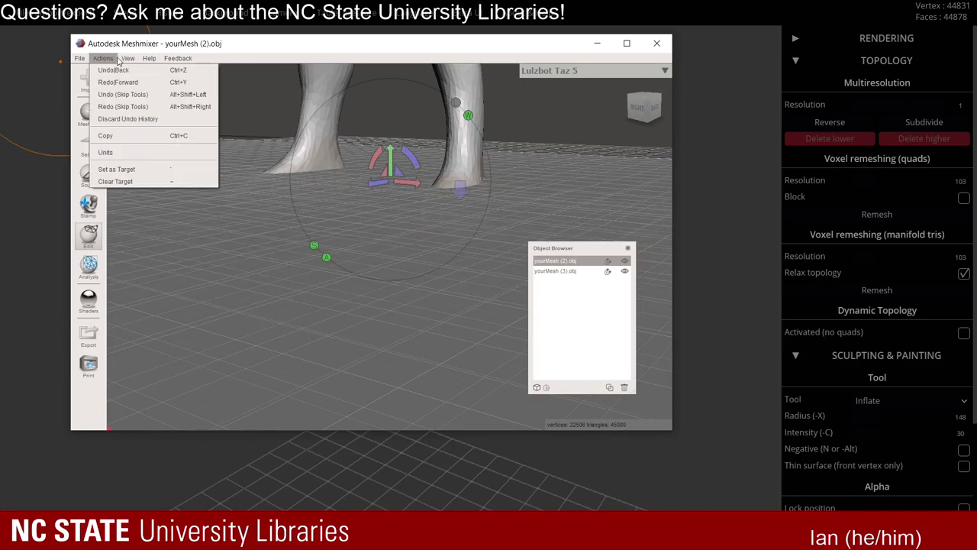
pyautogui.moveTo(127, 59)
pyautogui.click(289, 184)
pyautogui.moveTo(263, 200); pyautogui.dragTo(284, 213, button='right')
pyautogui.scroll(-1, 294, 181)
pyautogui.moveTo(294, 181); pyautogui.dragTo(306, 346, button='middle')
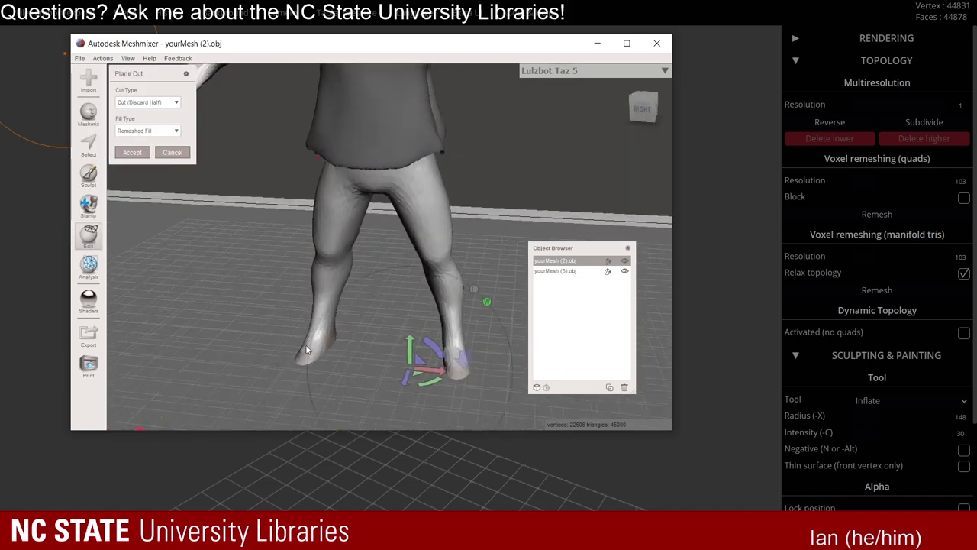
pyautogui.scroll(-1, 306, 346)
pyautogui.click(376, 180)
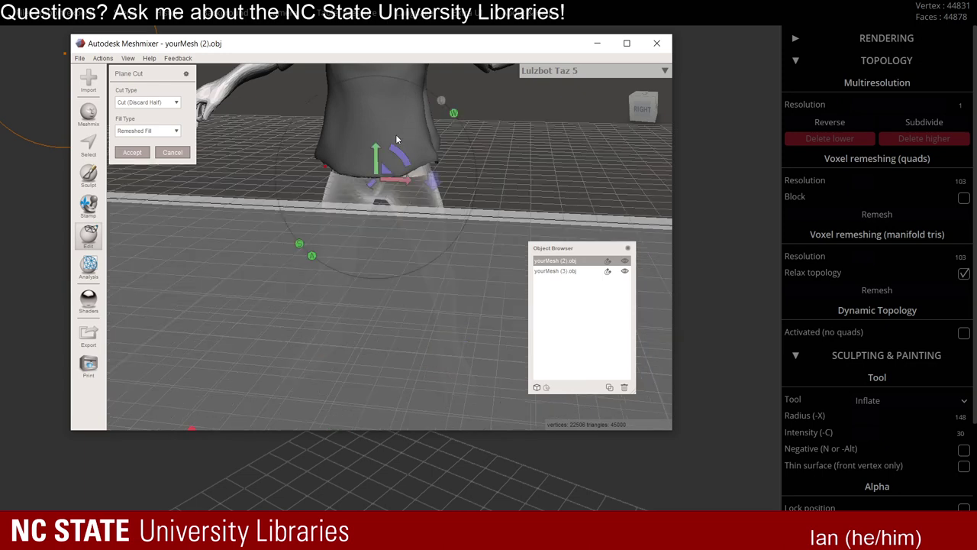
pyautogui.moveTo(397, 116); pyautogui.dragTo(363, 119)
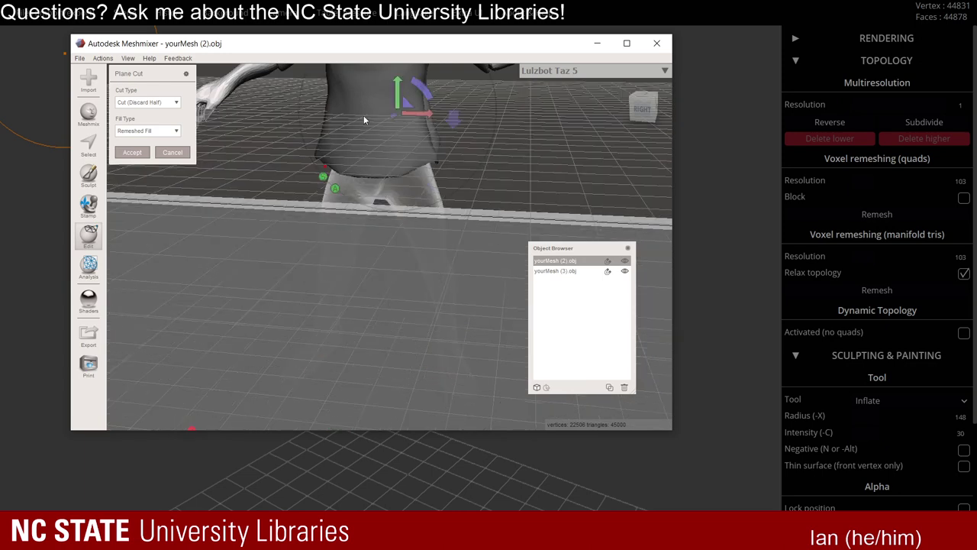
pyautogui.click(173, 152)
# Select the body and shirt meshes together and scale them to an X dimension of 145 mm with Units/Dimensions.
pyautogui.scroll(-2, 352, 246)
pyautogui.keyDown('shift'); pyautogui.click(401, 178); pyautogui.keyUp('shift')
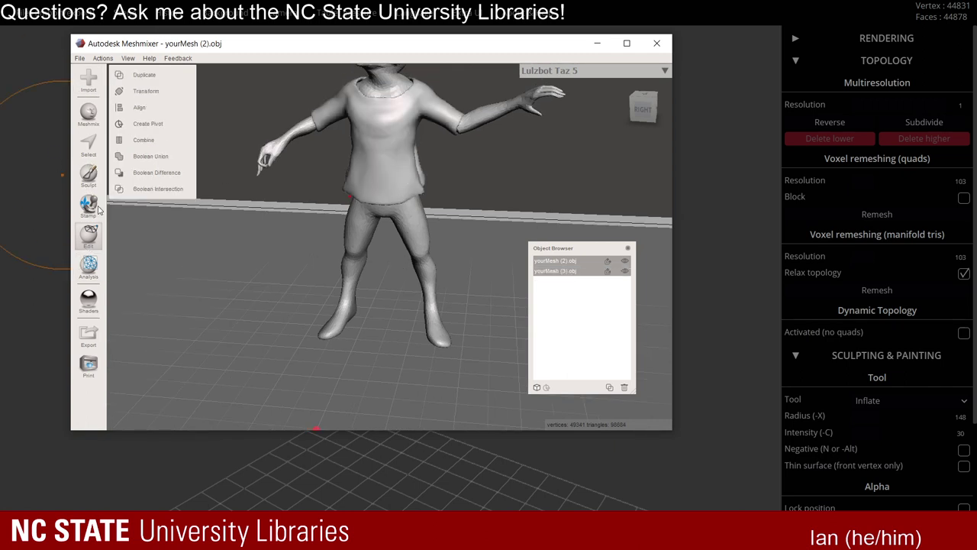
pyautogui.click(89, 264)
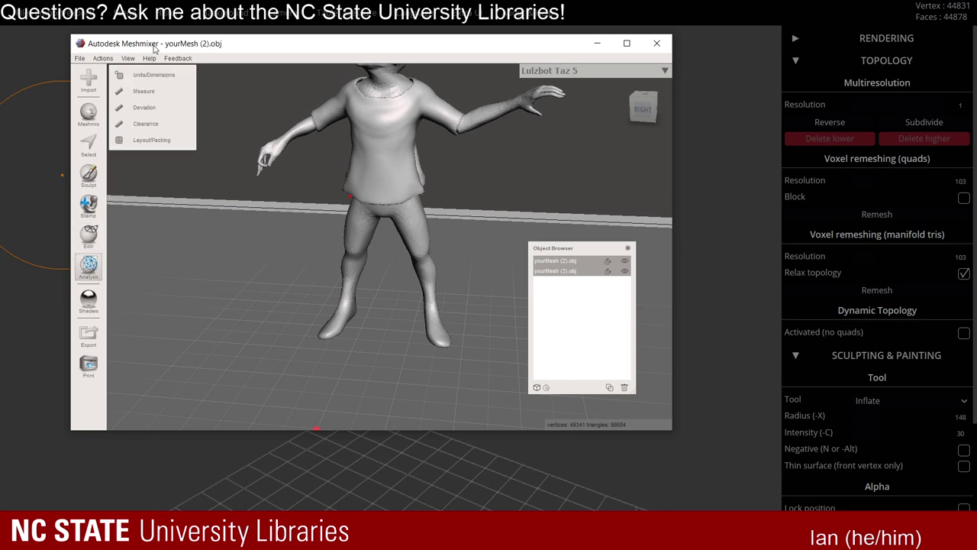
pyautogui.click(155, 76)
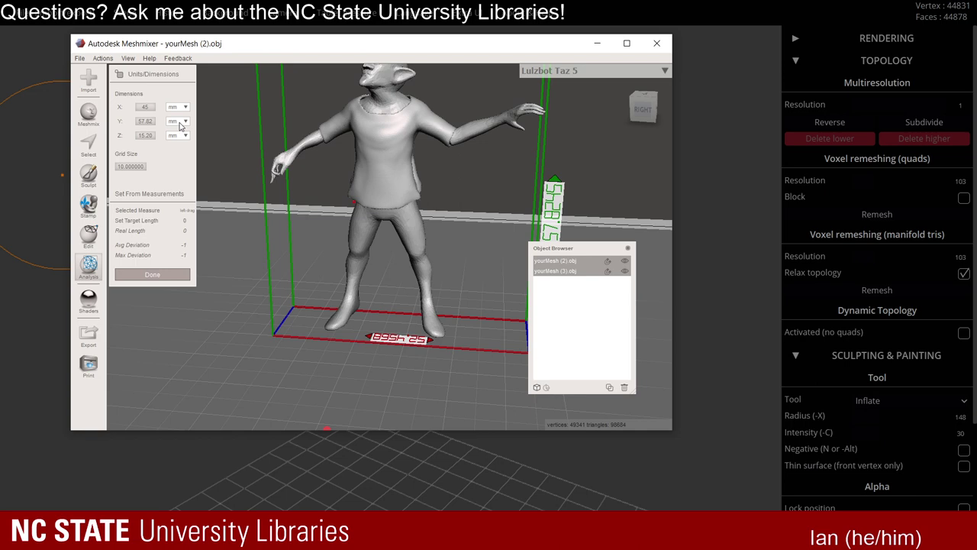
pyautogui.press('Return')
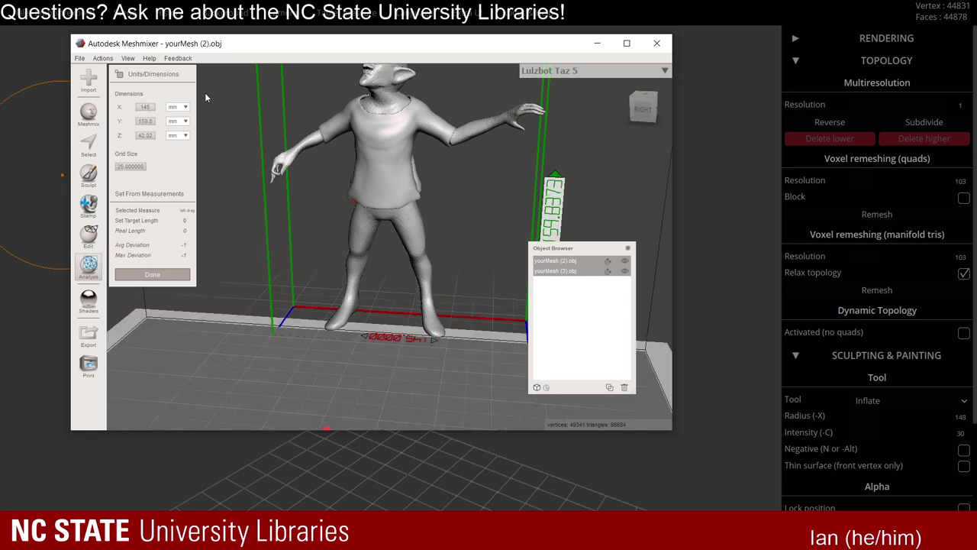
pyautogui.moveTo(205, 92); pyautogui.dragTo(200, 186, button='right')
pyautogui.click(181, 275)
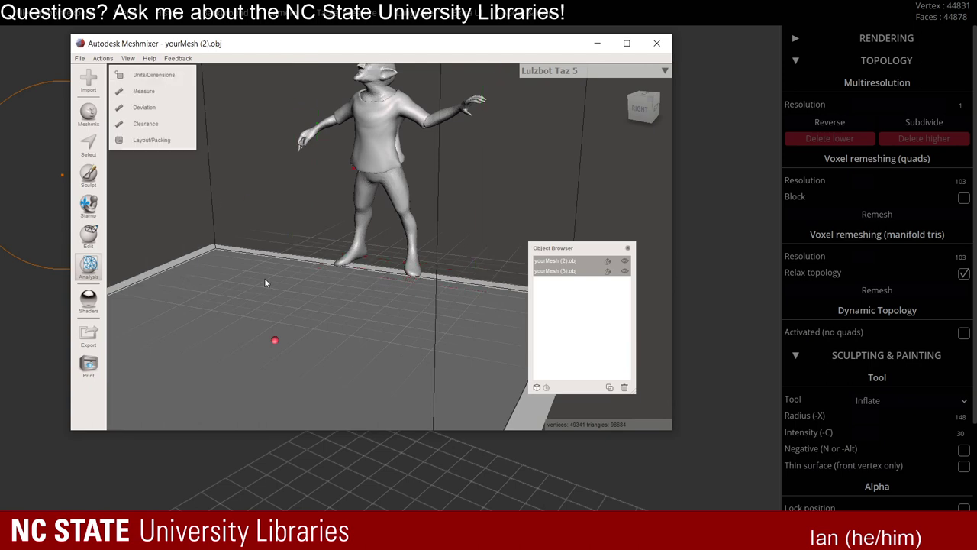
# Start a Plane Cut on the body mesh alone and lower the cutting plane from the waist to the feet.
pyautogui.moveTo(265, 283); pyautogui.dragTo(354, 252, button='right')
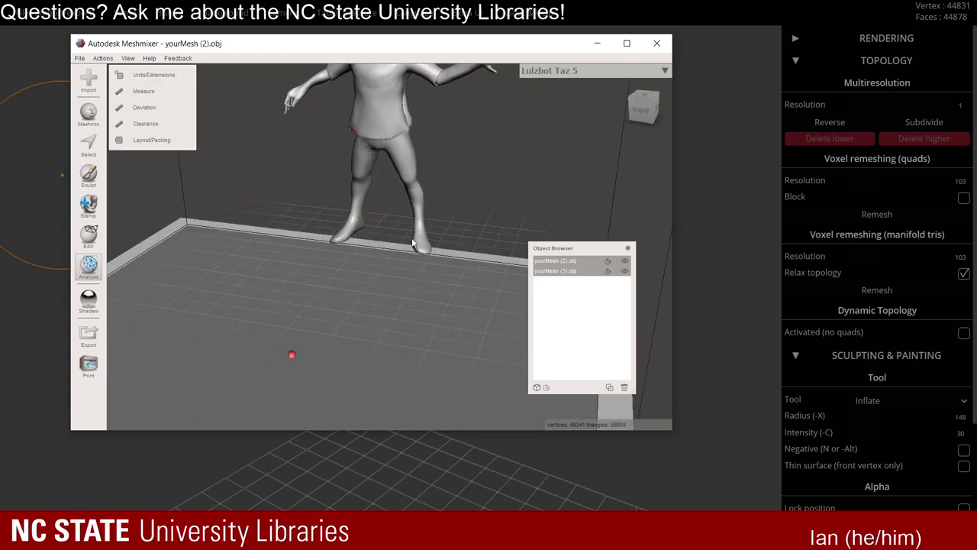
pyautogui.moveTo(412, 243); pyautogui.dragTo(321, 175, button='right')
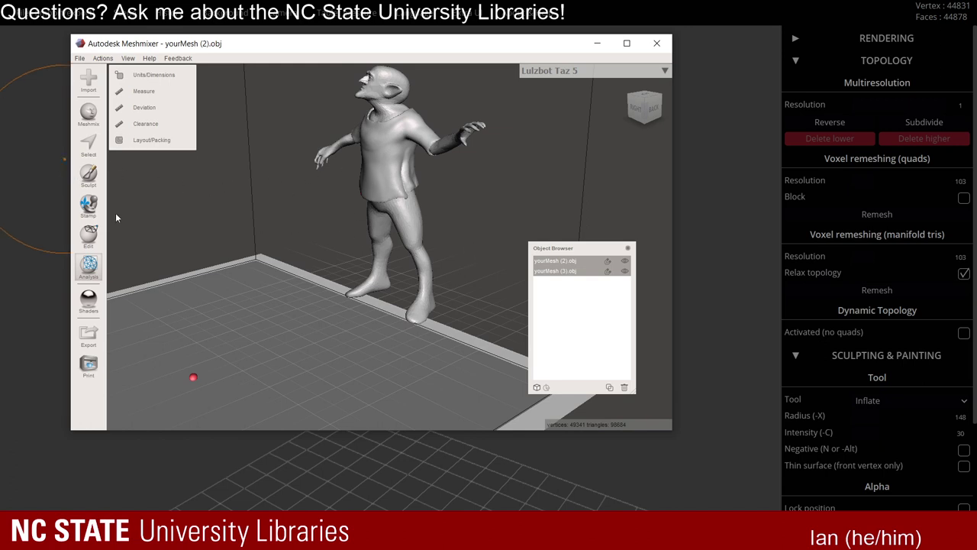
pyautogui.click(90, 147)
pyautogui.click(405, 213)
pyautogui.keyDown('shift'); pyautogui.click(391, 174); pyautogui.keyUp('shift')
pyautogui.moveTo(267, 213); pyautogui.dragTo(324, 214, button='right')
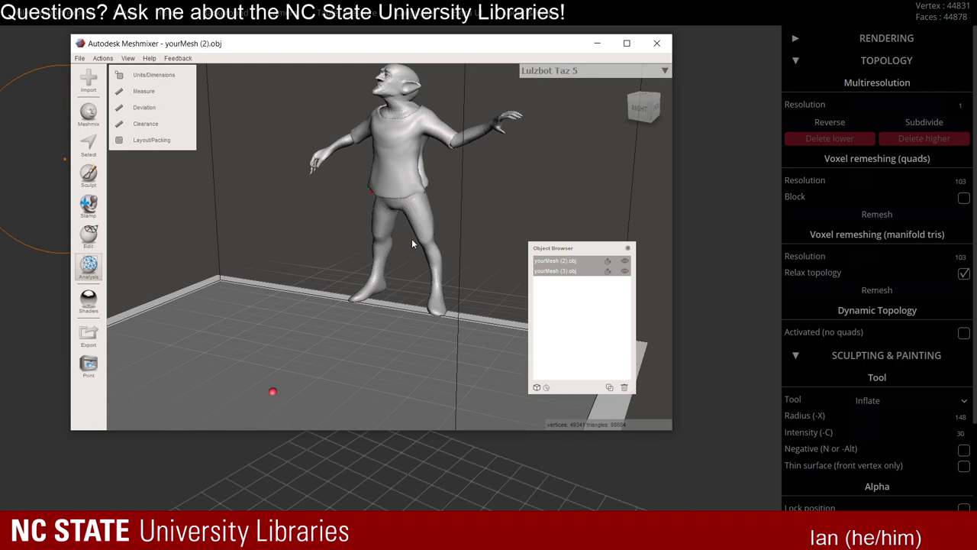
pyautogui.click(385, 228)
pyautogui.moveTo(89, 268)
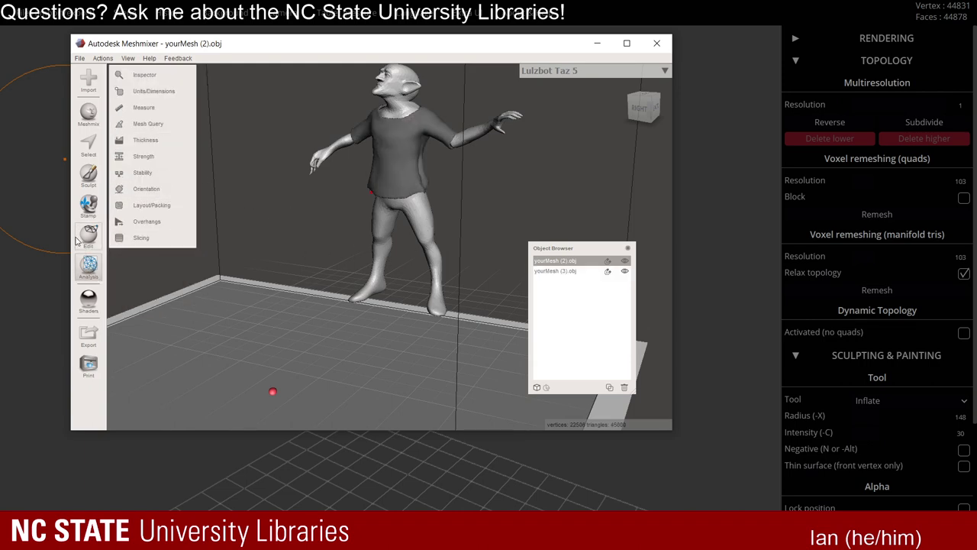
pyautogui.moveTo(90, 235)
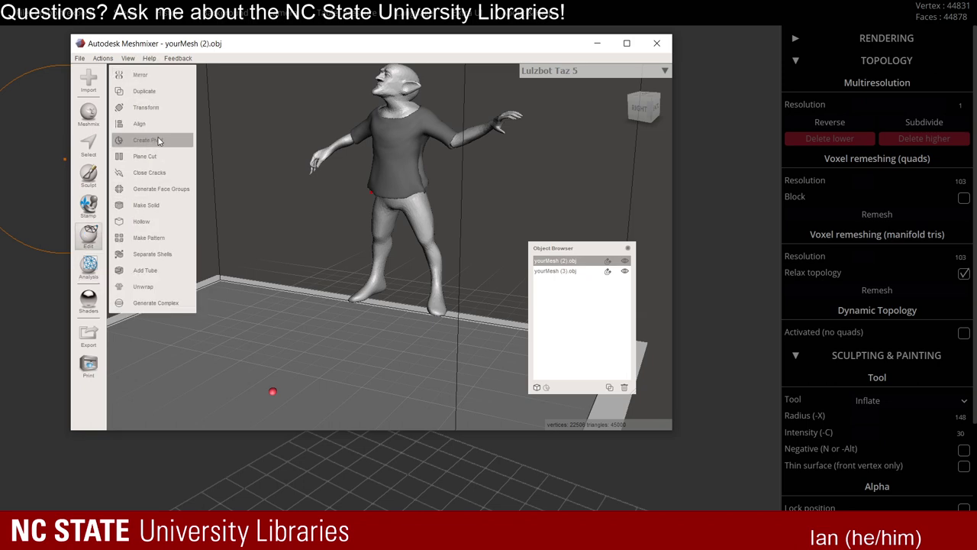
pyautogui.click(166, 158)
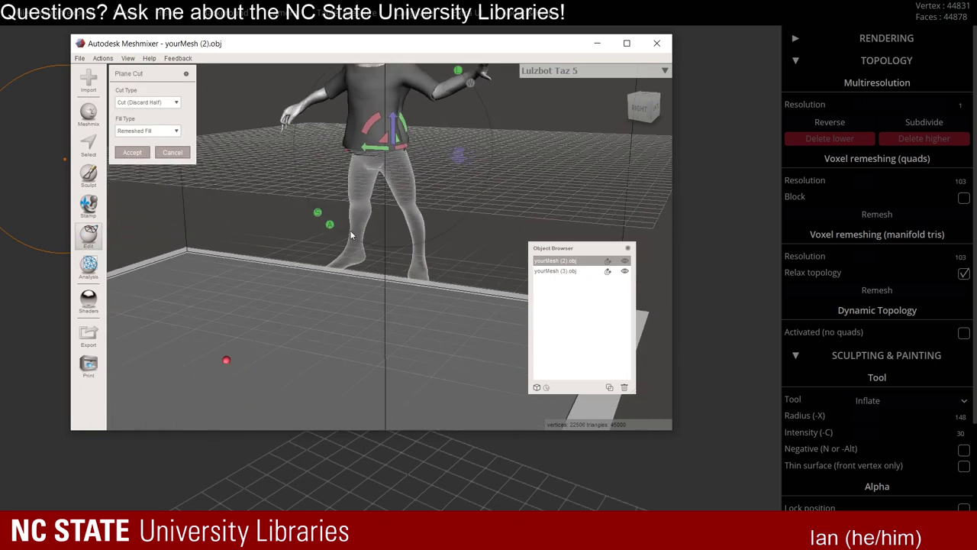
pyautogui.moveTo(394, 103); pyautogui.dragTo(391, 266)
pyautogui.scroll(10, 397, 284)
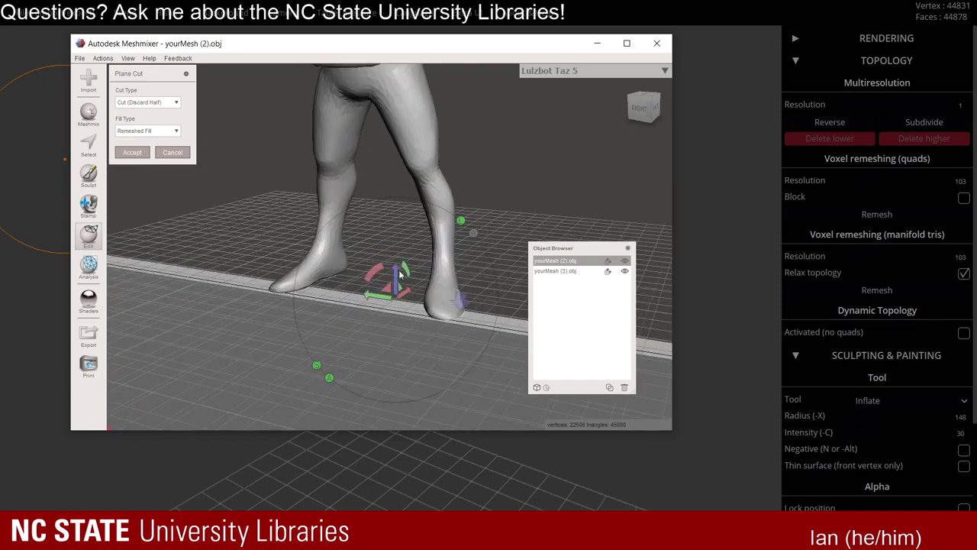
# Raise the cutting plane from the soles so it passes horizontally through both ankles.
pyautogui.moveTo(411, 296); pyautogui.dragTo(406, 304, button='right')
pyautogui.scroll(-5, 405, 305)
pyautogui.moveTo(406, 311); pyautogui.dragTo(407, 284, button='middle')
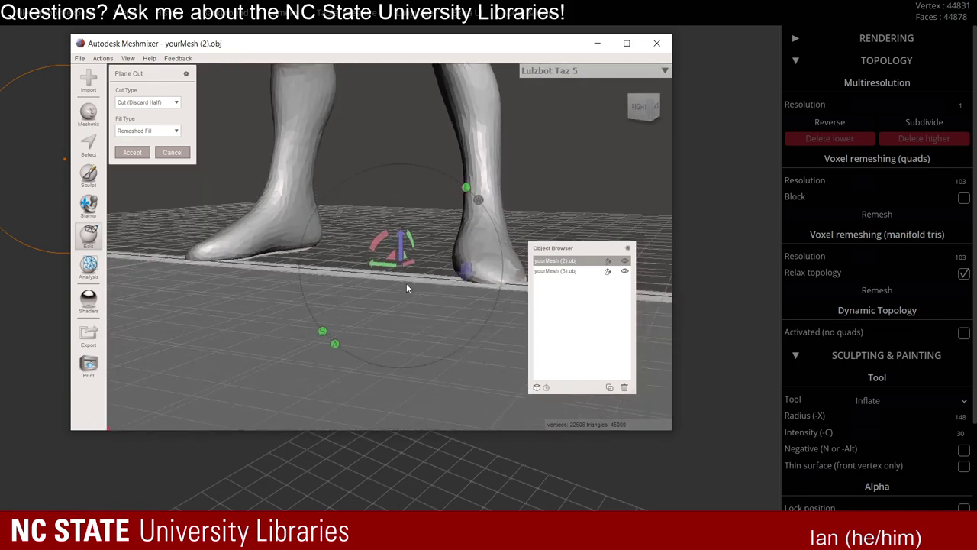
pyautogui.scroll(3, 407, 281)
pyautogui.moveTo(406, 252); pyautogui.dragTo(410, 211)
pyautogui.click(406, 241)
pyautogui.scroll(-2, 365, 185)
pyautogui.moveTo(370, 100); pyautogui.dragTo(376, 183, button='middle')
pyautogui.scroll(-1, 367, 191)
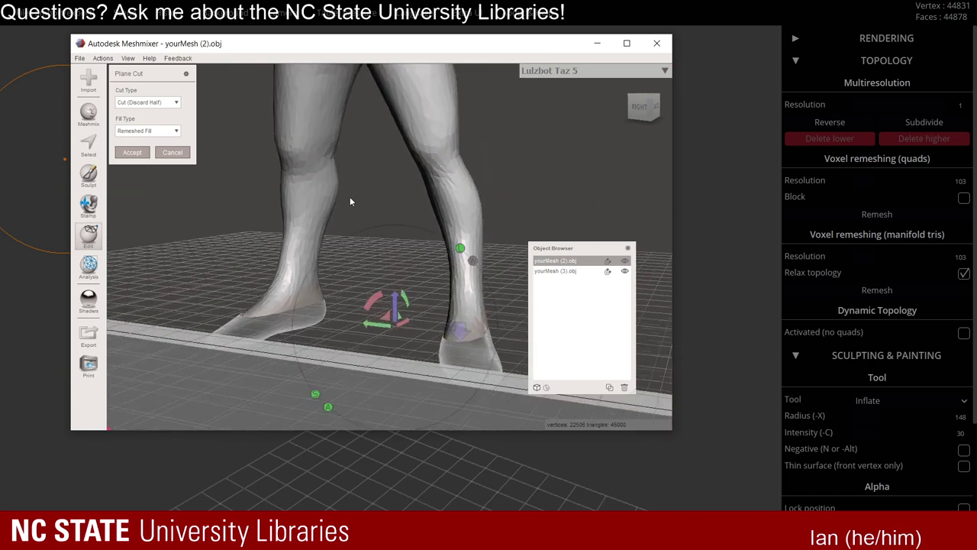
# Try drawing new diagonal cutting planes across the goblin's knee and foot, and undo both.
pyautogui.click(147, 103)
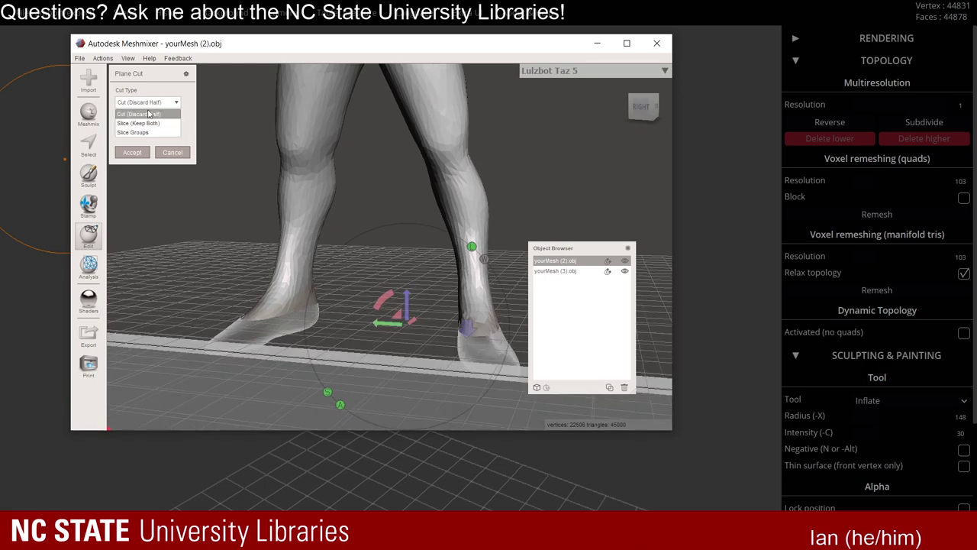
pyautogui.moveTo(307, 190); pyautogui.dragTo(331, 225)
pyautogui.scroll(1, 352, 235)
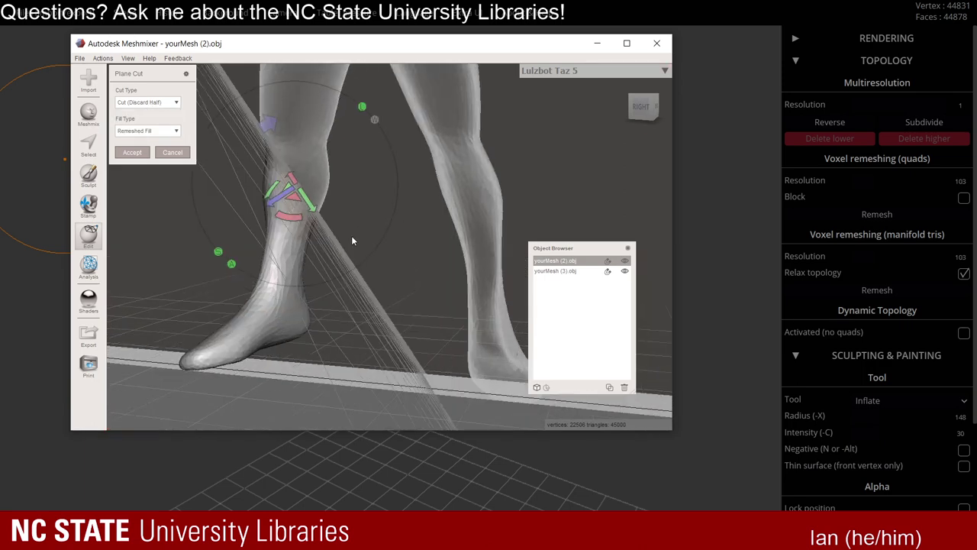
pyautogui.scroll(-2, 357, 309)
pyautogui.moveTo(284, 306); pyautogui.dragTo(301, 317)
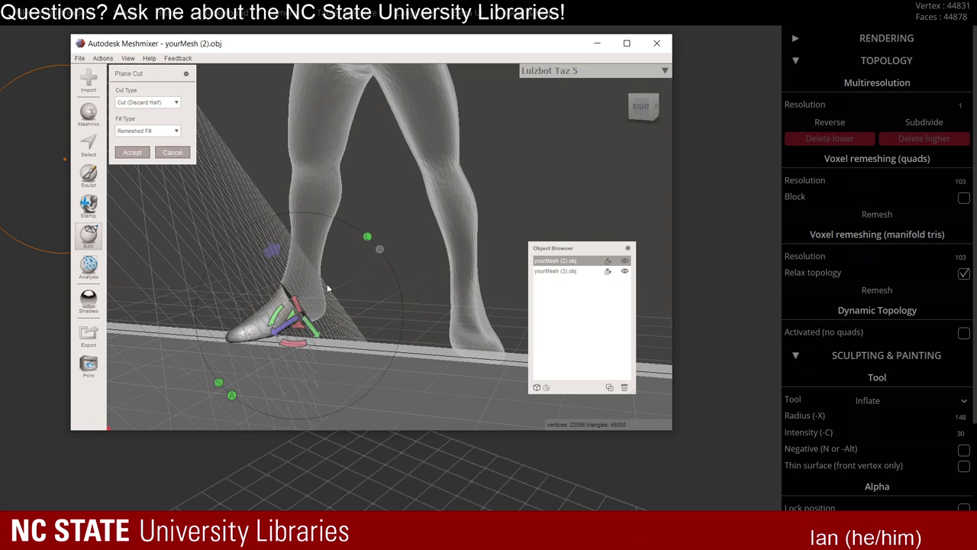
pyautogui.hotkey('ctrl', 'z')
pyautogui.hotkey('ctrl', 'z')
# Accept the ankle-height plane cut with remeshed fill and examine the flat ends of both legs.
pyautogui.moveTo(337, 296); pyautogui.dragTo(349, 253, button='right')
pyautogui.scroll(3, 332, 289)
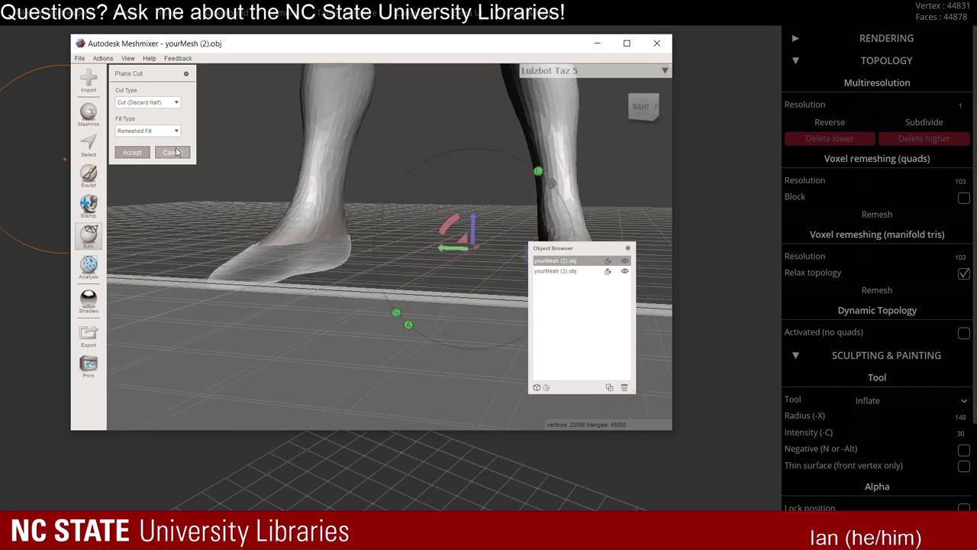
pyautogui.click(131, 152)
pyautogui.scroll(3, 378, 263)
pyautogui.moveTo(378, 263); pyautogui.dragTo(523, 262, button='right')
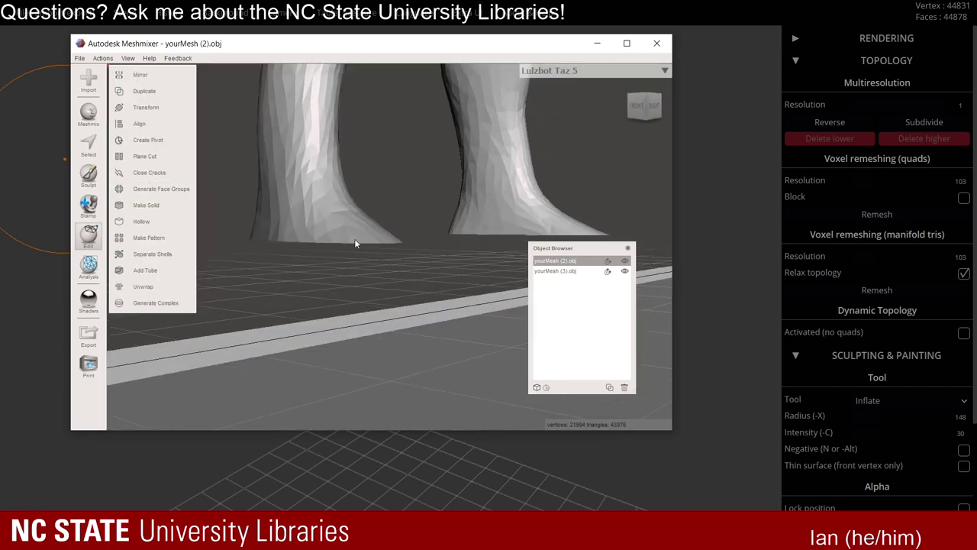
pyautogui.scroll(5, 407, 279)
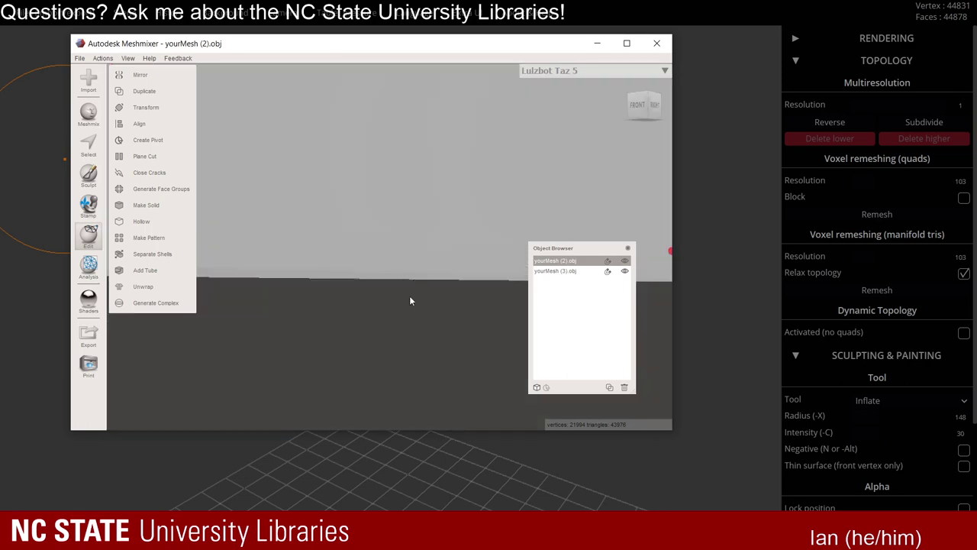
# Check the cut legs up close from other angles and undo the accepted plane cut.
pyautogui.moveTo(448, 248); pyautogui.dragTo(402, 228, button='right')
pyautogui.scroll(-4, 385, 255)
pyautogui.moveTo(402, 229); pyautogui.dragTo(425, 266, button='middle')
pyautogui.moveTo(425, 267); pyautogui.dragTo(444, 227, button='right')
pyautogui.hotkey('ctrl', 'z')
# Start a new plane cut on the body mesh and position the cutting plane across the chest.
pyautogui.scroll(-3, 439, 203)
pyautogui.moveTo(437, 201); pyautogui.dragTo(404, 289, button='middle')
pyautogui.scroll(-2, 417, 277)
pyautogui.scroll(-3, 417, 260)
pyautogui.moveTo(439, 374); pyautogui.dragTo(420, 119)
pyautogui.moveTo(390, 150); pyautogui.dragTo(384, 256, button='right')
pyautogui.scroll(5, 402, 246)
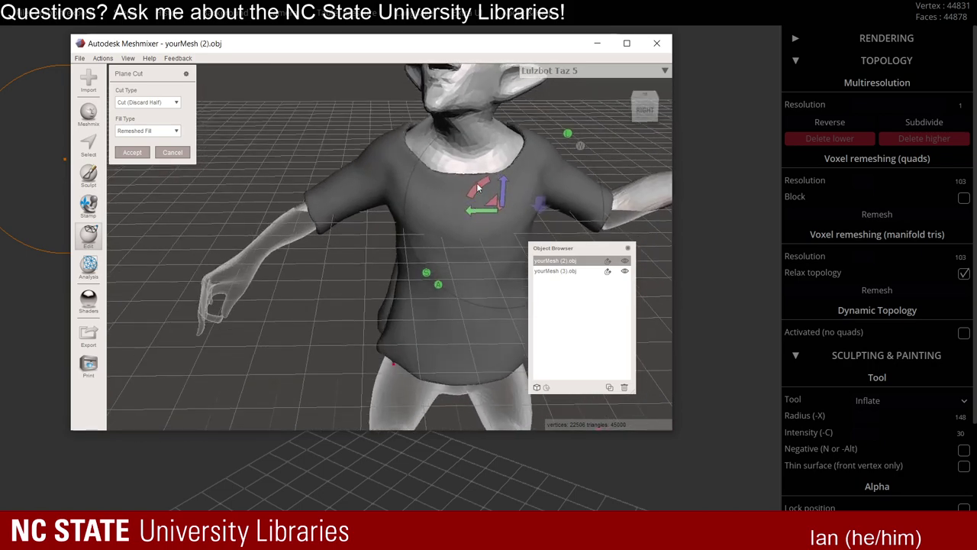
pyautogui.moveTo(477, 183); pyautogui.dragTo(469, 238)
pyautogui.moveTo(430, 212); pyautogui.dragTo(428, 212)
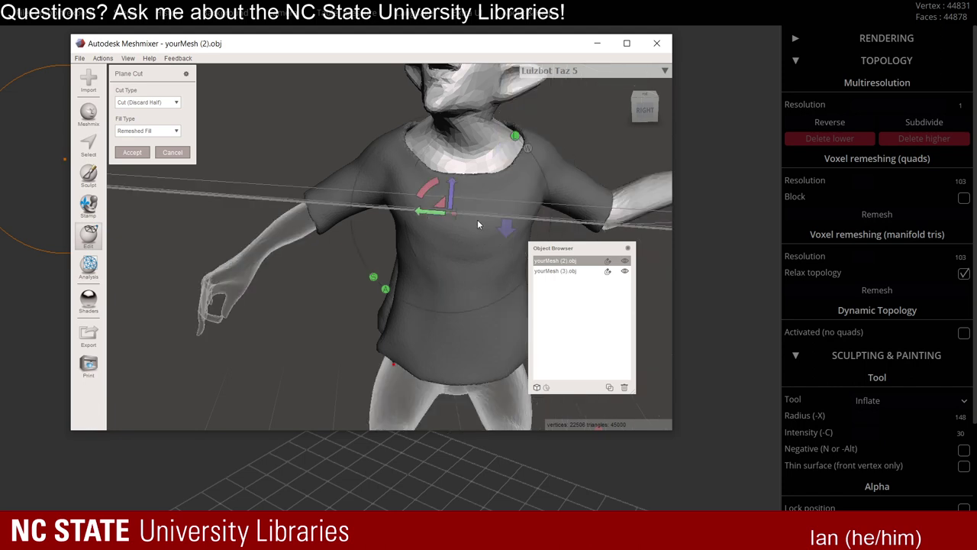
# Rotate the cutting plane upright and slide it from the torso's centre to the goblin's right armpit.
pyautogui.moveTo(374, 157)
pyautogui.mouseDown()
pyautogui.moveTo(381, 179)
pyautogui.moveTo(355, 171)
pyautogui.moveTo(436, 191)
pyautogui.moveTo(447, 174)
pyautogui.moveTo(439, 153)
pyautogui.moveTo(425, 152)
pyautogui.mouseUp()
pyautogui.moveTo(421, 161); pyautogui.dragTo(419, 210, button='middle')
pyautogui.scroll(-2, 419, 210)
pyautogui.moveTo(418, 210); pyautogui.dragTo(440, 233, button='right')
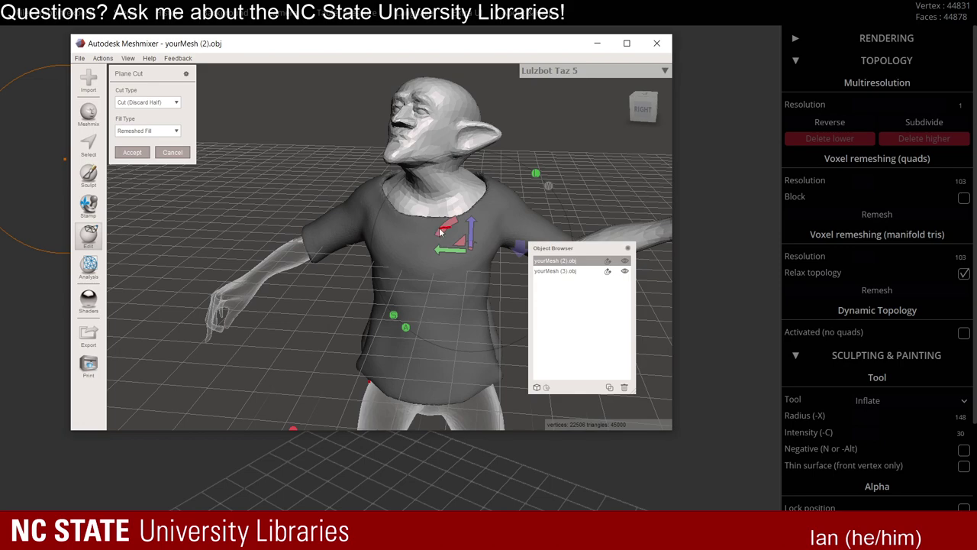
pyautogui.moveTo(450, 227); pyautogui.dragTo(424, 294)
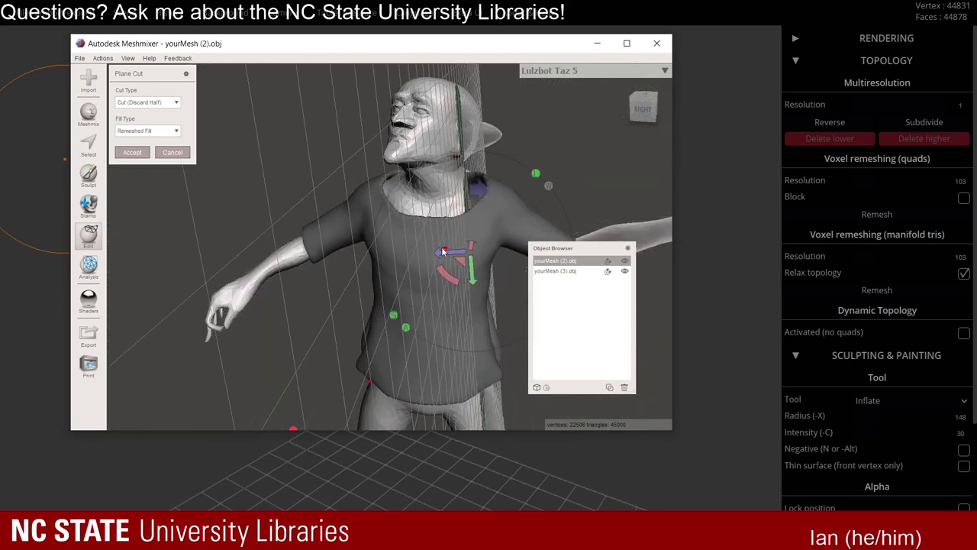
pyautogui.moveTo(442, 250); pyautogui.dragTo(340, 247)
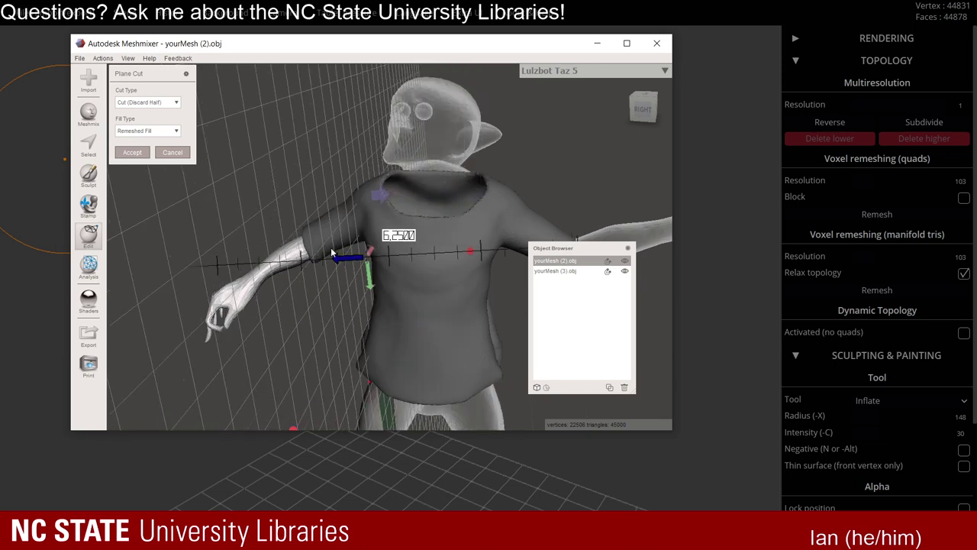
# Tilt the cutting plane slightly and slide it outward so it crosses the right upper arm inside the shirt sleeve.
pyautogui.moveTo(328, 260); pyautogui.dragTo(361, 262, button='right')
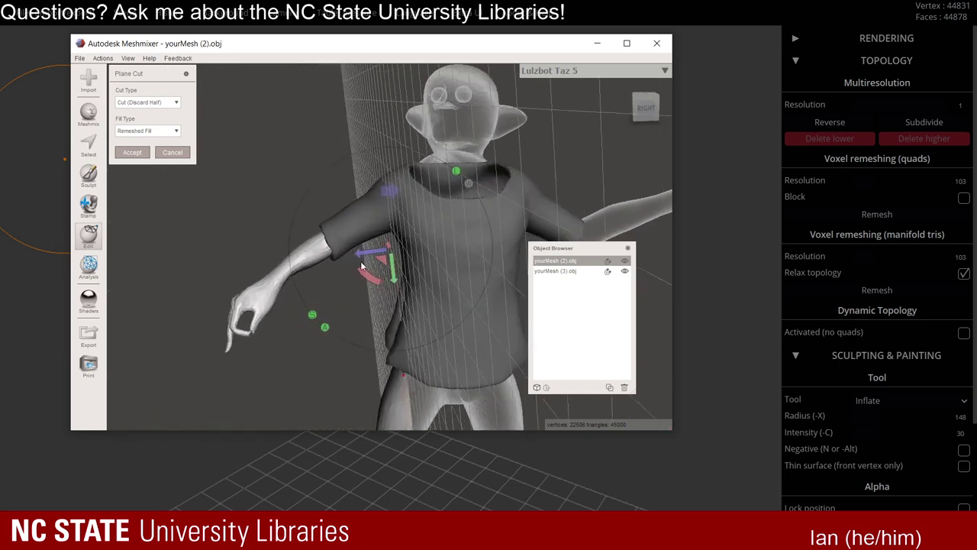
pyautogui.moveTo(368, 253); pyautogui.dragTo(351, 272)
pyautogui.moveTo(351, 272); pyautogui.dragTo(340, 255, button='right')
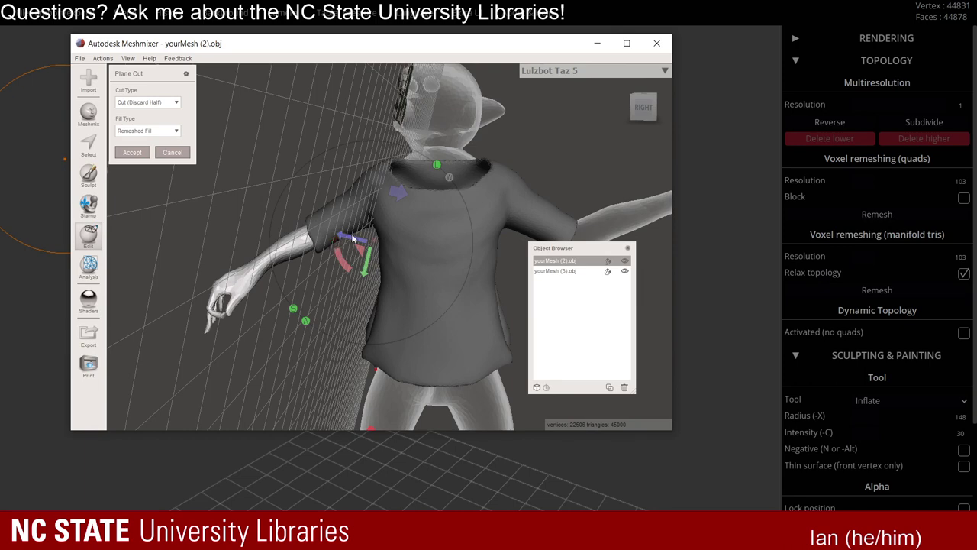
pyautogui.moveTo(345, 241)
pyautogui.mouseDown()
pyautogui.moveTo(333, 233)
pyautogui.moveTo(333, 242)
pyautogui.mouseUp()
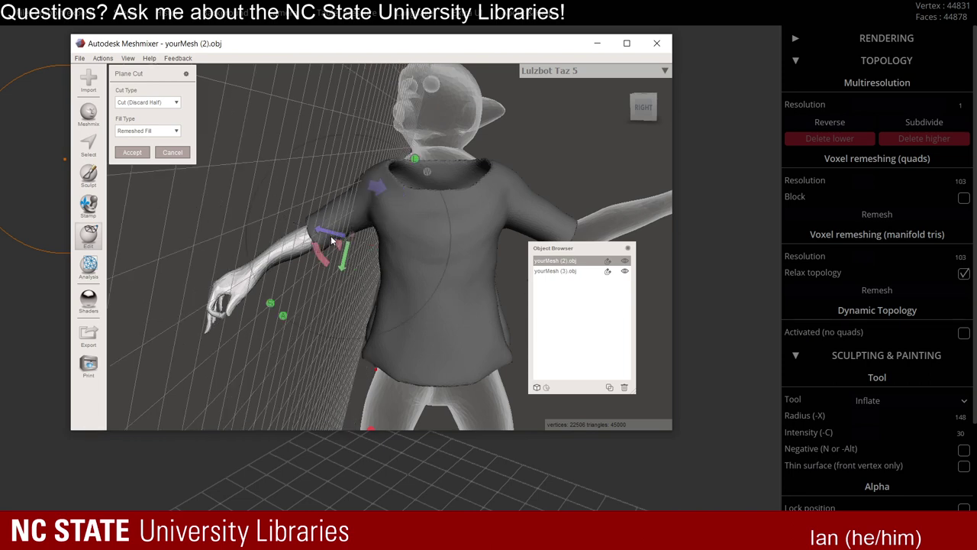
# Set the cut type to Slice Groups, accept the plane cut with Remeshed Fill and check the resulting face groups.
pyautogui.click(146, 103)
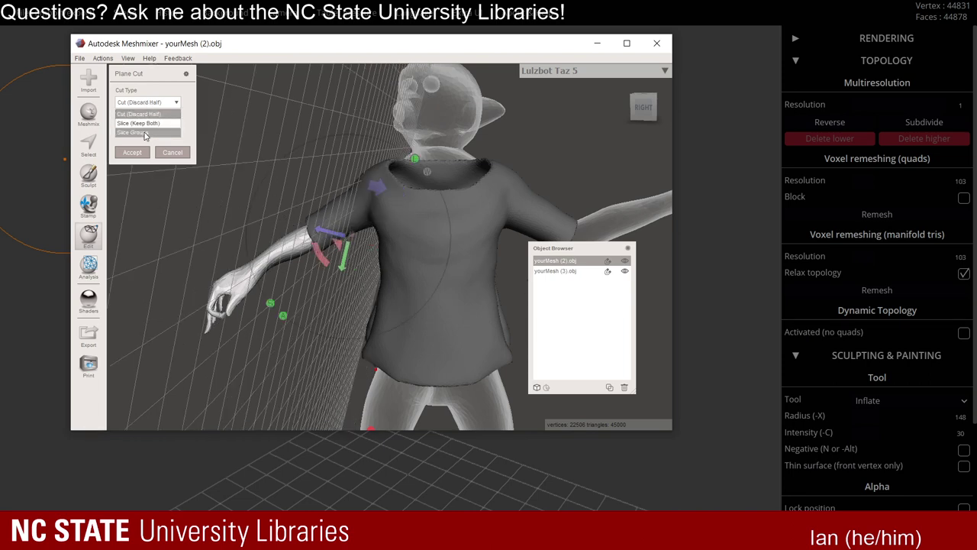
pyautogui.click(144, 132)
pyautogui.scroll(-2, 274, 195)
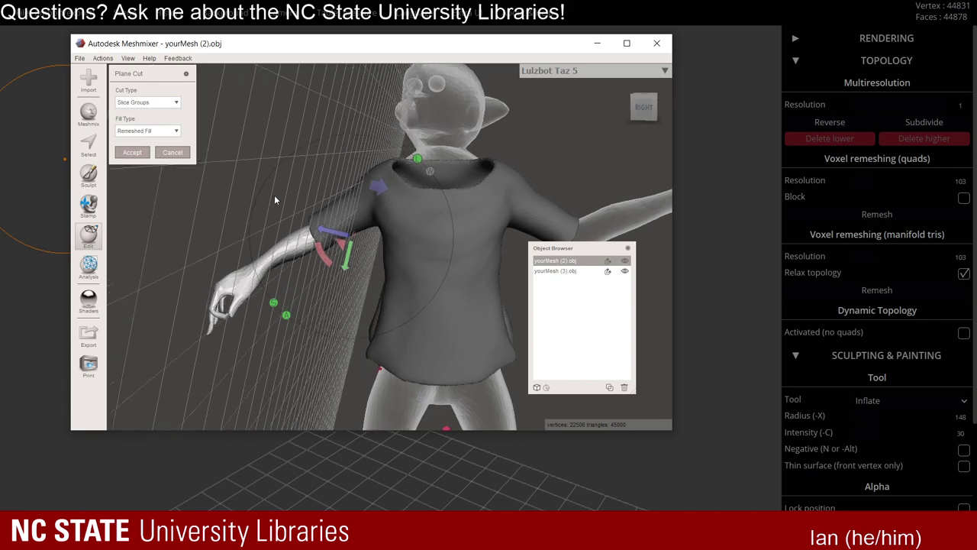
pyautogui.moveTo(274, 195); pyautogui.dragTo(355, 260, button='right')
pyautogui.scroll(-3, 286, 220)
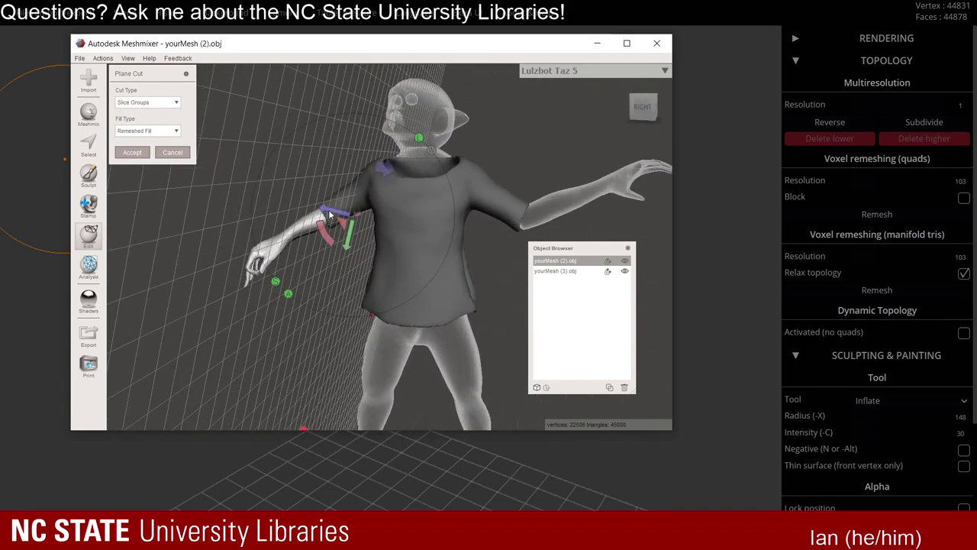
pyautogui.click(138, 154)
pyautogui.moveTo(397, 196); pyautogui.dragTo(461, 205, button='right')
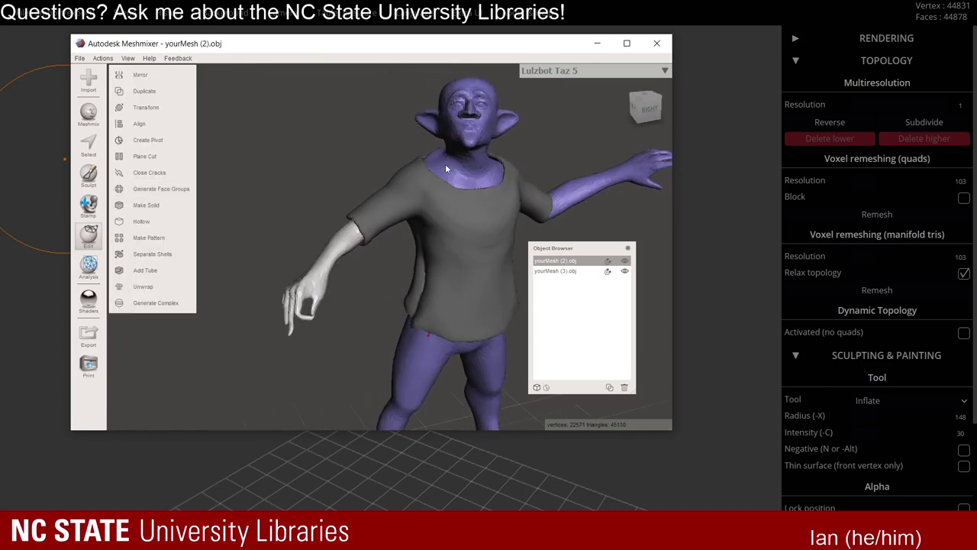
pyautogui.moveTo(417, 231); pyautogui.dragTo(386, 231, button='right')
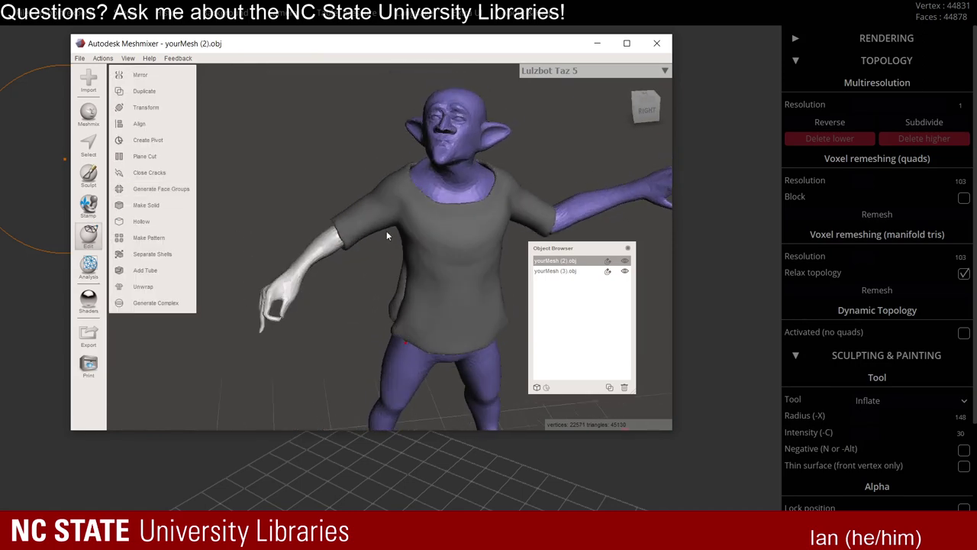
pyautogui.scroll(4, 386, 230)
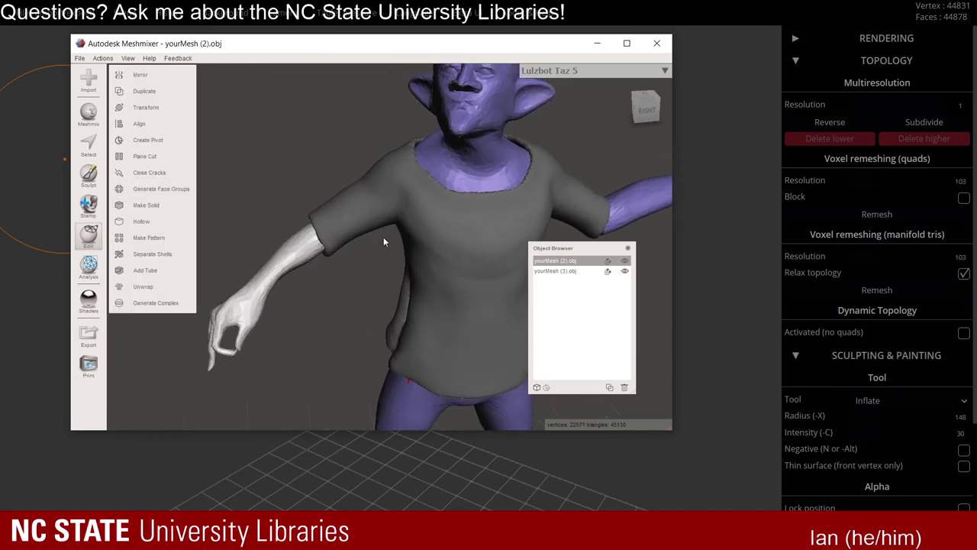
# Hide the shirt mesh and select the whole sliced right arm face group up to the cut.
pyautogui.click(625, 271)
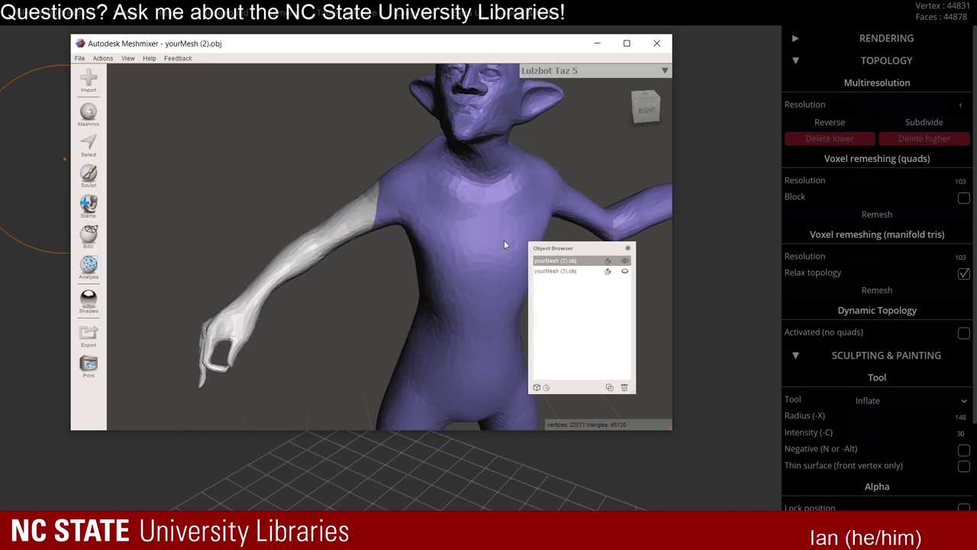
pyautogui.moveTo(504, 245); pyautogui.dragTo(402, 218, button='right')
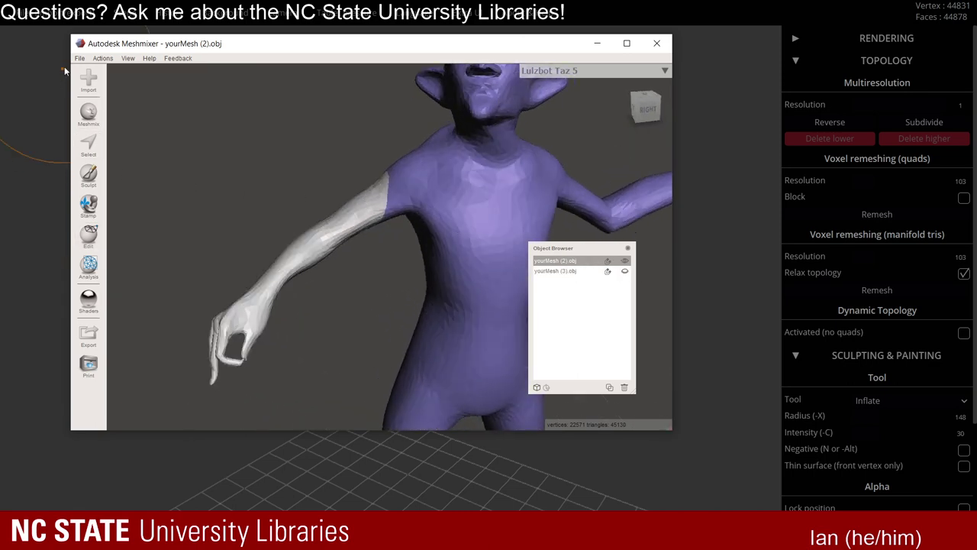
pyautogui.click(89, 147)
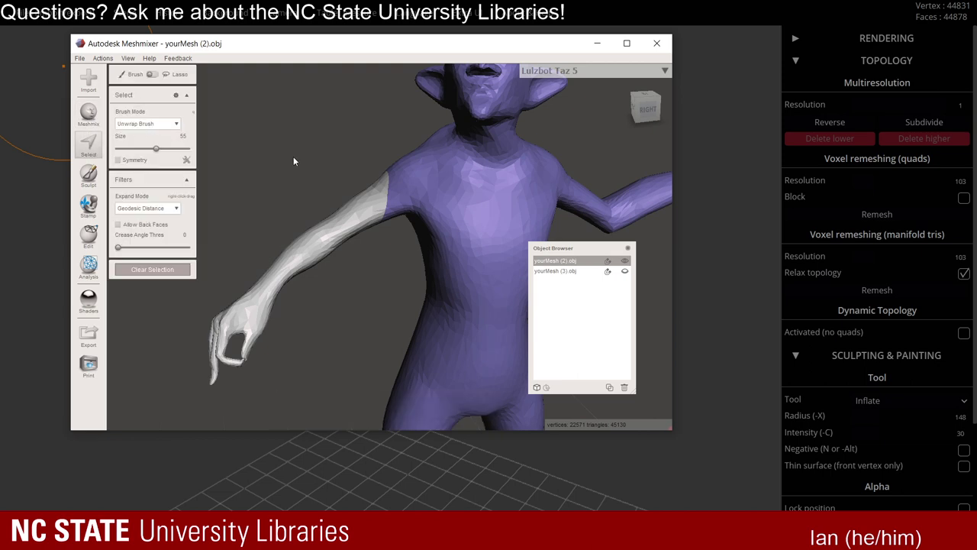
pyautogui.moveTo(293, 156); pyautogui.dragTo(284, 158, button='right')
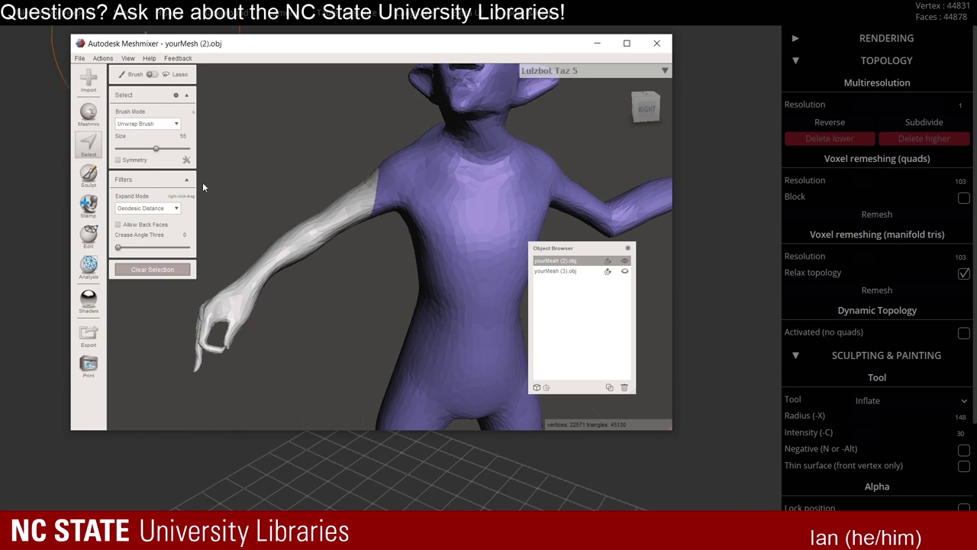
pyautogui.click(321, 219)
pyautogui.doubleClick(317, 225)
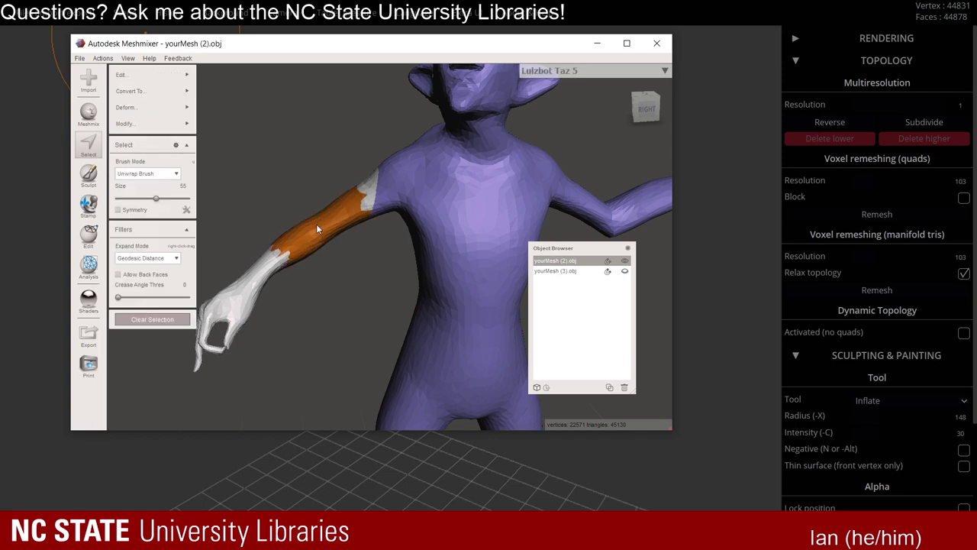
pyautogui.moveTo(318, 229); pyautogui.dragTo(362, 239, button='right')
pyautogui.moveTo(292, 155); pyautogui.dragTo(267, 142, button='right')
pyautogui.moveTo(139, 74)
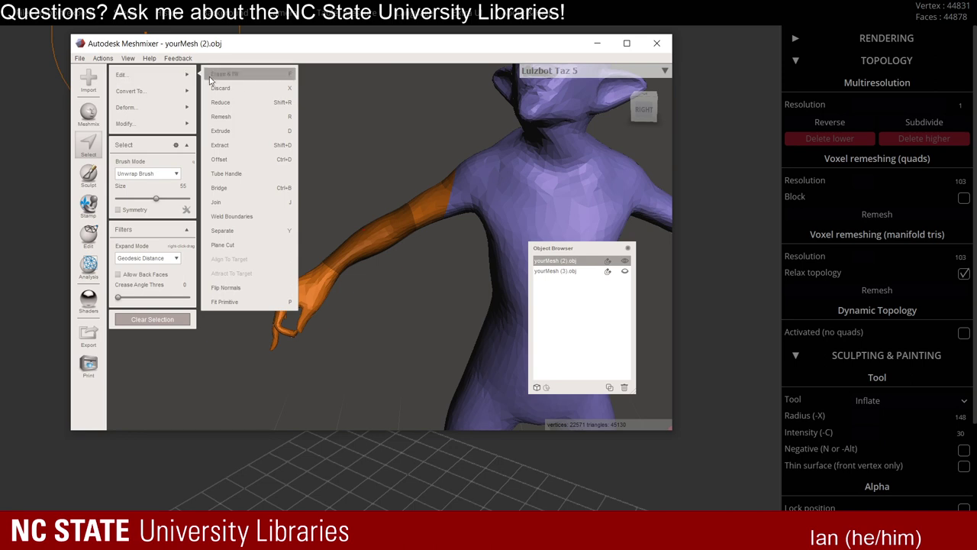
pyautogui.click(233, 144)
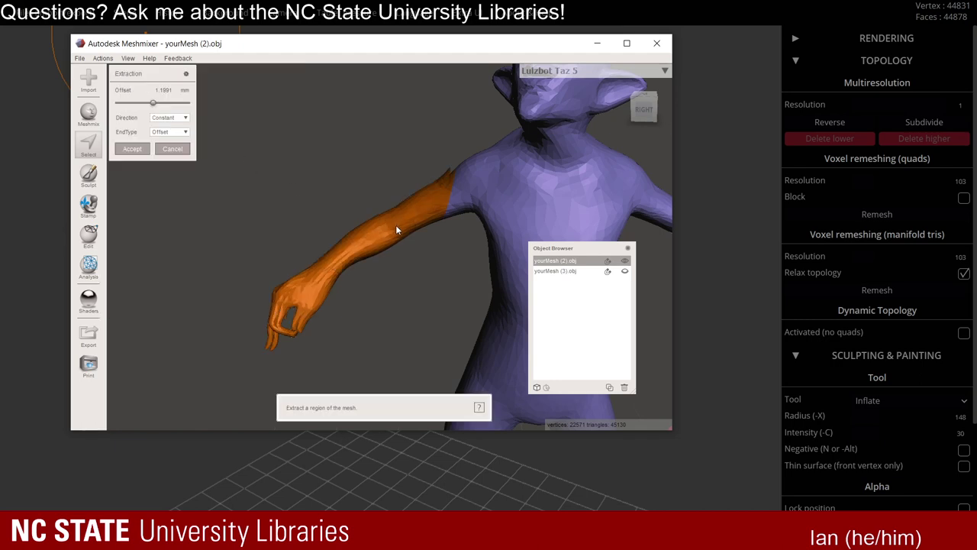
pyautogui.press('Escape')
# Separate the selected right arm from the body into its own object.
pyautogui.moveTo(178, 78)
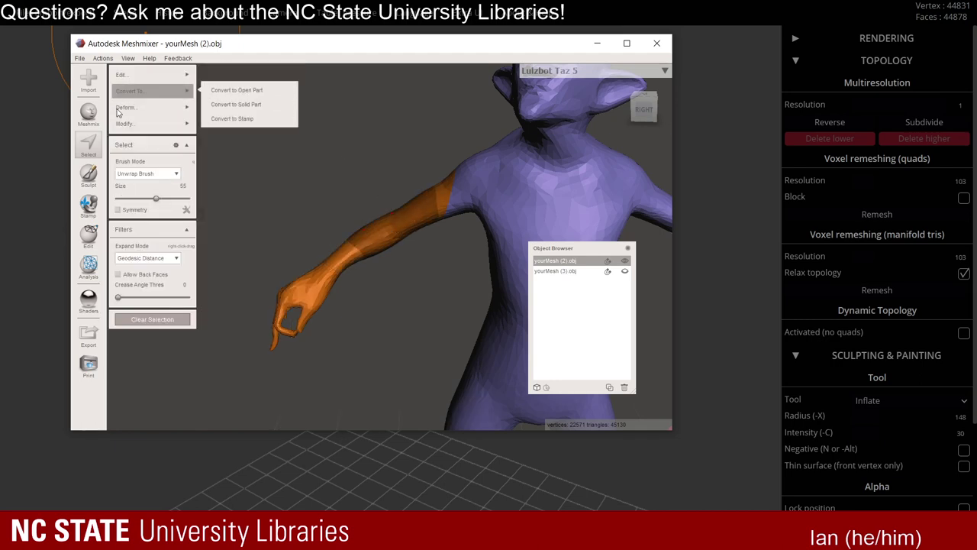
pyautogui.moveTo(175, 122)
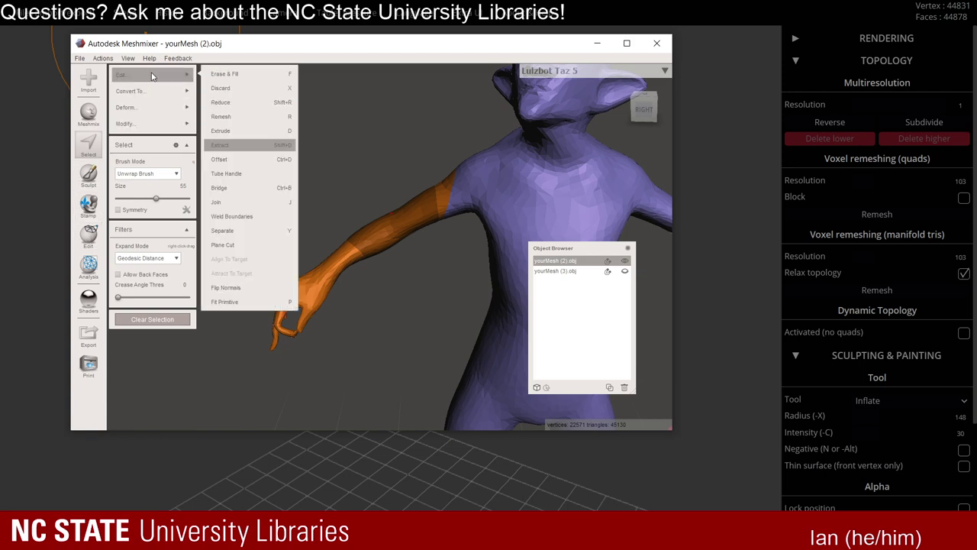
pyautogui.click(247, 232)
pyautogui.scroll(5, 422, 250)
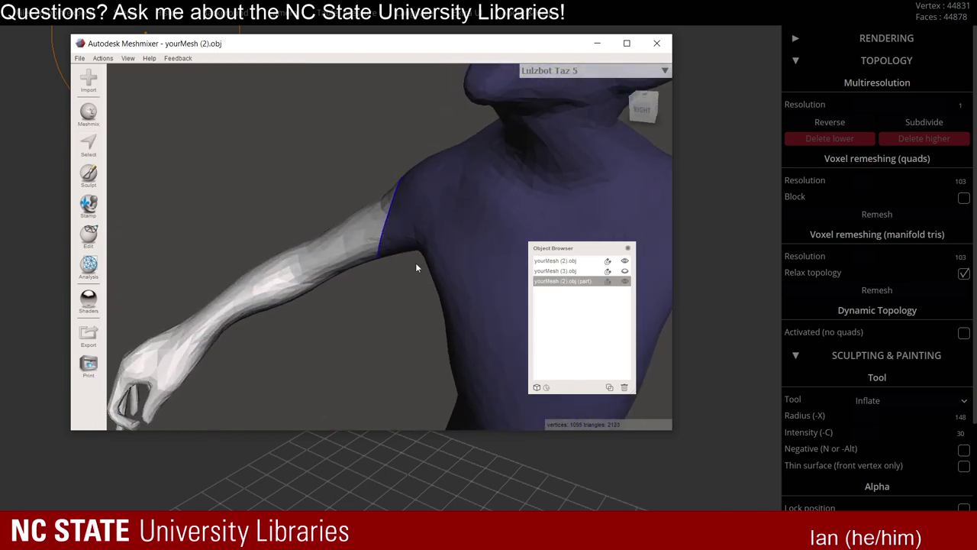
pyautogui.moveTo(416, 263); pyautogui.dragTo(321, 200, button='right')
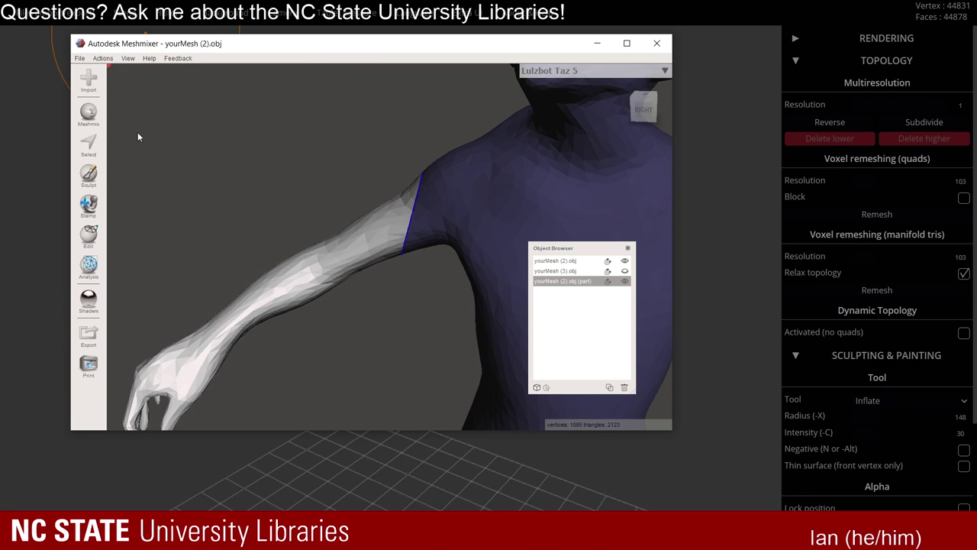
# Transform the separated arm by moving it outward, away from the shoulder, to expose the open cut.
pyautogui.click(90, 234)
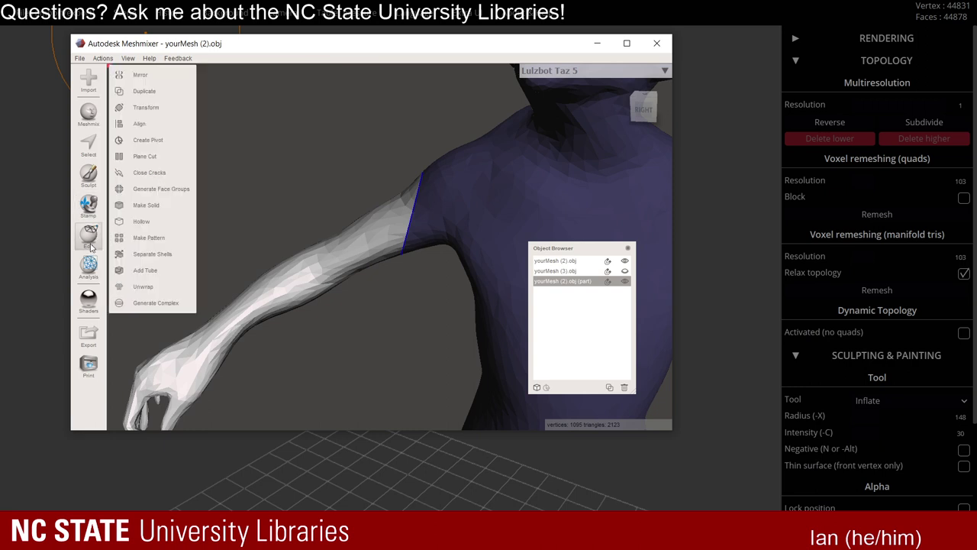
pyautogui.click(154, 110)
pyautogui.moveTo(305, 317); pyautogui.dragTo(266, 322)
pyautogui.moveTo(266, 323); pyautogui.dragTo(398, 221, button='right')
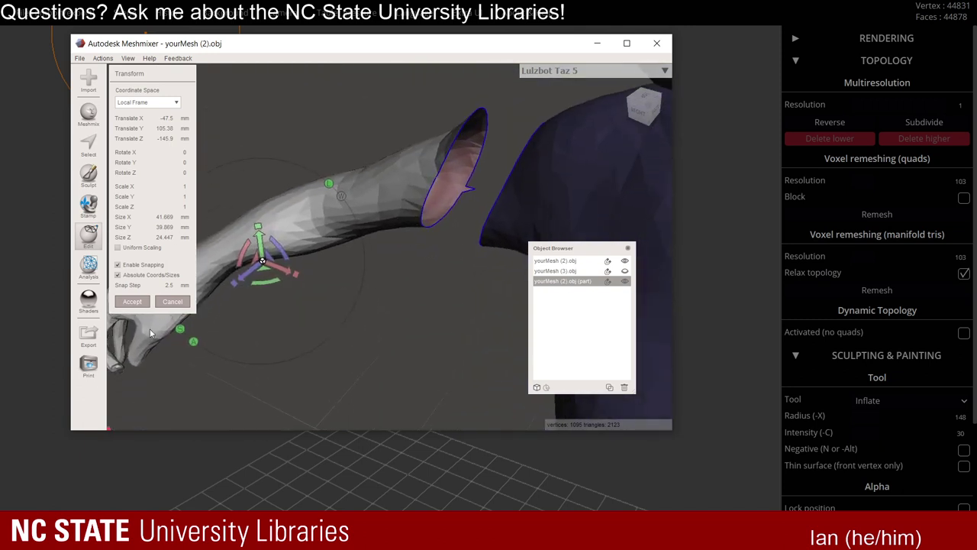
pyautogui.click(132, 302)
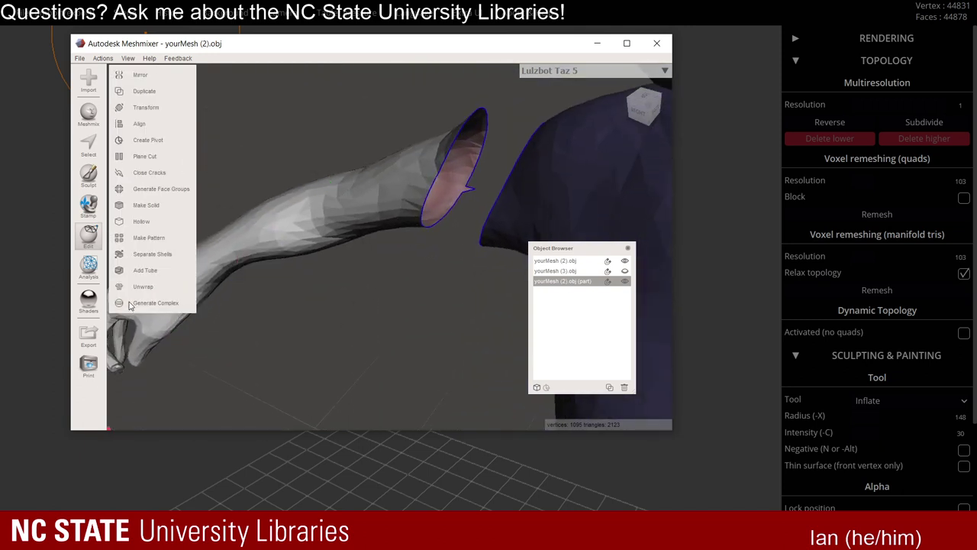
# Try closing the arm's open shoulder end in the Inspector with Flat Fill and Auto Repair All.
pyautogui.click(87, 265)
pyautogui.click(139, 74)
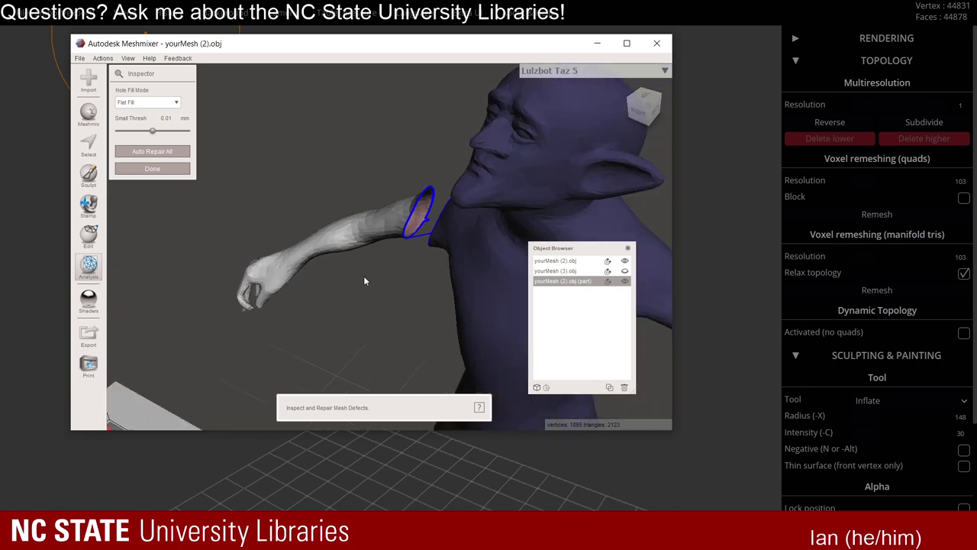
pyautogui.moveTo(365, 281); pyautogui.dragTo(386, 249, button='right')
pyautogui.scroll(5, 325, 244)
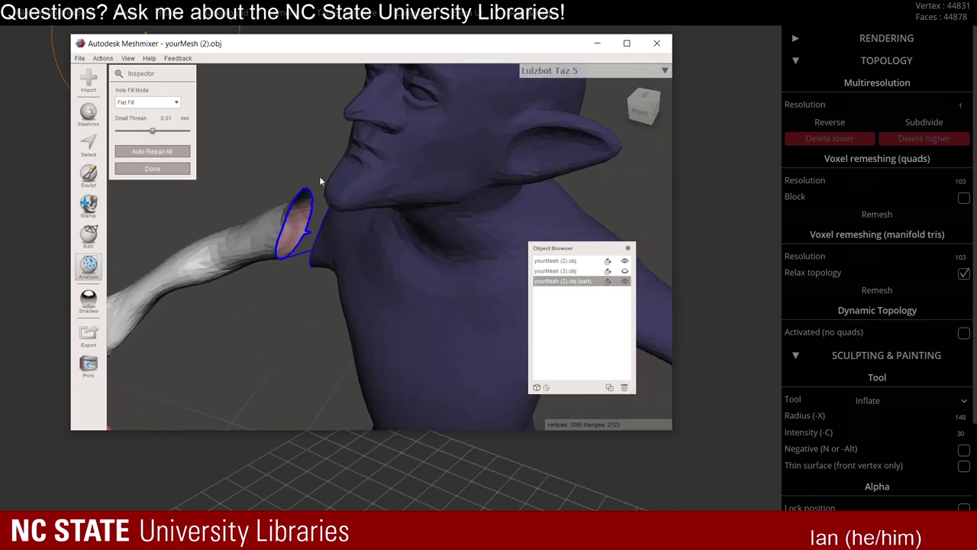
pyautogui.moveTo(319, 178); pyautogui.dragTo(301, 197, button='right')
pyautogui.click(153, 150)
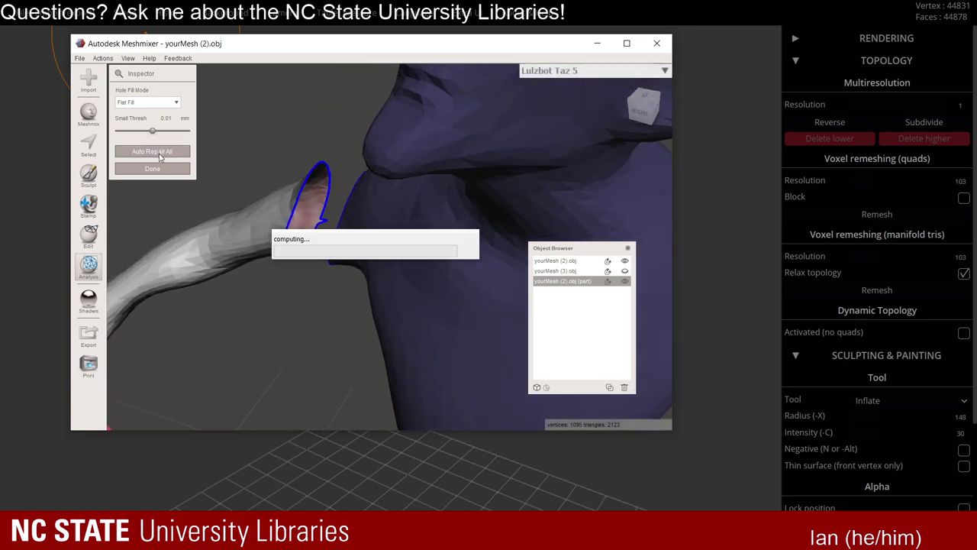
# Examine the filled end of the arm from several angles and cancel the Inspector repair.
pyautogui.scroll(3, 269, 252)
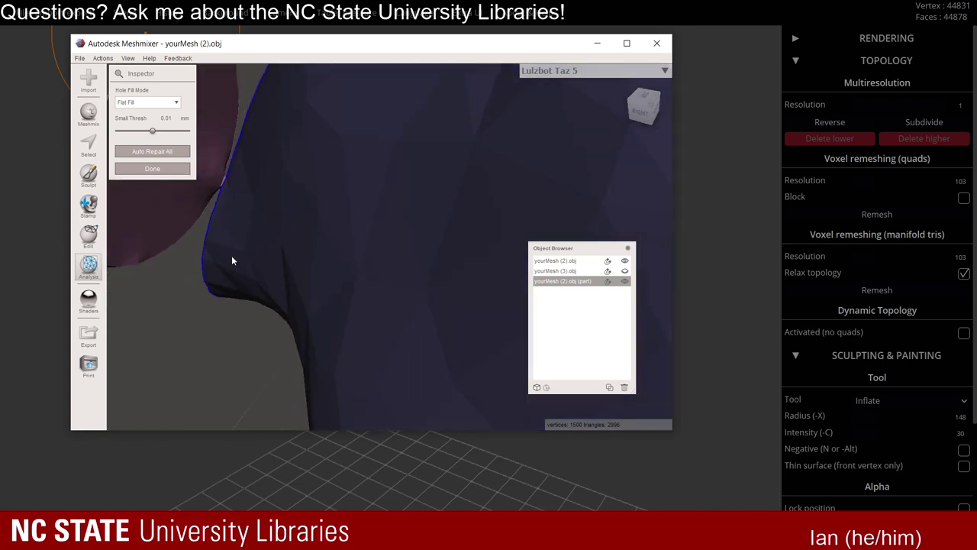
pyautogui.scroll(-4, 234, 252)
pyautogui.moveTo(236, 252); pyautogui.dragTo(370, 242, button='right')
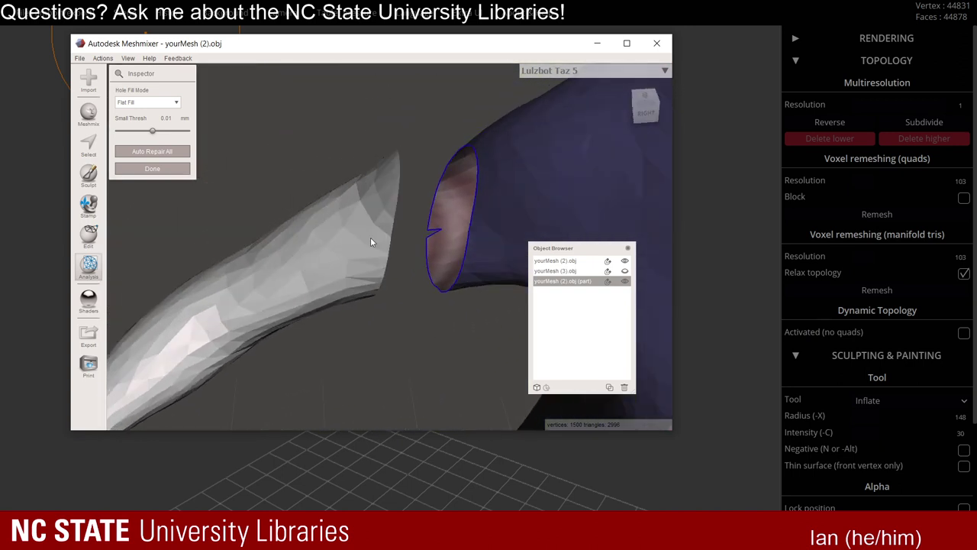
pyautogui.moveTo(410, 176); pyautogui.dragTo(334, 228, button='right')
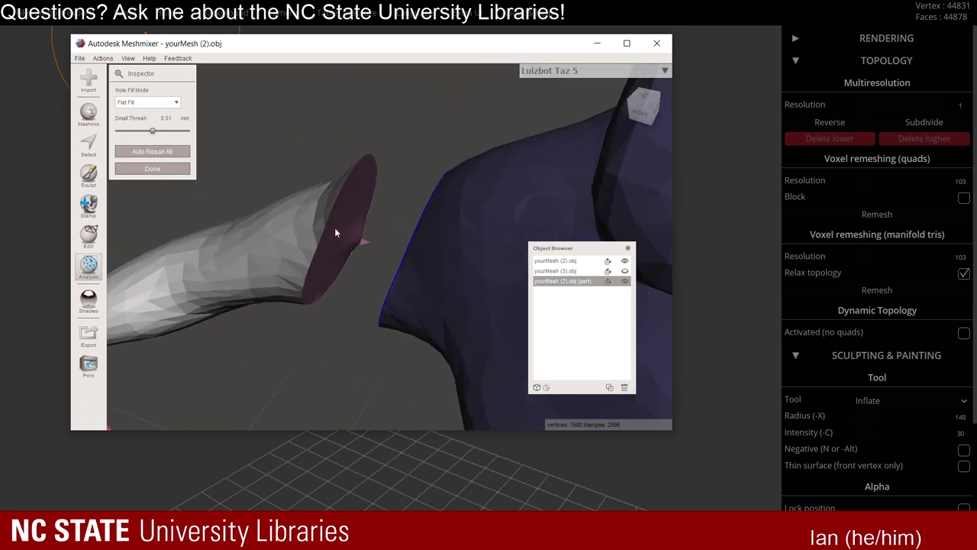
pyautogui.press('Escape')
pyautogui.moveTo(309, 280); pyautogui.dragTo(183, 227, button='right')
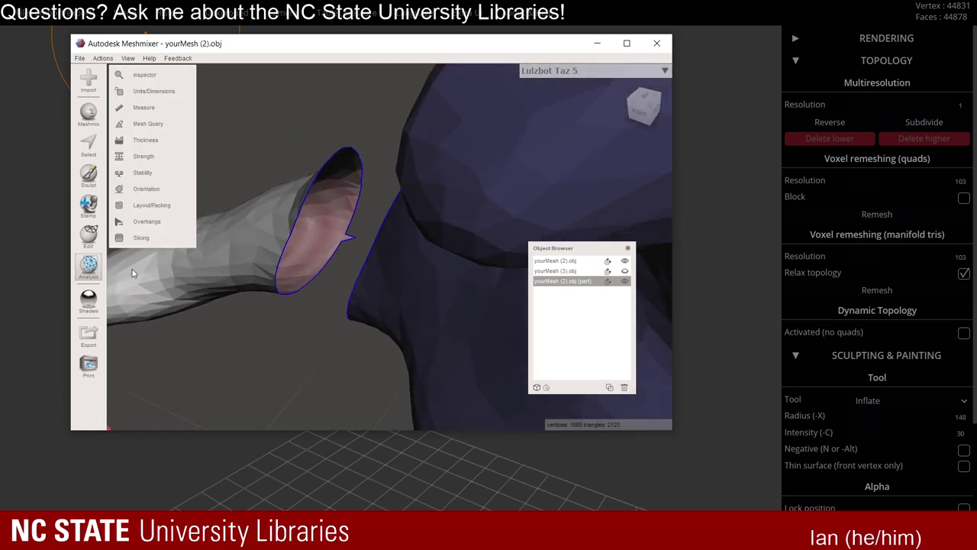
# Close the separated arm's open shoulder end in the Inspector using Flat Fill and Auto Repair All.
pyautogui.click(89, 235)
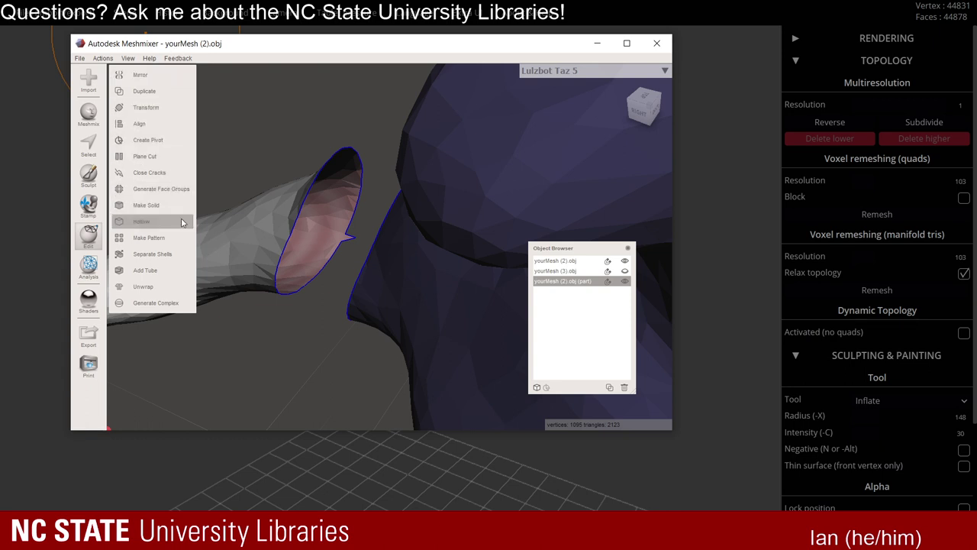
pyautogui.moveTo(311, 241); pyautogui.dragTo(302, 195, button='right')
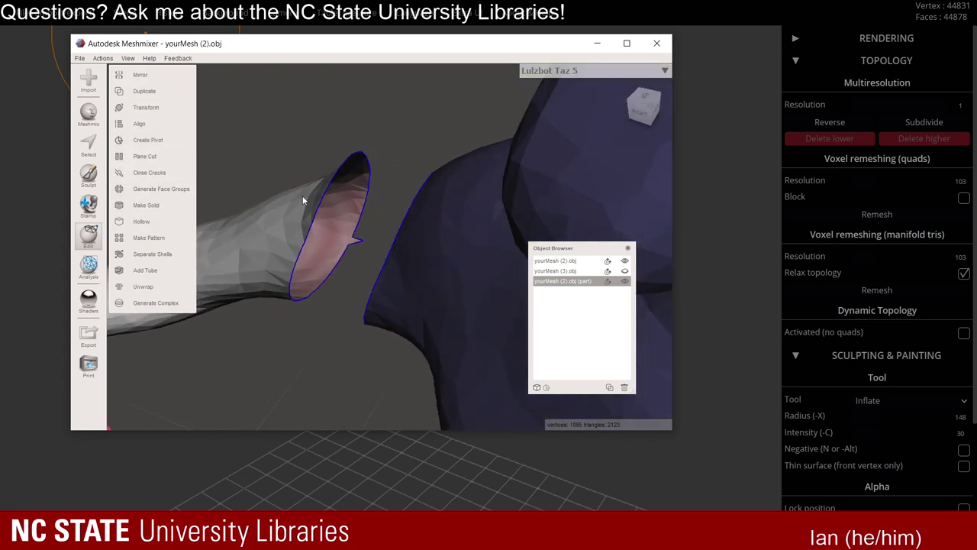
pyautogui.click(89, 265)
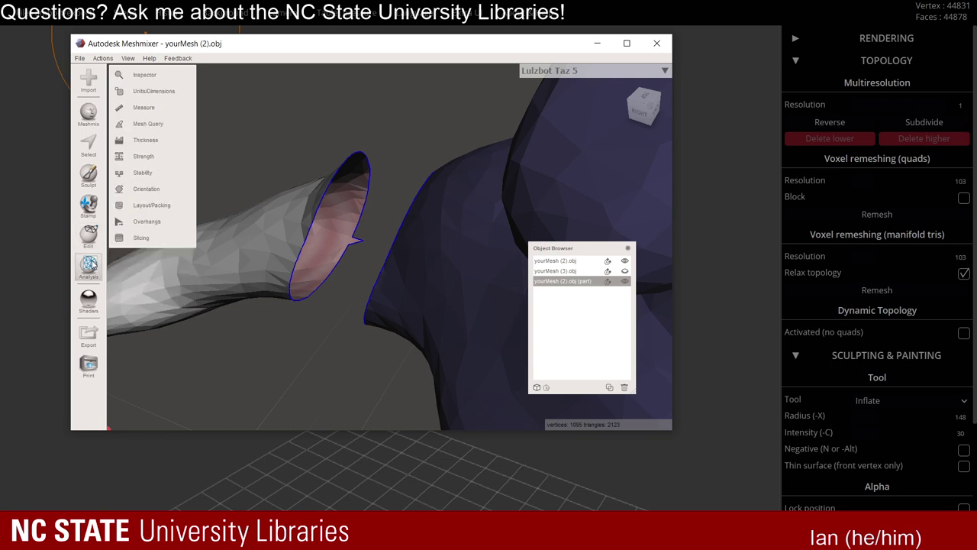
pyautogui.click(153, 75)
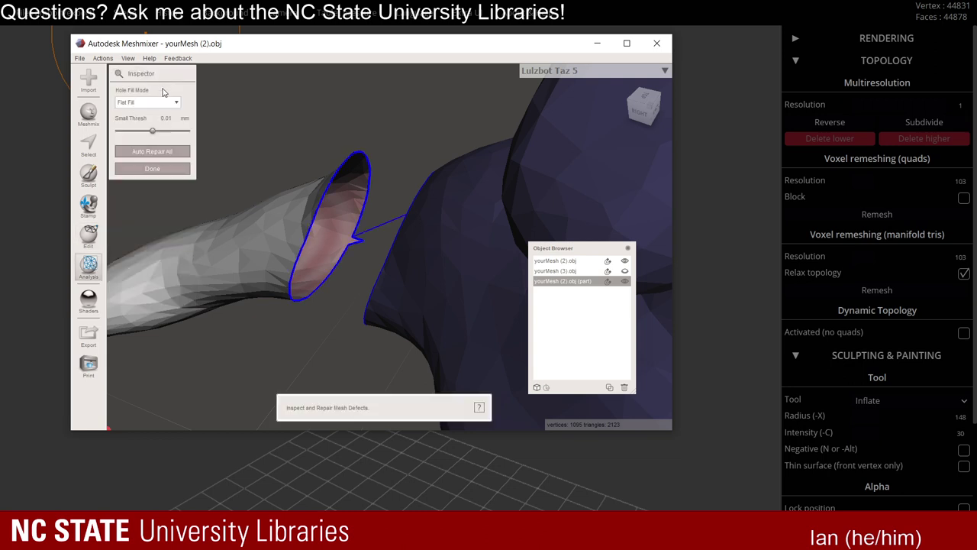
pyautogui.click(167, 150)
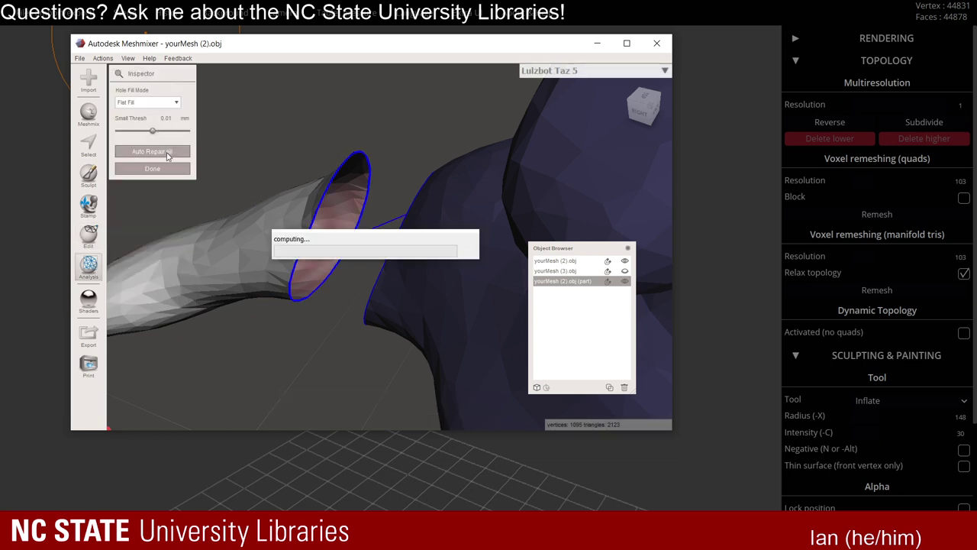
# Select the body object and close its open shoulder cut in the Inspector with Flat Fill and Auto Repair All.
pyautogui.moveTo(198, 206); pyautogui.dragTo(458, 240, button='right')
pyautogui.moveTo(556, 204); pyautogui.dragTo(488, 203, button='right')
pyautogui.click(563, 270)
pyautogui.click(563, 262)
pyautogui.click(85, 265)
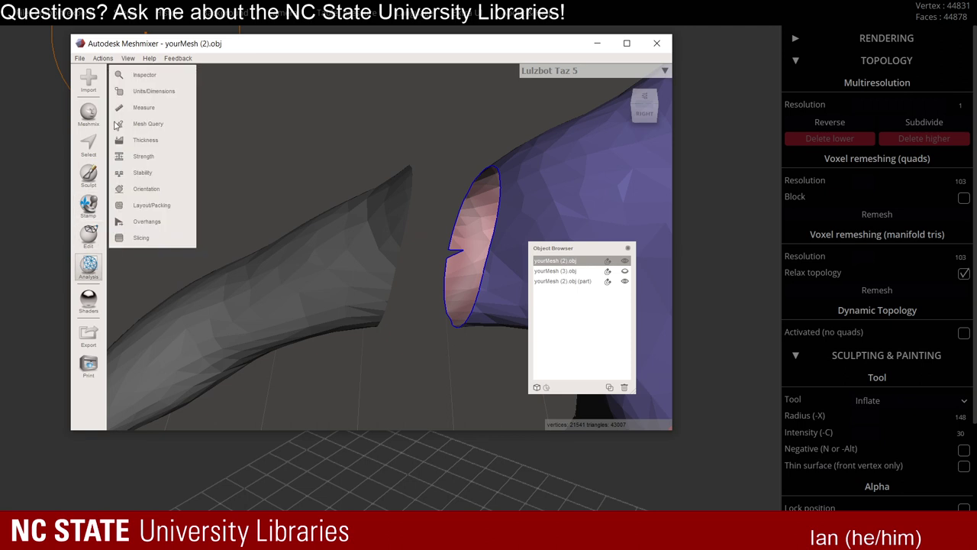
pyautogui.click(141, 73)
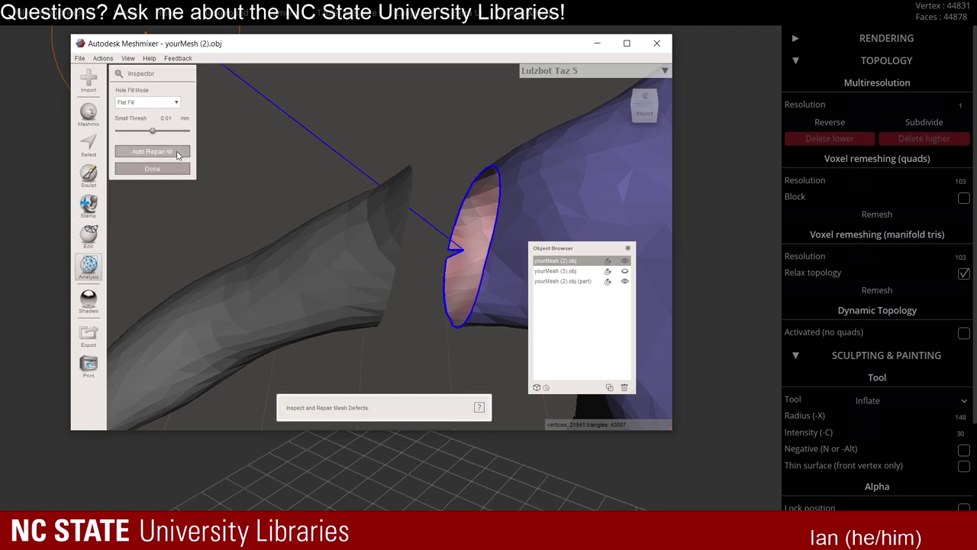
pyautogui.click(151, 152)
pyautogui.moveTo(368, 245); pyautogui.dragTo(409, 238, button='right')
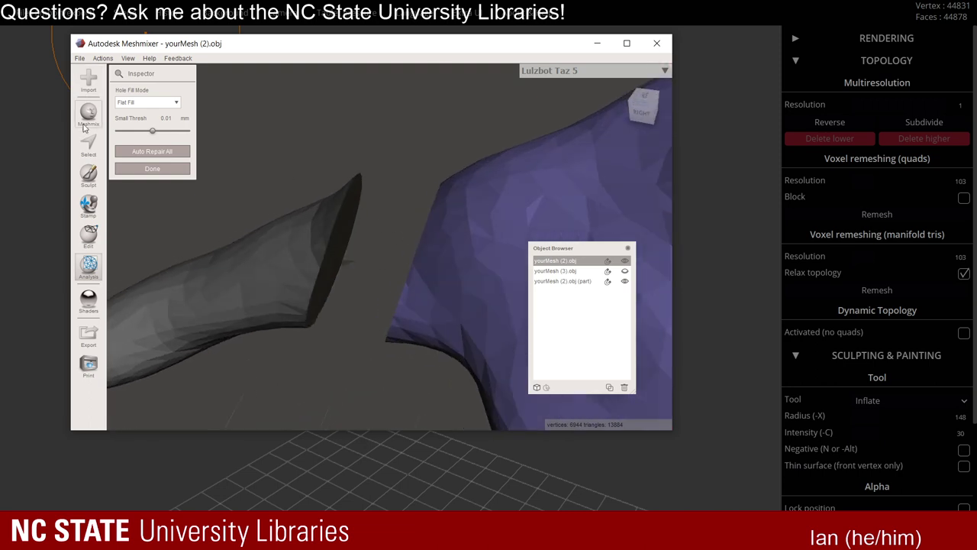
# Select the separated arm and drop a box primitive onto the flat face at its shoulder end.
pyautogui.click(573, 282)
pyautogui.moveTo(312, 190); pyautogui.dragTo(290, 175, button='right')
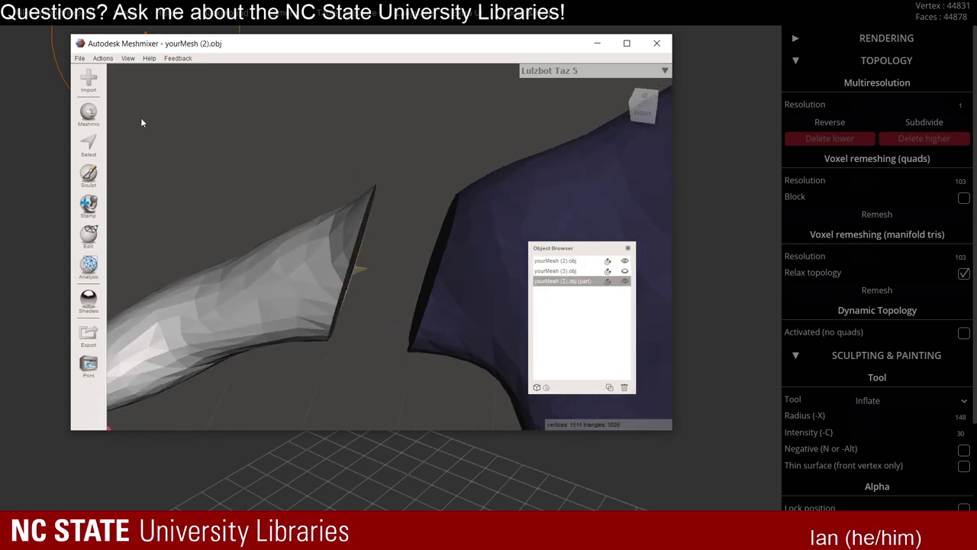
pyautogui.click(89, 112)
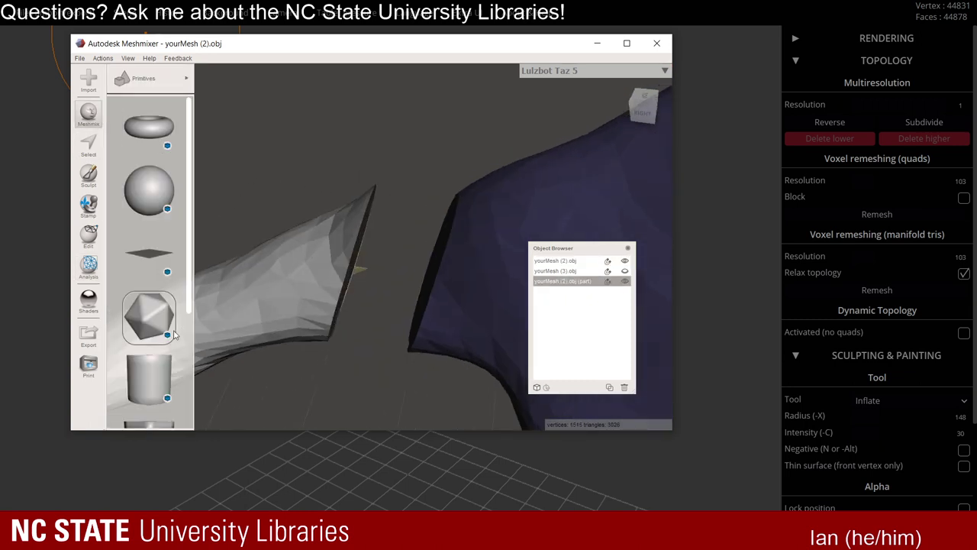
pyautogui.scroll(-3, 168, 321)
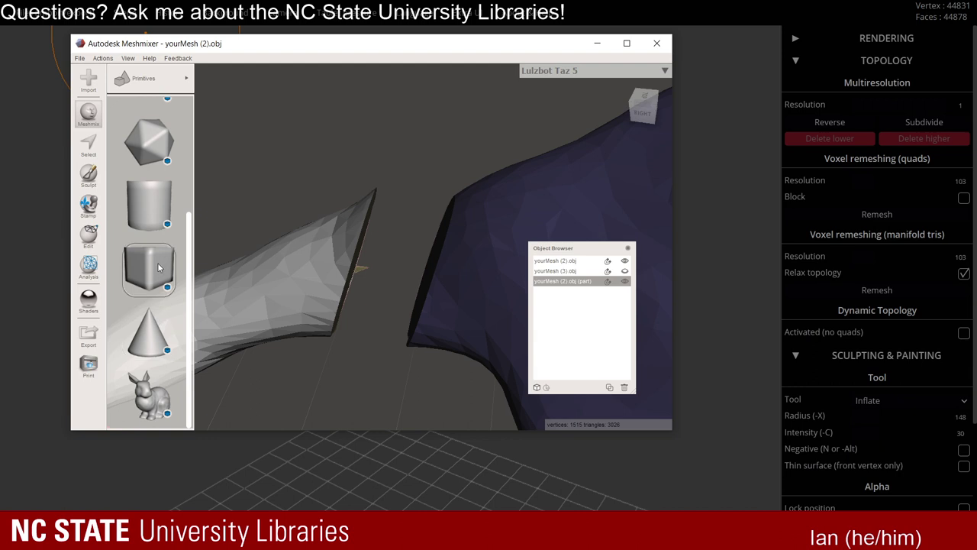
pyautogui.moveTo(149, 267); pyautogui.dragTo(330, 286)
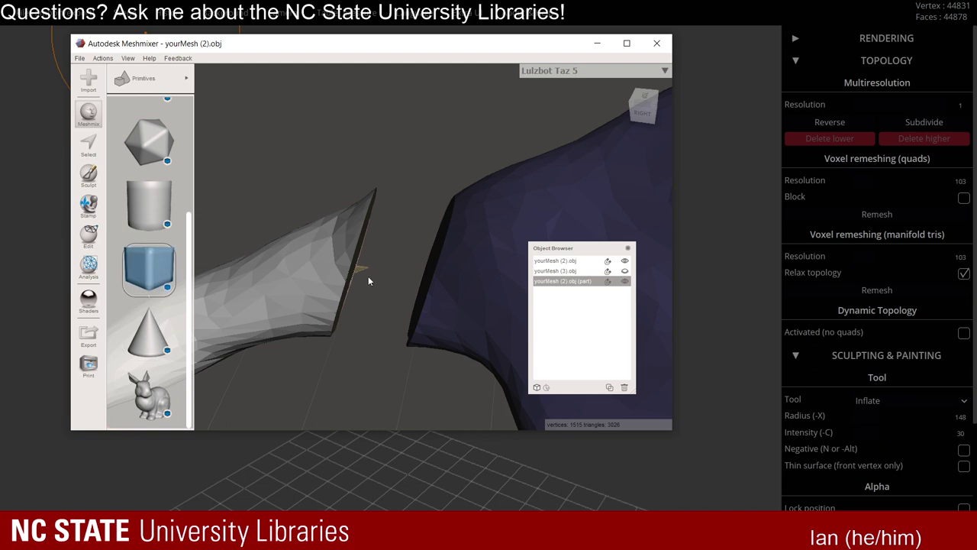
pyautogui.moveTo(368, 279); pyautogui.dragTo(311, 243, button='right')
pyautogui.moveTo(149, 259); pyautogui.dragTo(301, 234)
pyautogui.moveTo(301, 234); pyautogui.dragTo(255, 251, button='right')
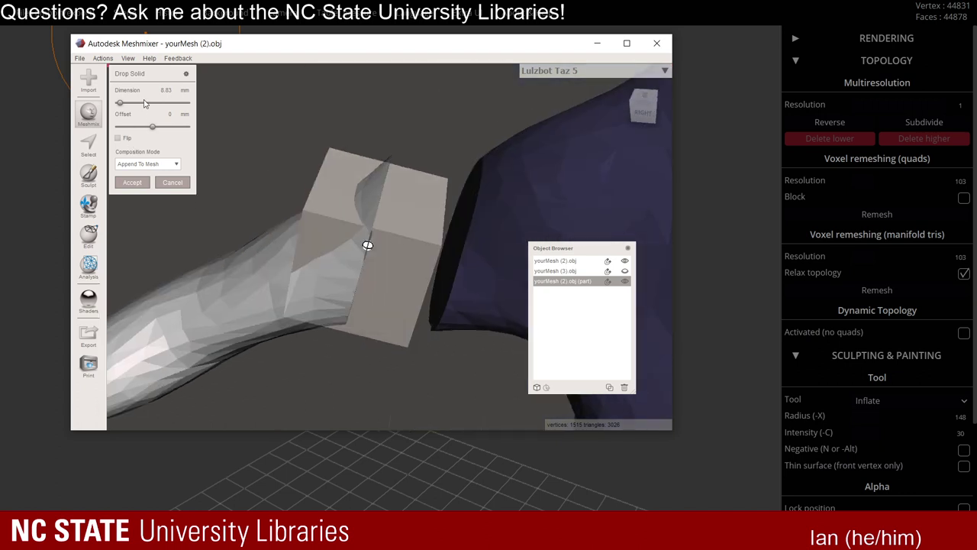
# Set the box's dimension to 3.11 mm and add it to the arm as a peg with Append To Mesh.
pyautogui.moveTo(119, 107); pyautogui.dragTo(118, 107)
pyautogui.moveTo(431, 222); pyautogui.dragTo(458, 304, button='right')
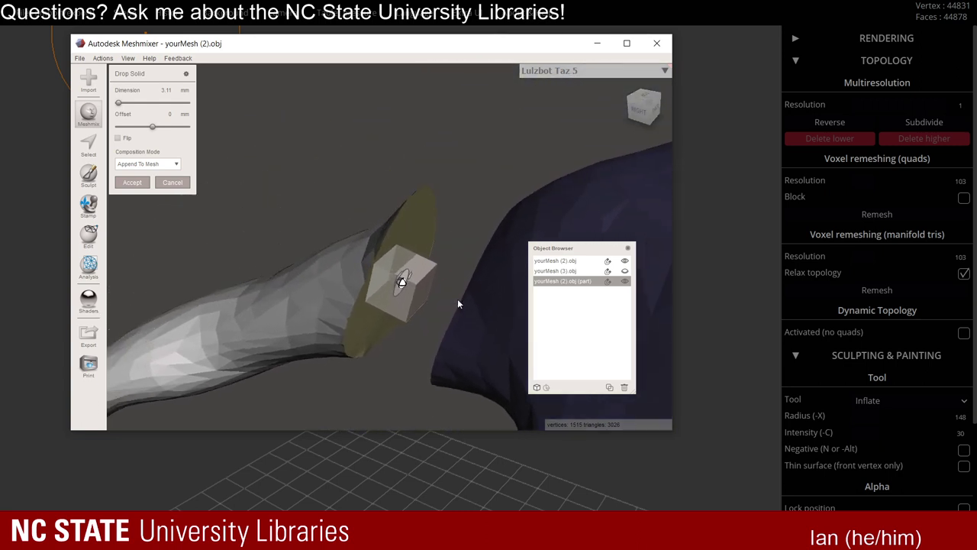
pyautogui.moveTo(423, 266); pyautogui.dragTo(305, 230, button='right')
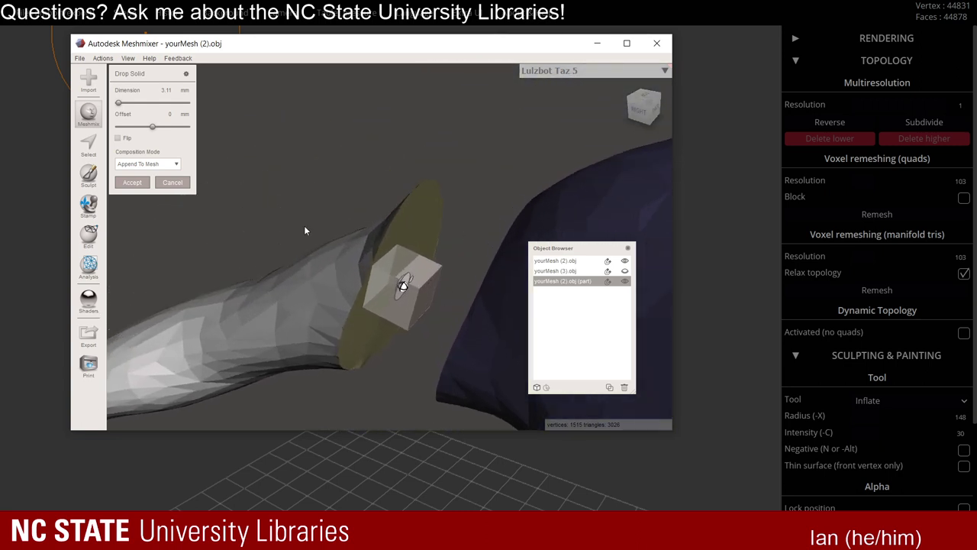
pyautogui.click(130, 183)
# Select the body object and drop a box primitive onto the flat face of its shoulder cut.
pyautogui.moveTo(229, 245); pyautogui.dragTo(492, 222, button='right')
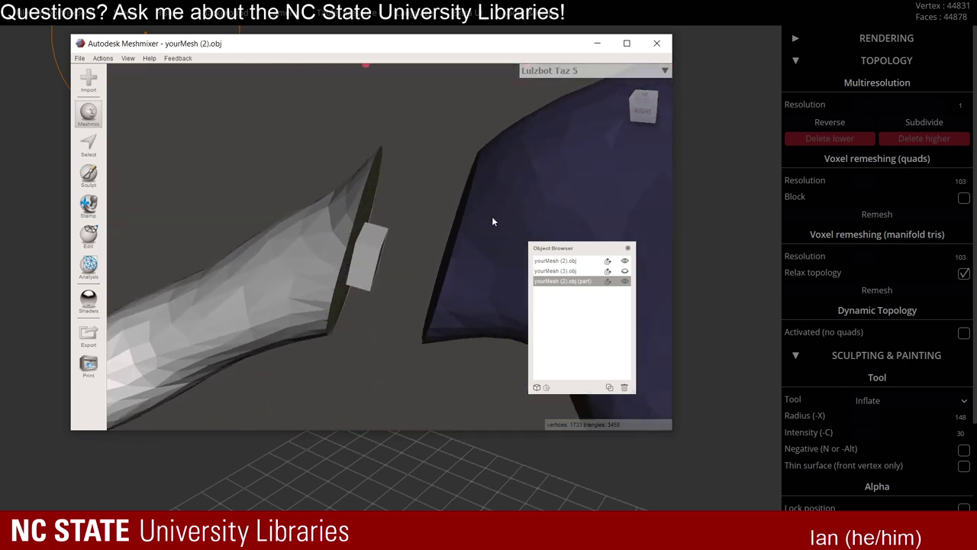
pyautogui.click(565, 261)
pyautogui.moveTo(425, 244)
pyautogui.mouseDown(button='right')
pyautogui.moveTo(474, 248)
pyautogui.moveTo(410, 260)
pyautogui.moveTo(450, 258)
pyautogui.moveTo(430, 249)
pyautogui.moveTo(433, 258)
pyautogui.mouseUp(button='right')
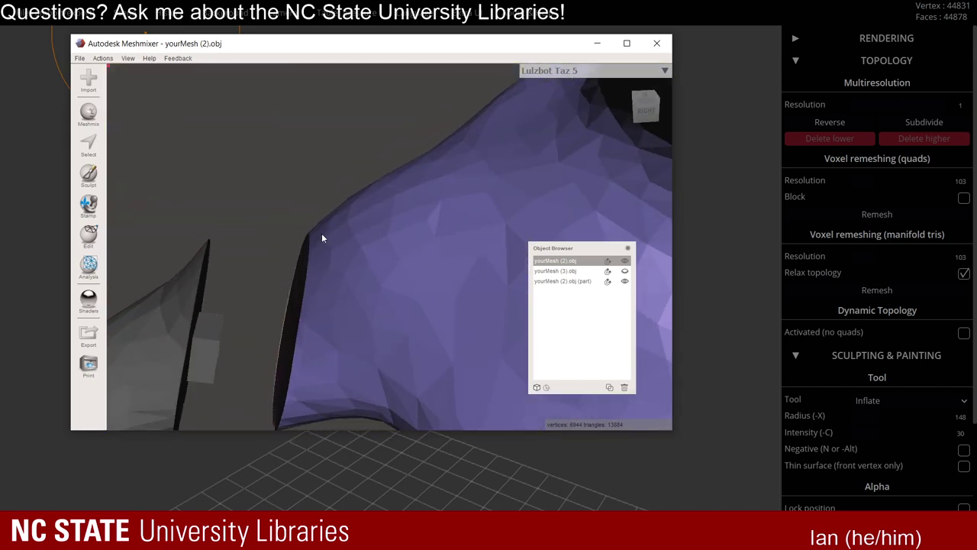
pyautogui.moveTo(324, 251); pyautogui.dragTo(362, 219, button='right')
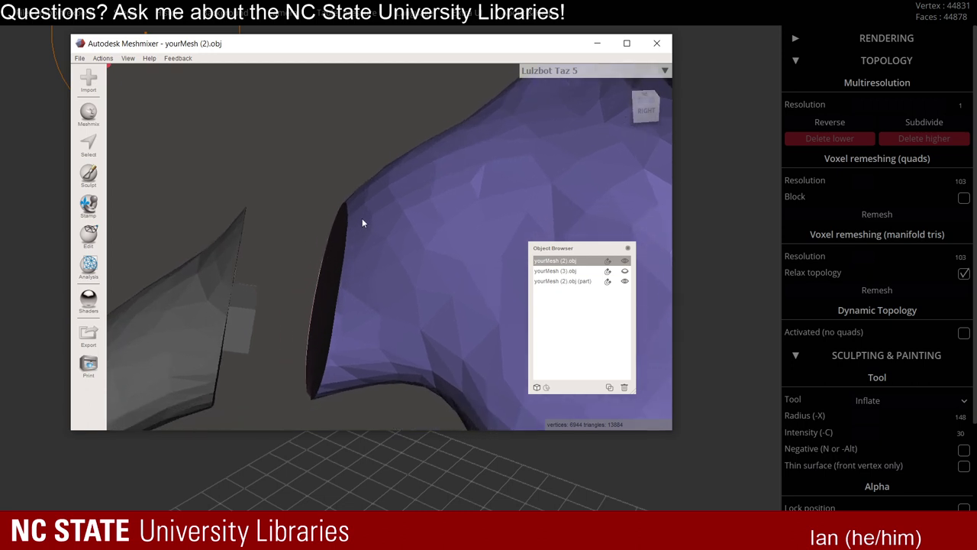
pyautogui.click(88, 114)
pyautogui.scroll(-3, 153, 275)
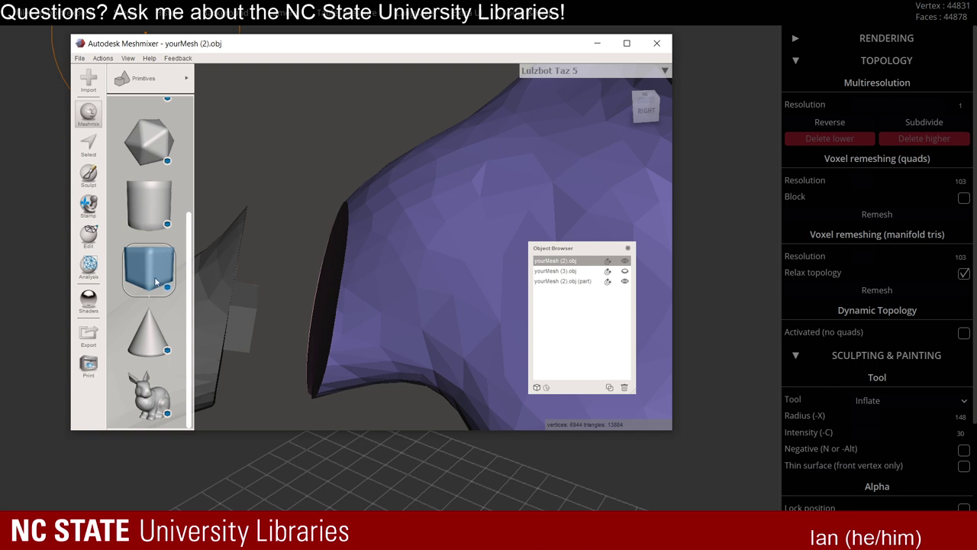
pyautogui.moveTo(155, 283); pyautogui.dragTo(258, 240)
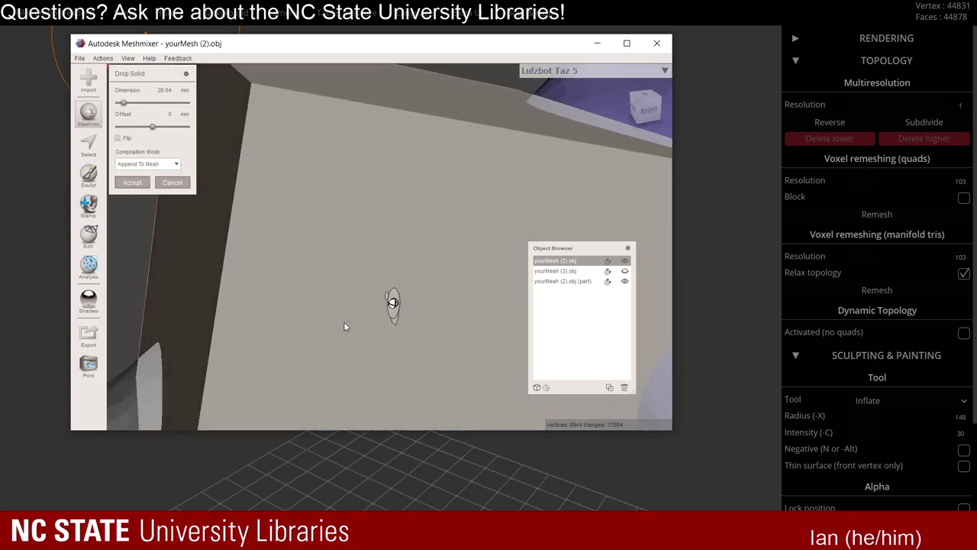
# Set the shoulder box's dimension to 3.11 mm and cut a socket into the body with Boolean Subtract.
pyautogui.moveTo(126, 104); pyautogui.dragTo(119, 112)
pyautogui.moveTo(283, 225); pyautogui.dragTo(400, 236, button='right')
pyautogui.moveTo(322, 234); pyautogui.dragTo(306, 231, button='right')
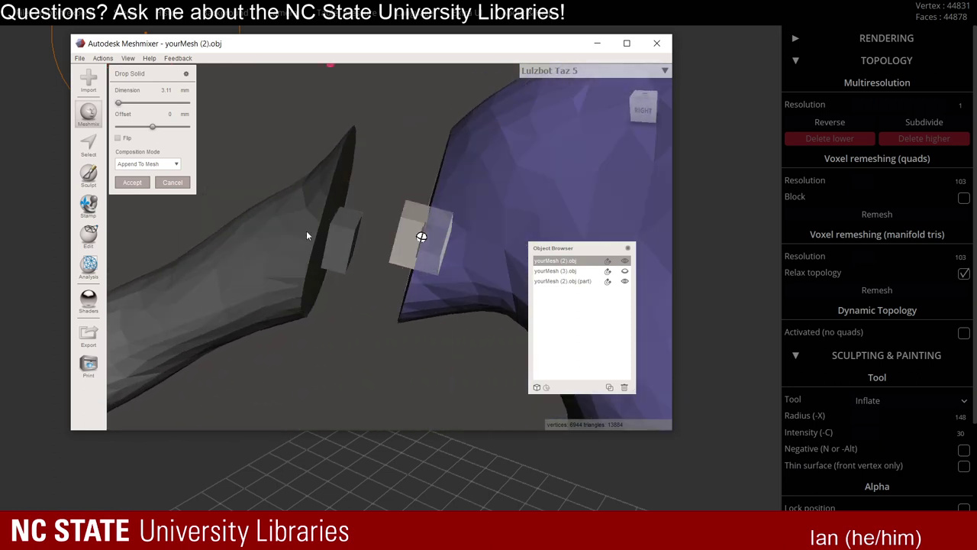
pyautogui.click(173, 165)
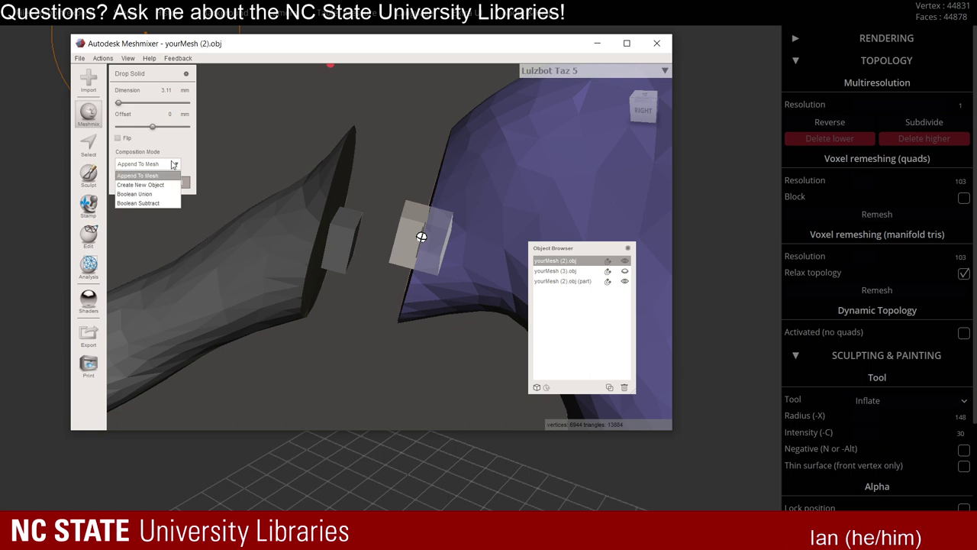
pyautogui.click(151, 204)
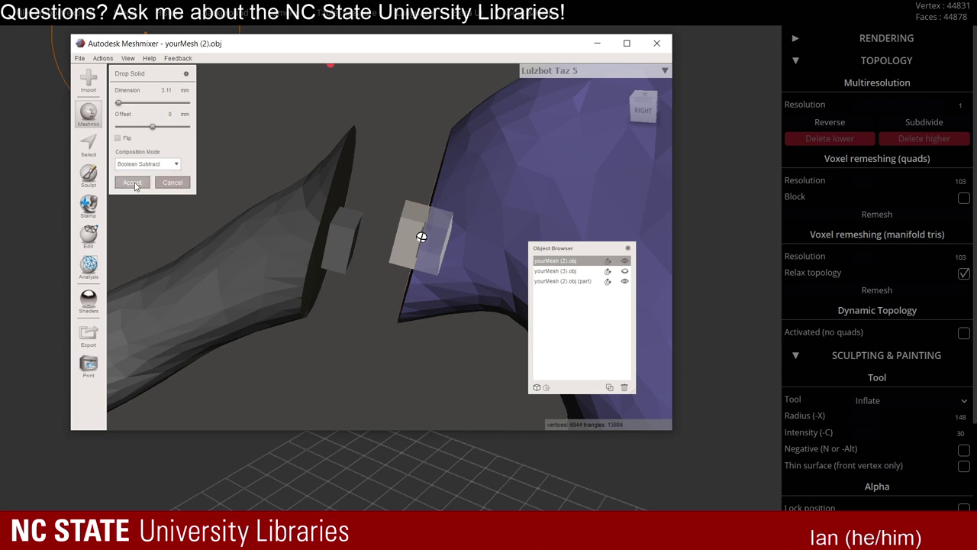
pyautogui.click(135, 184)
# Examine the square socket in the body's shoulder and the matching peg on the arm from several angles.
pyautogui.moveTo(234, 213)
pyautogui.mouseDown(button='right')
pyautogui.moveTo(368, 244)
pyautogui.moveTo(327, 241)
pyautogui.moveTo(346, 257)
pyautogui.moveTo(377, 249)
pyautogui.moveTo(371, 292)
pyautogui.moveTo(369, 248)
pyautogui.moveTo(419, 291)
pyautogui.moveTo(354, 296)
pyautogui.moveTo(441, 287)
pyautogui.moveTo(415, 287)
pyautogui.mouseUp(button='right')
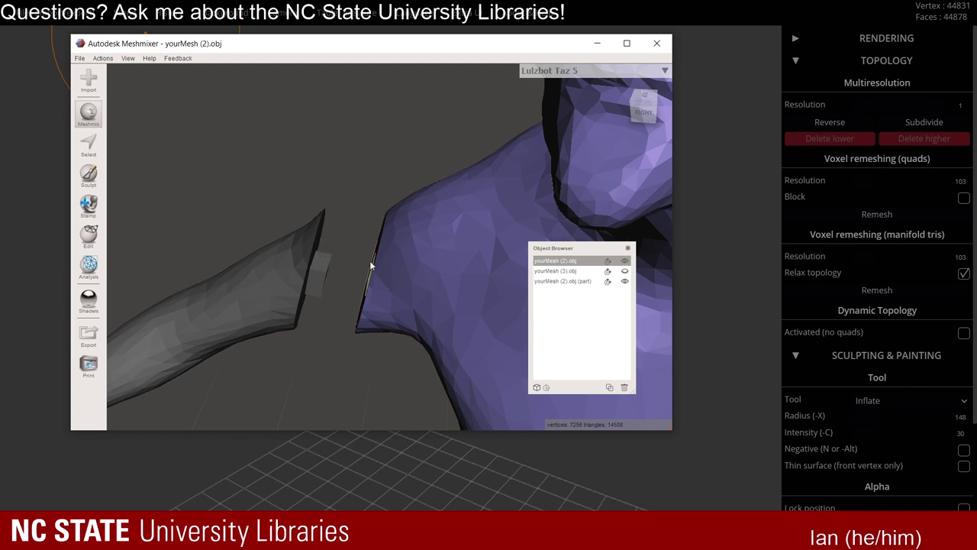
pyautogui.moveTo(327, 268); pyautogui.dragTo(346, 309, button='right')
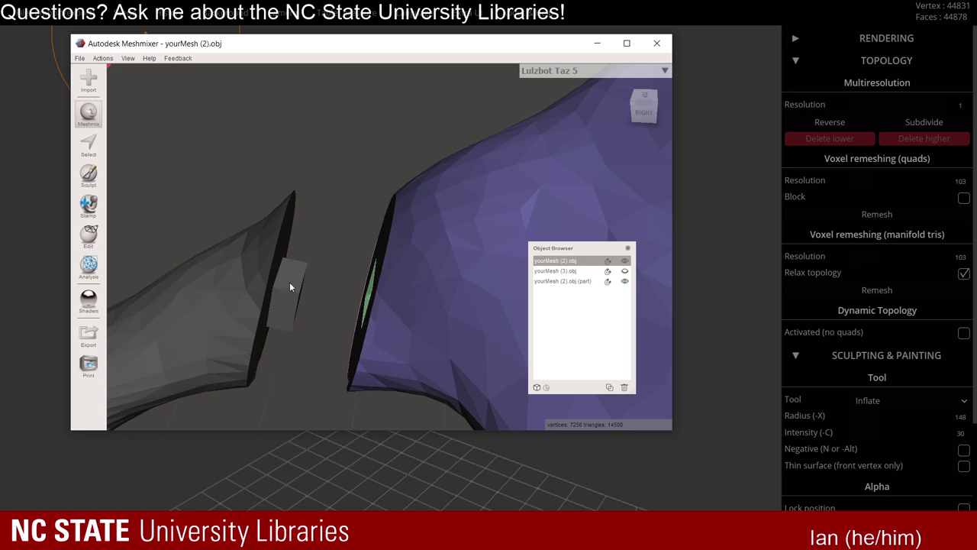
pyautogui.moveTo(290, 287); pyautogui.dragTo(432, 281, button='right')
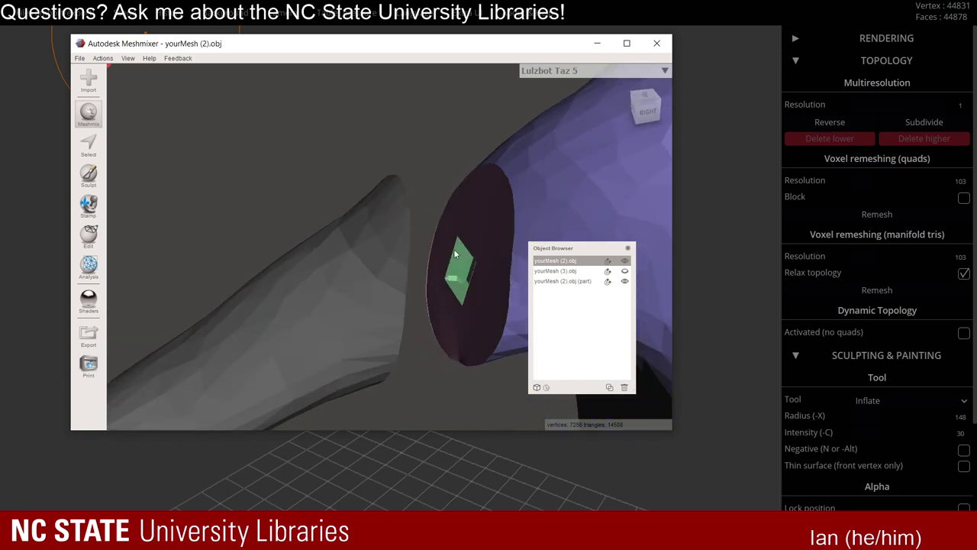
pyautogui.moveTo(476, 256); pyautogui.dragTo(384, 296, button='right')
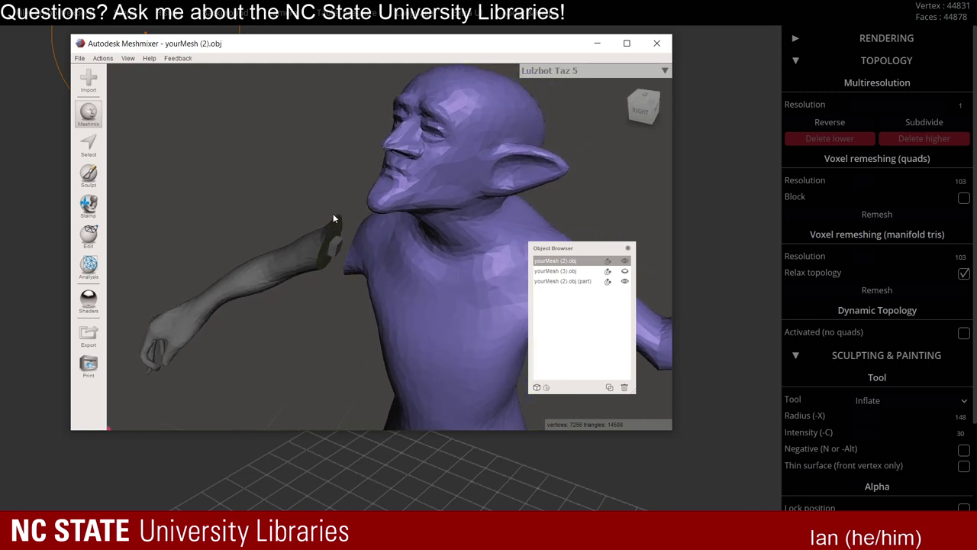
pyautogui.scroll(5, 363, 243)
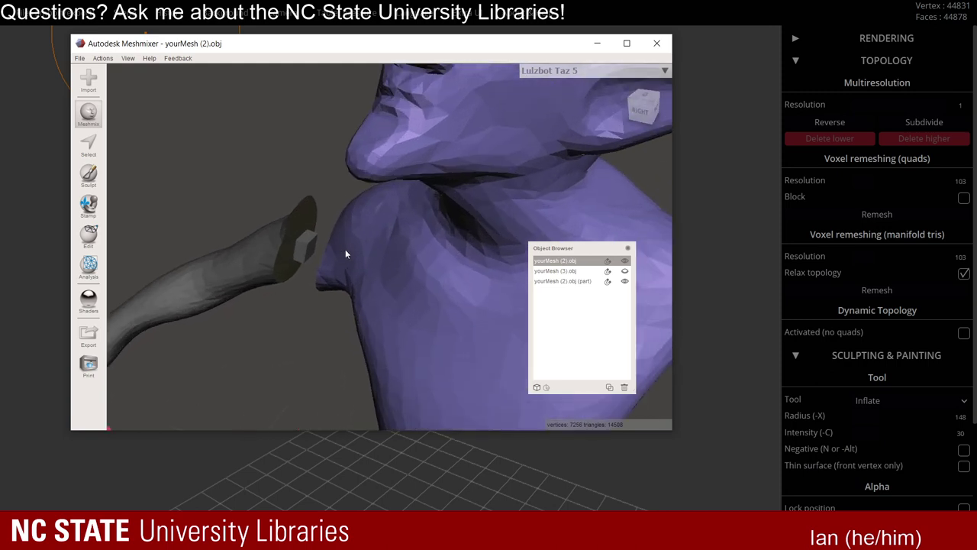
pyautogui.moveTo(345, 250)
pyautogui.mouseDown(button='right')
pyautogui.moveTo(304, 245)
pyautogui.moveTo(339, 248)
pyautogui.mouseUp(button='right')
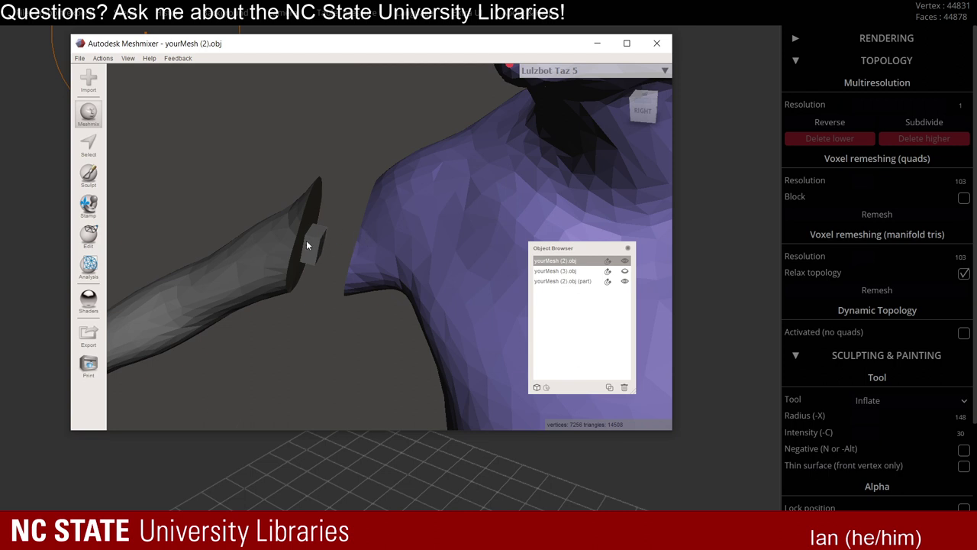
pyautogui.moveTo(328, 255)
pyautogui.mouseDown(button='right')
pyautogui.moveTo(344, 268)
pyautogui.moveTo(329, 263)
pyautogui.mouseUp(button='right')
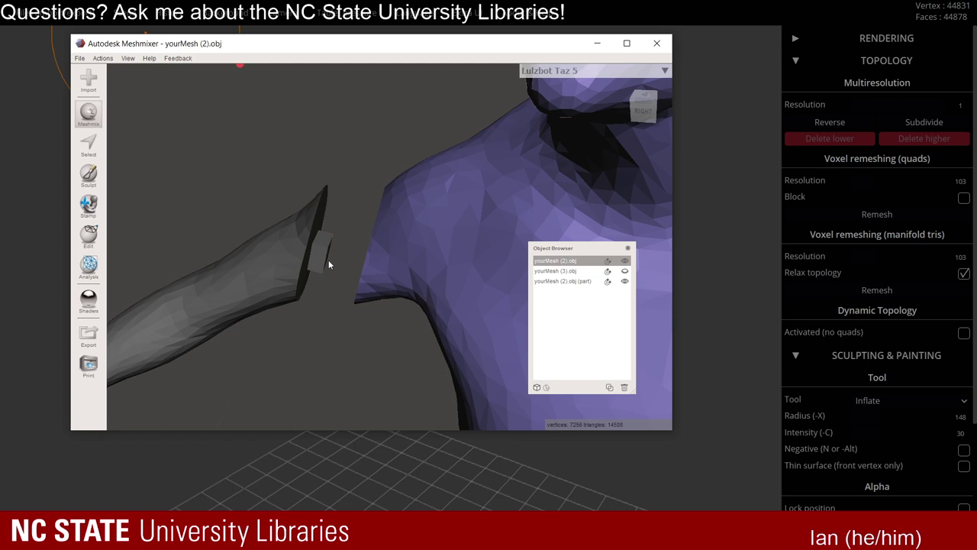
pyautogui.moveTo(355, 231); pyautogui.dragTo(374, 264, button='right')
pyautogui.scroll(-5, 368, 253)
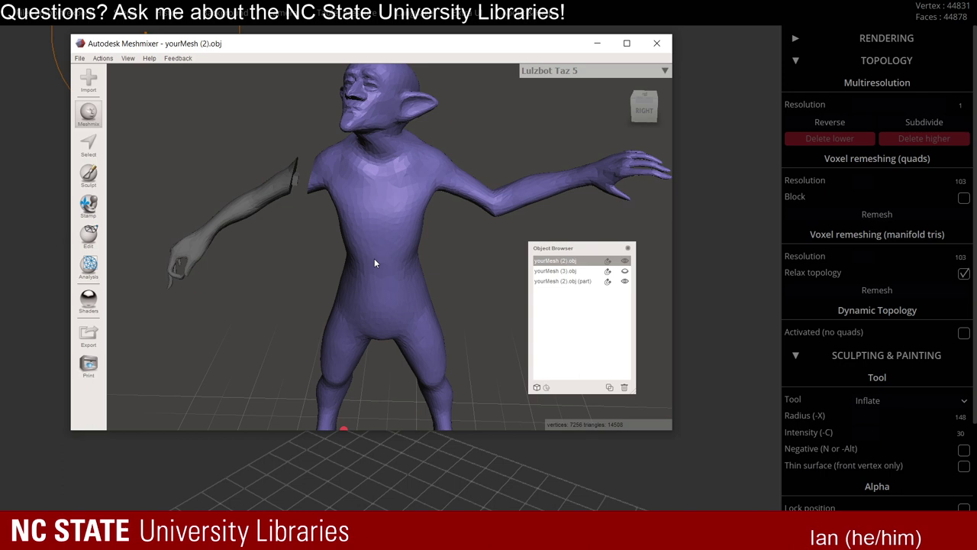
pyautogui.scroll(2, 354, 162)
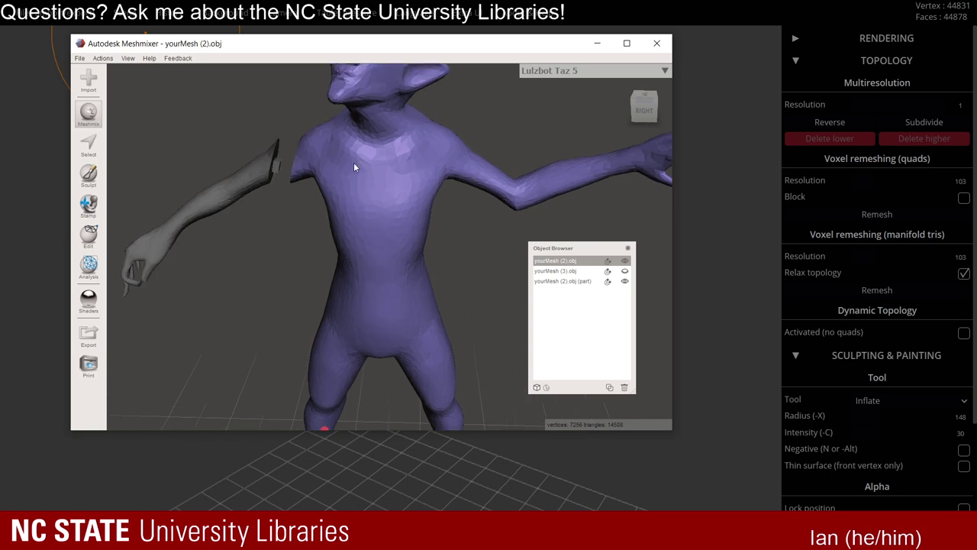
pyautogui.moveTo(353, 162); pyautogui.dragTo(371, 184, button='middle')
pyautogui.moveTo(372, 189); pyautogui.dragTo(429, 248, button='right')
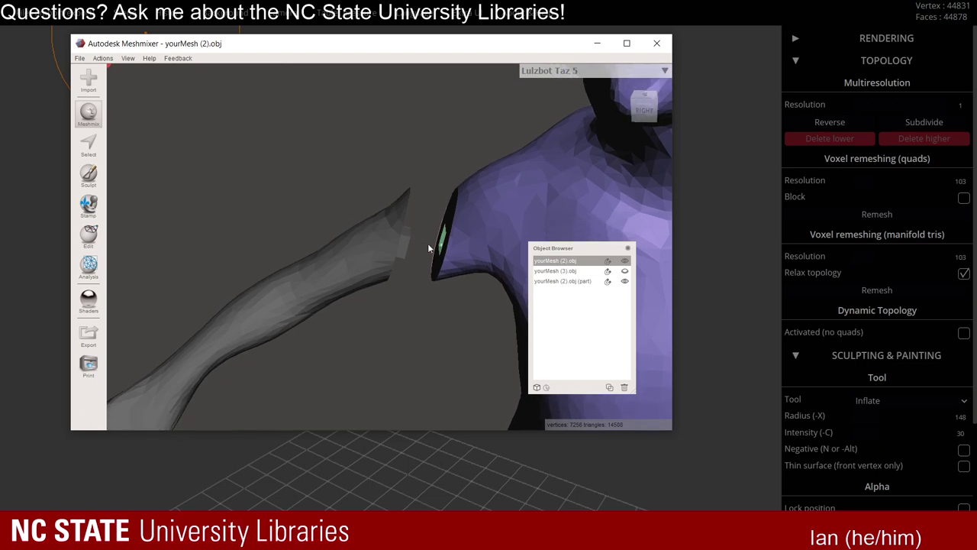
pyautogui.moveTo(466, 323); pyautogui.dragTo(428, 259, button='right')
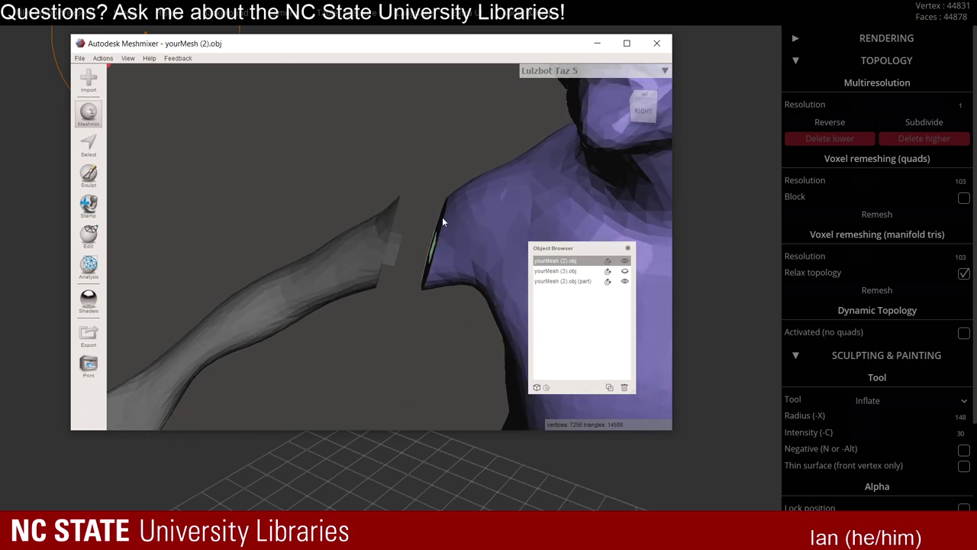
pyautogui.moveTo(439, 216); pyautogui.dragTo(440, 206, button='right')
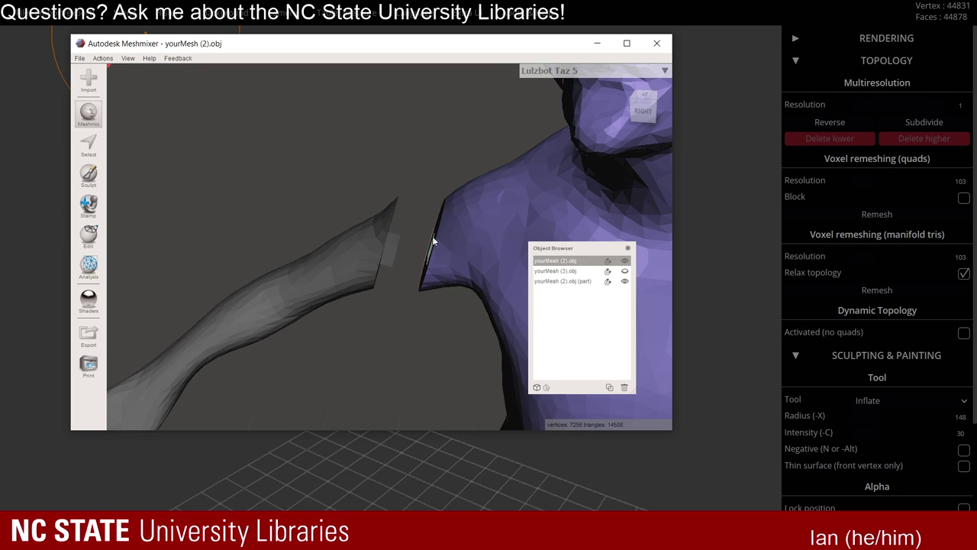
# Drop a cylinder primitive onto the build plate beneath the goblin's feet.
pyautogui.moveTo(467, 245); pyautogui.dragTo(450, 231, button='right')
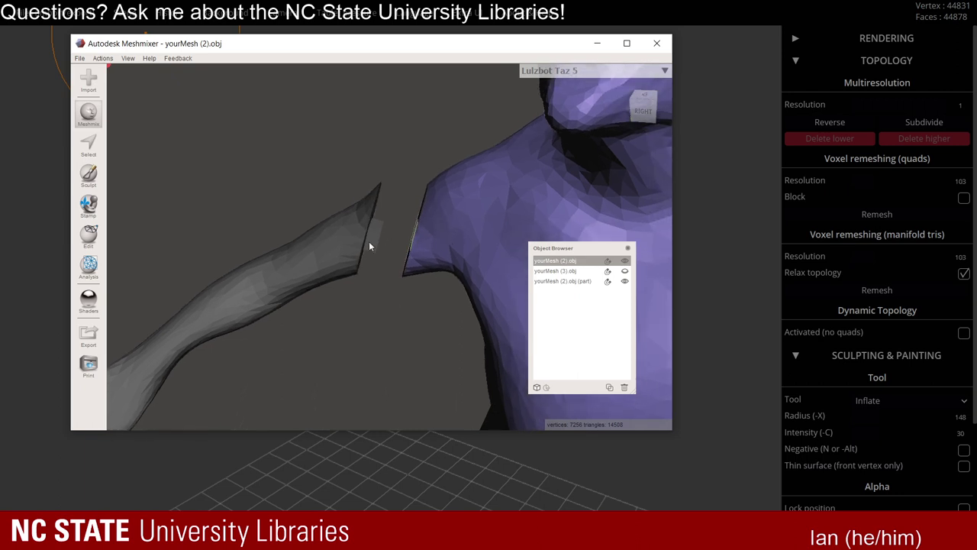
pyautogui.scroll(-5, 537, 229)
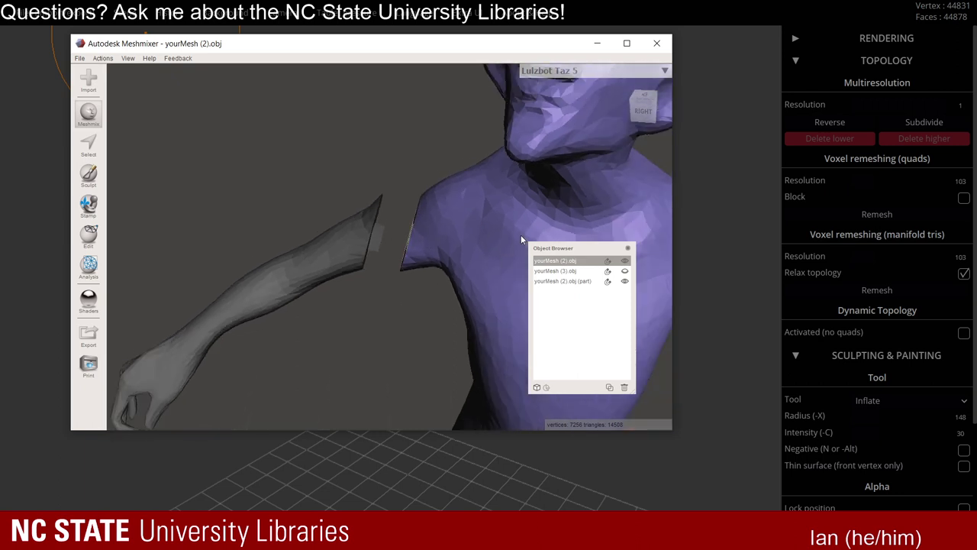
pyautogui.moveTo(500, 248); pyautogui.dragTo(441, 212, button='middle')
pyautogui.scroll(-3, 441, 213)
pyautogui.moveTo(446, 313); pyautogui.dragTo(412, 211, button='right')
pyautogui.click(88, 115)
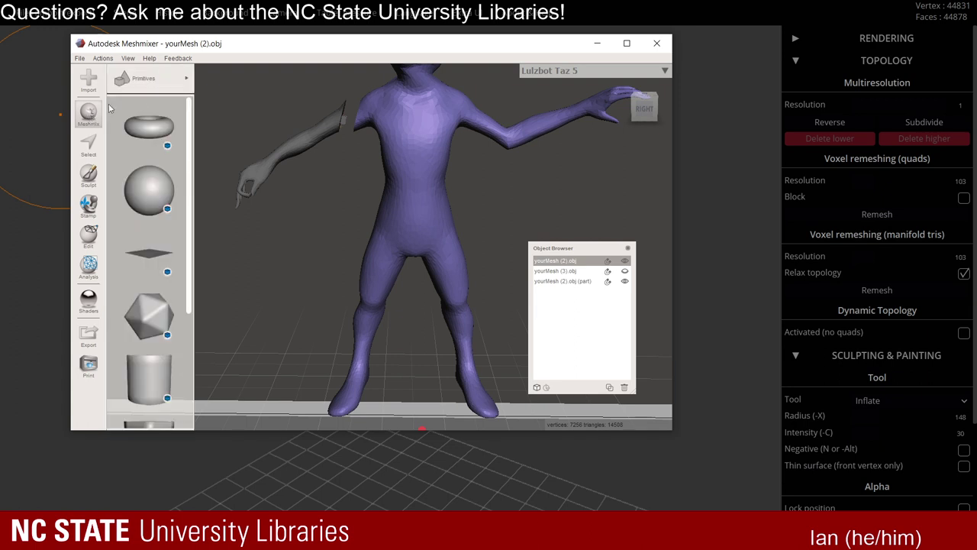
pyautogui.scroll(-3, 169, 255)
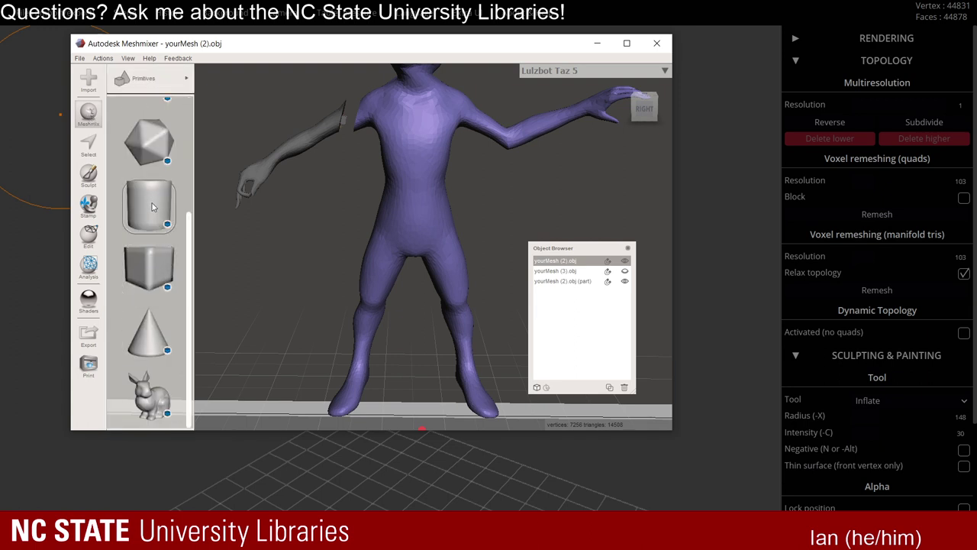
pyautogui.moveTo(387, 359); pyautogui.dragTo(385, 312, button='middle')
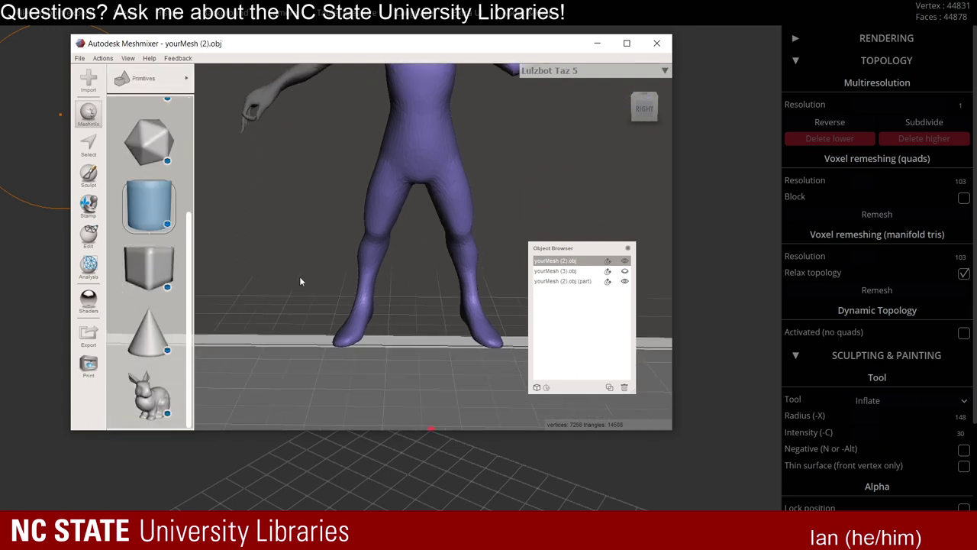
pyautogui.moveTo(141, 203); pyautogui.dragTo(389, 329)
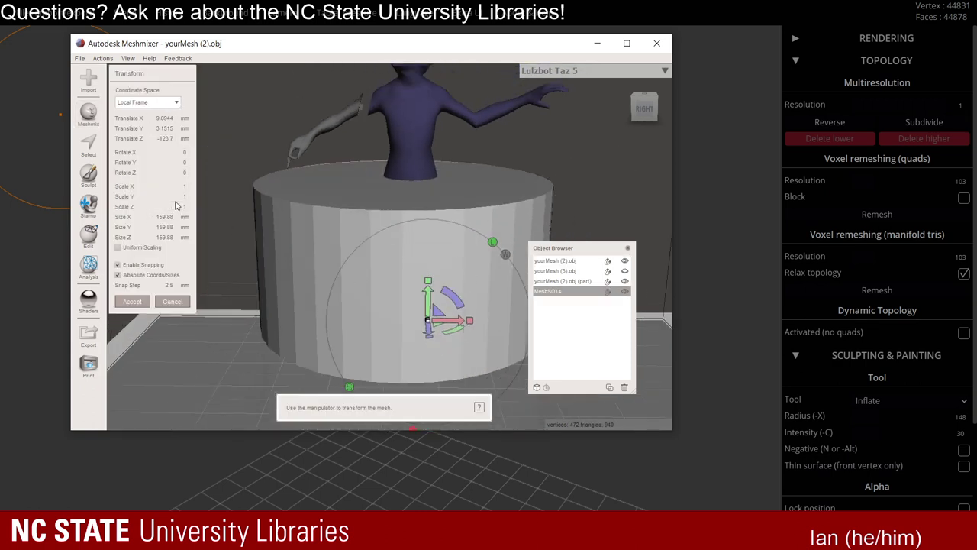
# Flatten the cylinder into a 5 mm thick base, resize it to 112.5 by 105 mm and shift it to Z -147.5 mm.
pyautogui.moveTo(430, 283); pyautogui.dragTo(429, 406)
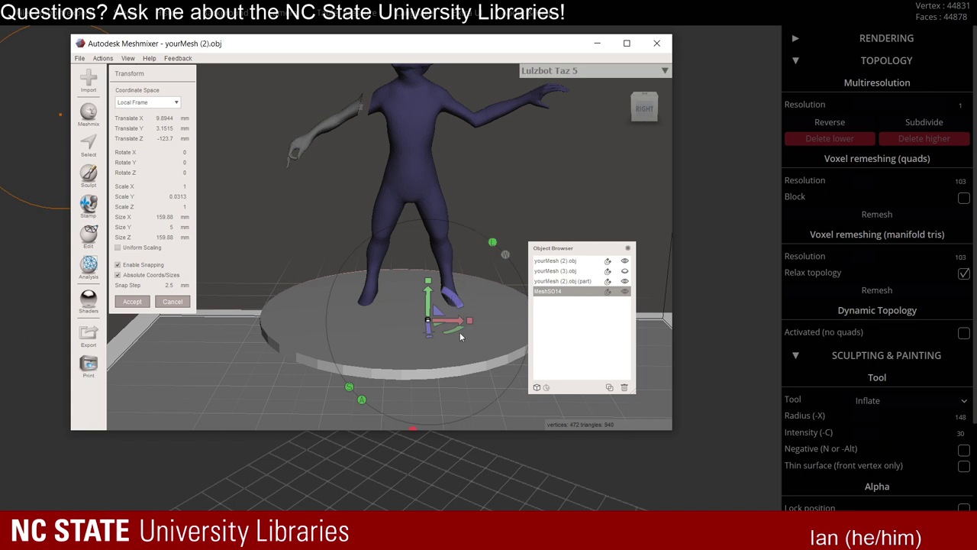
pyautogui.scroll(-1, 466, 311)
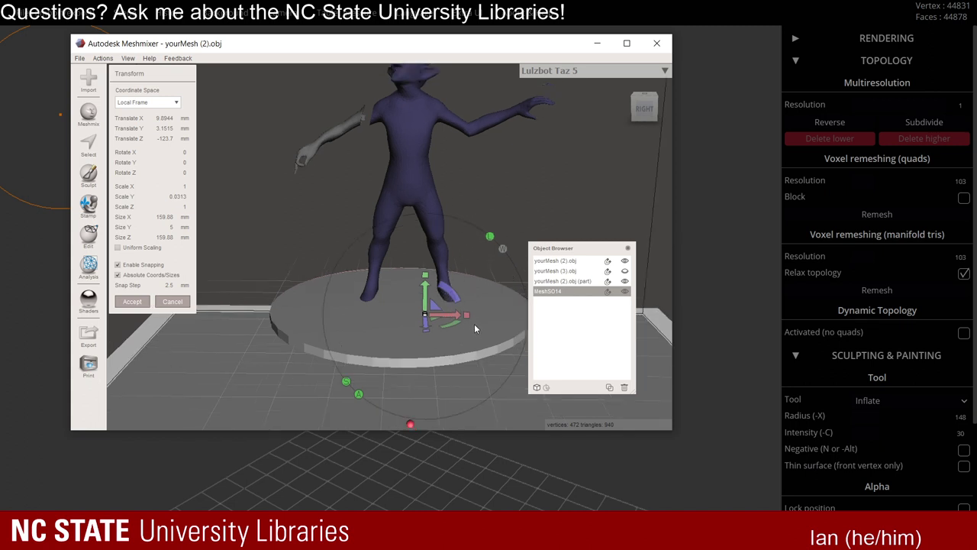
pyautogui.moveTo(476, 298); pyautogui.dragTo(451, 320, button='right')
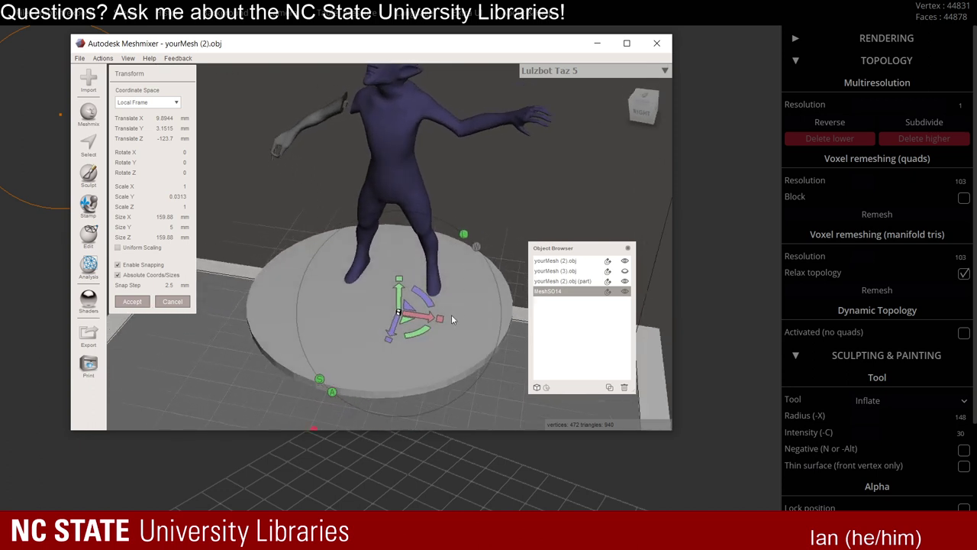
pyautogui.moveTo(440, 321); pyautogui.dragTo(407, 303)
# Adjust the base's height under the goblin's feet to a Y translation of 2.5 mm.
pyautogui.moveTo(411, 320); pyautogui.dragTo(417, 286, button='right')
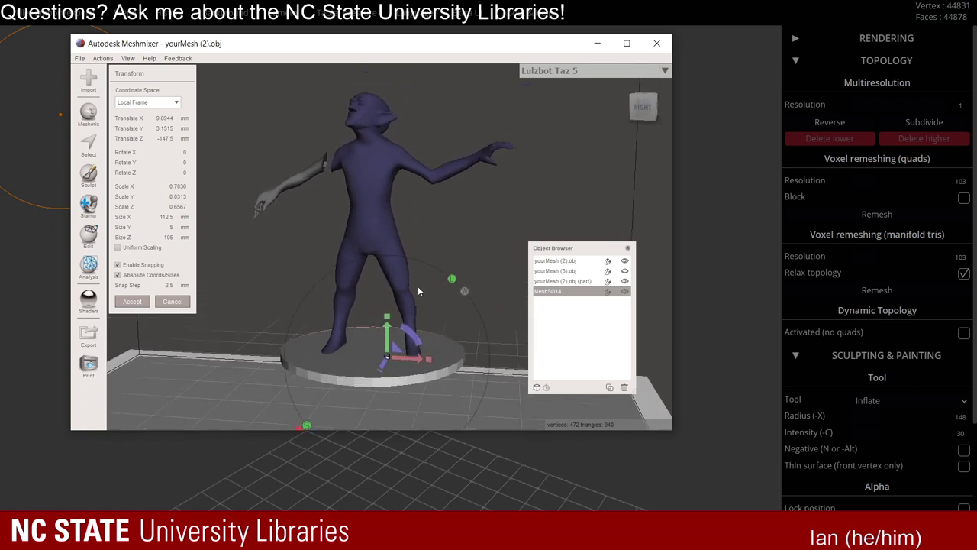
pyautogui.moveTo(387, 330)
pyautogui.mouseDown()
pyautogui.moveTo(390, 347)
pyautogui.moveTo(394, 336)
pyautogui.mouseUp()
pyautogui.moveTo(409, 292); pyautogui.dragTo(399, 265, button='middle')
pyautogui.scroll(4, 401, 292)
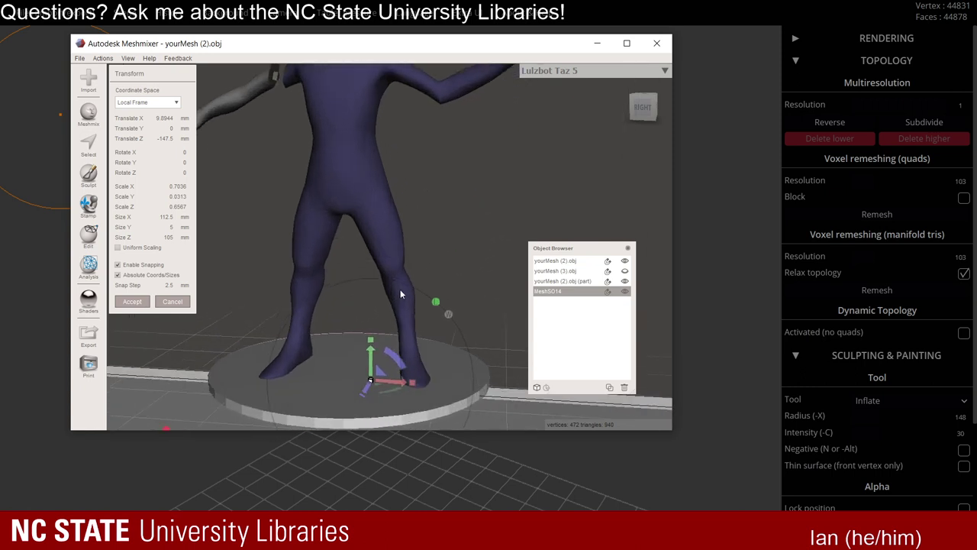
pyautogui.moveTo(401, 292); pyautogui.dragTo(314, 303, button='right')
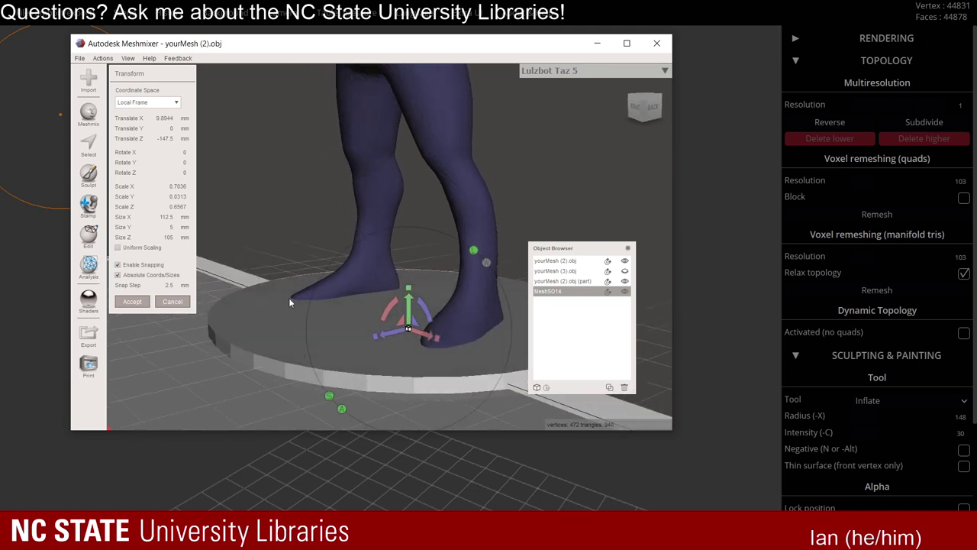
pyautogui.moveTo(376, 297); pyautogui.dragTo(449, 292, button='right')
pyautogui.moveTo(389, 304); pyautogui.dragTo(388, 292)
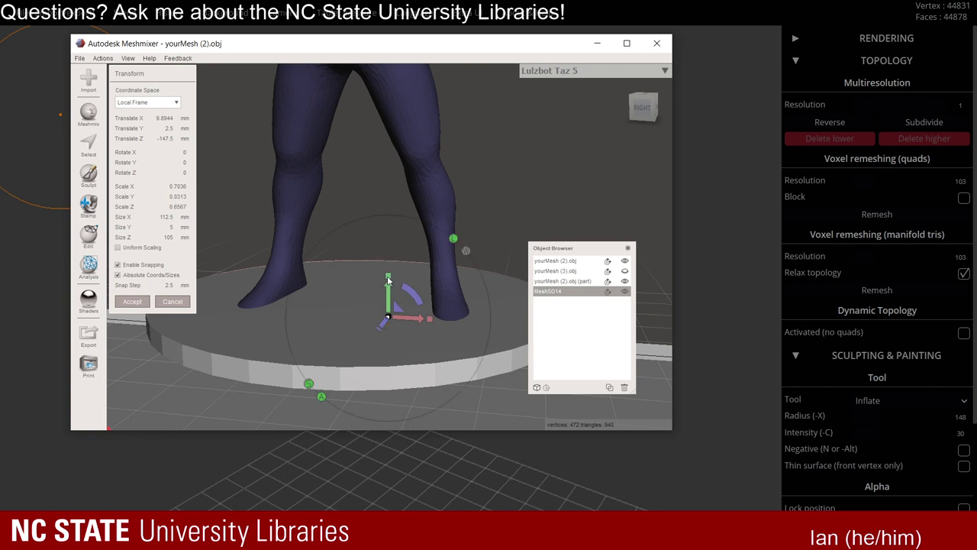
# Examine the goblin on its disc base, including the separated arm and outstretched pose, from several angles.
pyautogui.scroll(-2, 462, 224)
pyautogui.moveTo(462, 224); pyautogui.dragTo(347, 174, button='right')
pyautogui.scroll(4, 415, 252)
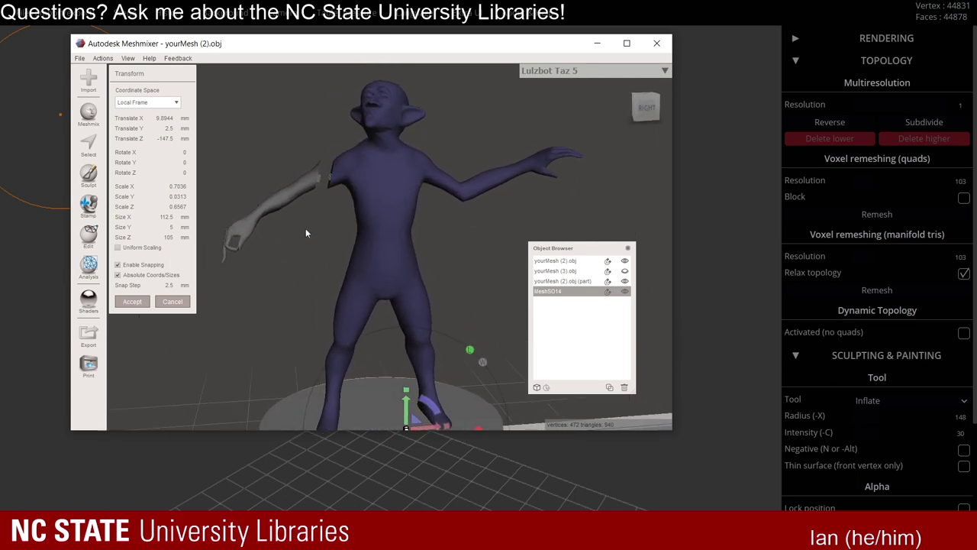
pyautogui.moveTo(474, 242); pyautogui.dragTo(462, 189, button='right')
pyautogui.moveTo(405, 180); pyautogui.dragTo(413, 245, button='middle')
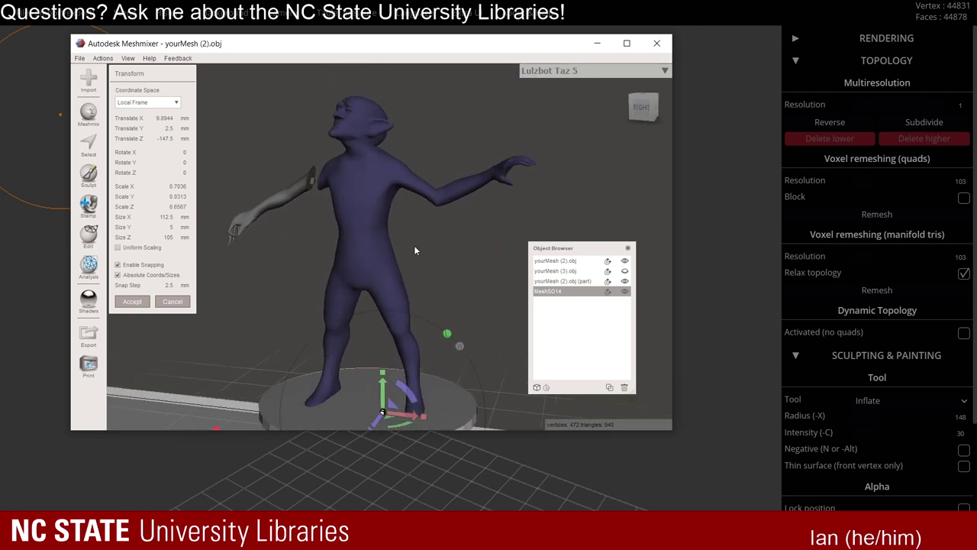
pyautogui.scroll(-4, 473, 251)
pyautogui.moveTo(492, 257); pyautogui.dragTo(527, 254, button='right')
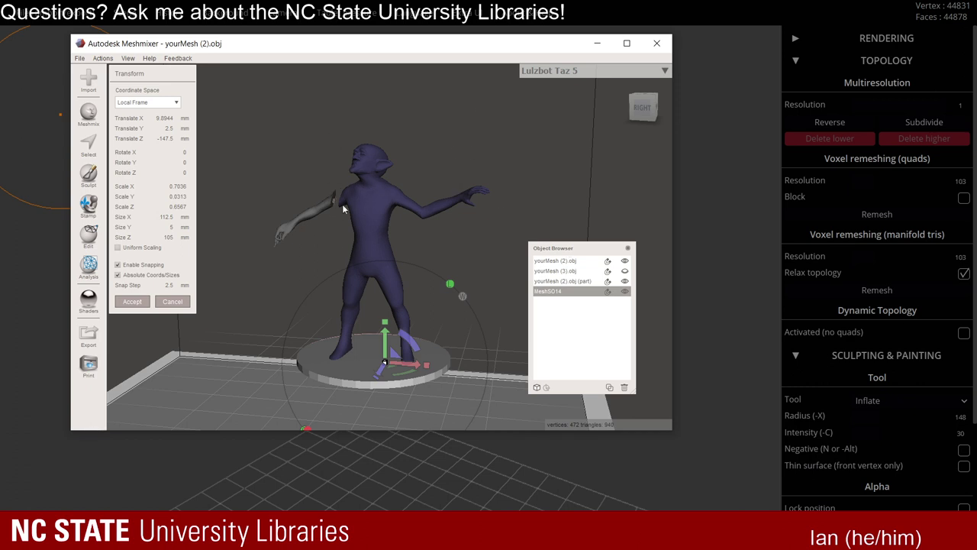
pyautogui.moveTo(439, 251); pyautogui.dragTo(443, 262, button='middle')
pyautogui.scroll(2, 437, 259)
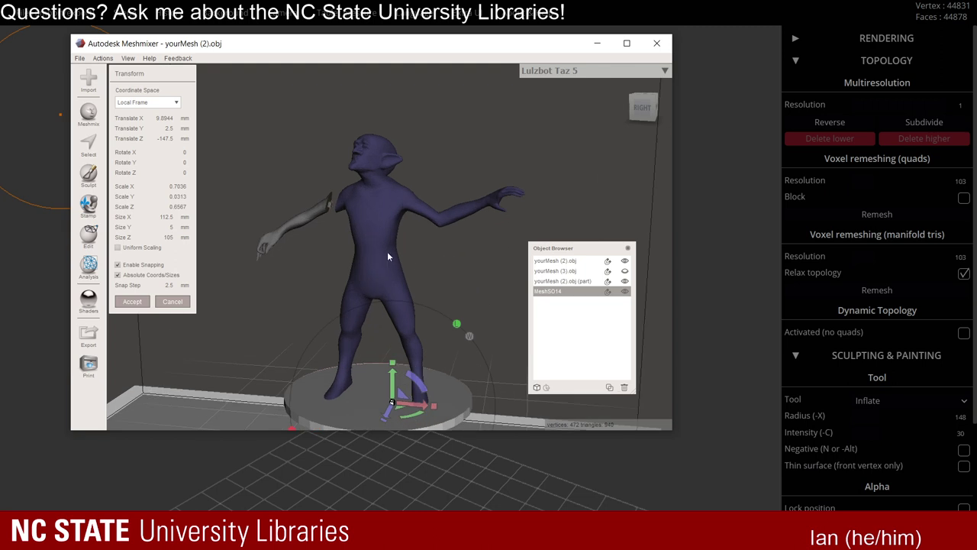
pyautogui.scroll(2, 416, 255)
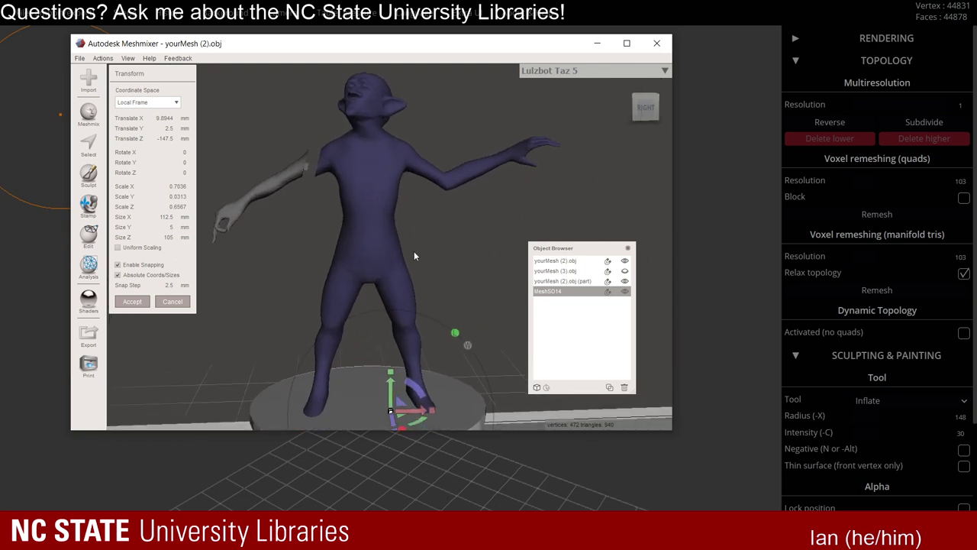
pyautogui.moveTo(414, 255); pyautogui.dragTo(382, 261, button='right')
pyautogui.moveTo(334, 161); pyautogui.dragTo(376, 64, button='right')
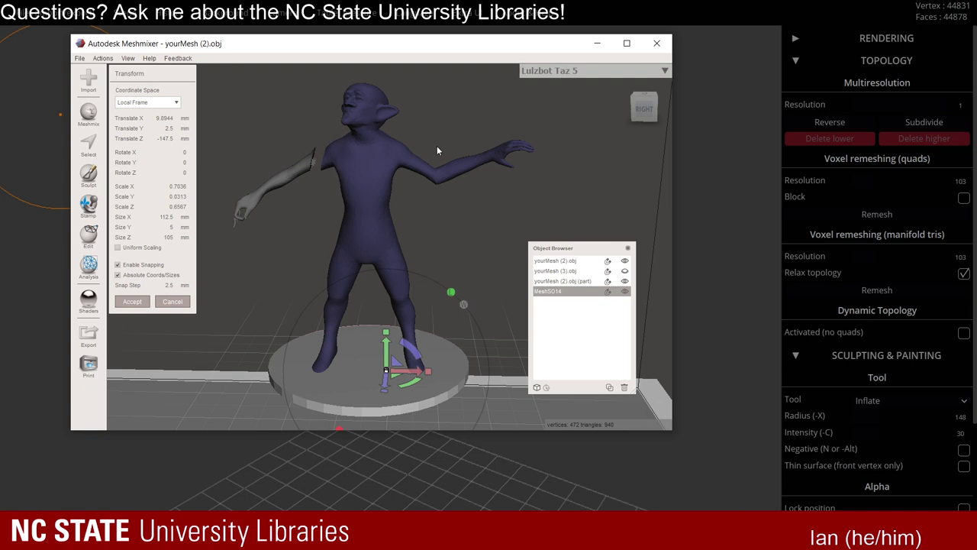
pyautogui.moveTo(407, 197); pyautogui.dragTo(430, 196, button='right')
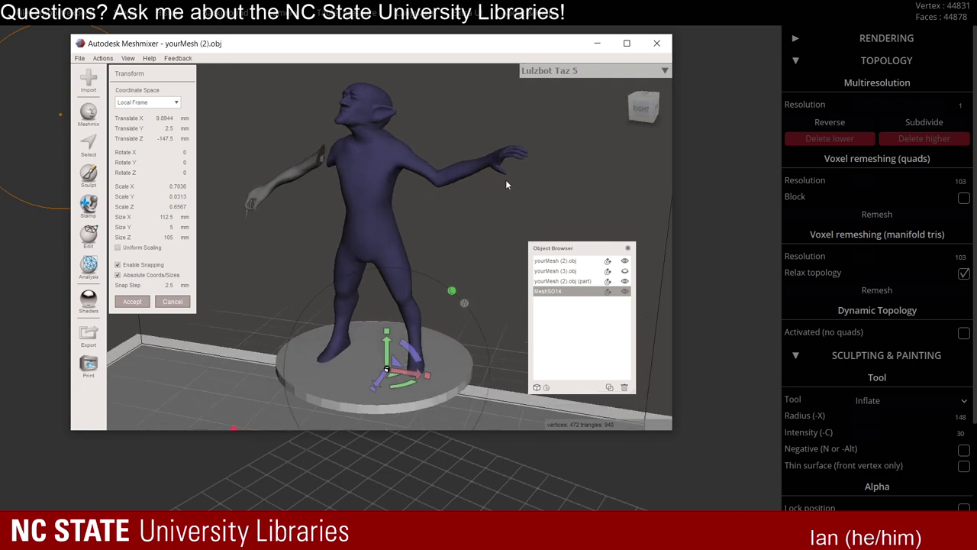
pyautogui.moveTo(510, 182); pyautogui.dragTo(484, 210, button='right')
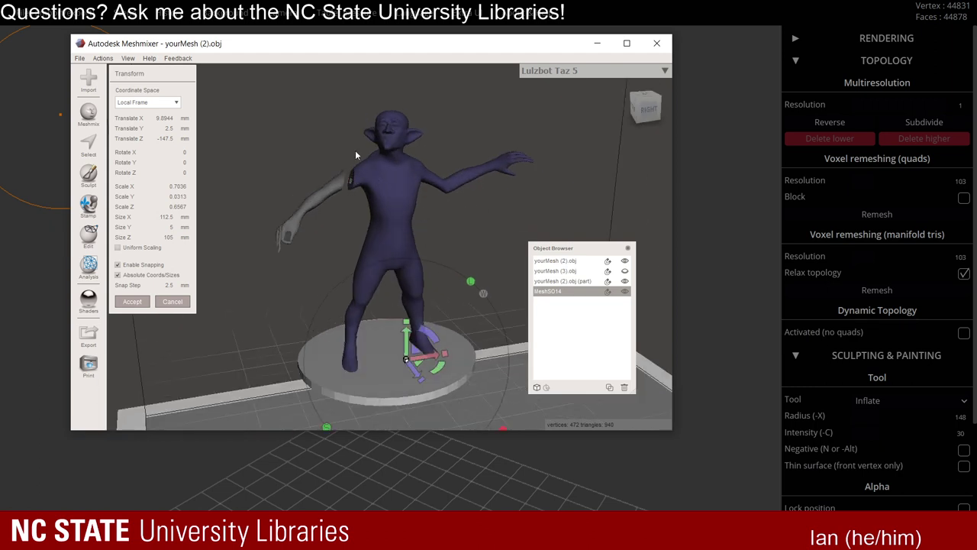
pyautogui.moveTo(361, 165); pyautogui.dragTo(355, 193, button='right')
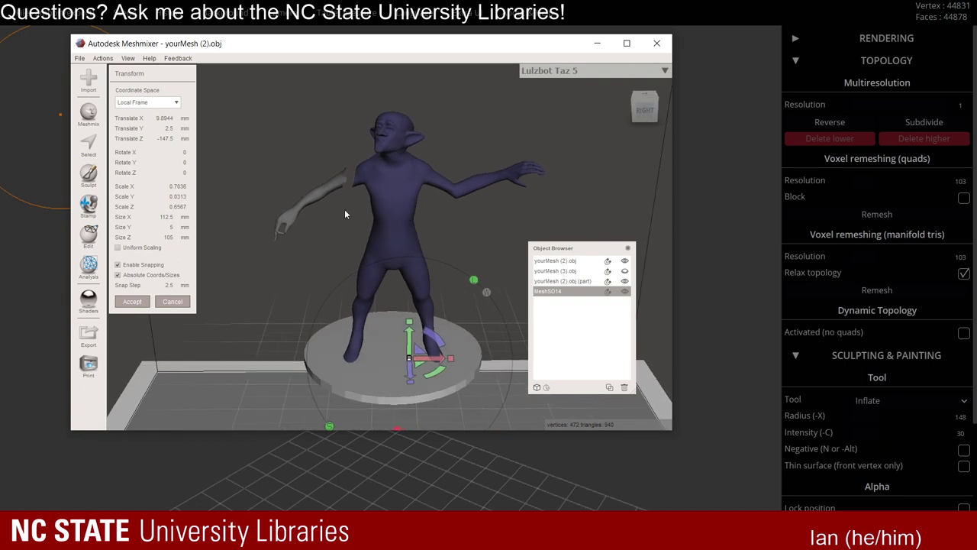
pyautogui.moveTo(430, 197); pyautogui.dragTo(432, 302, button='right')
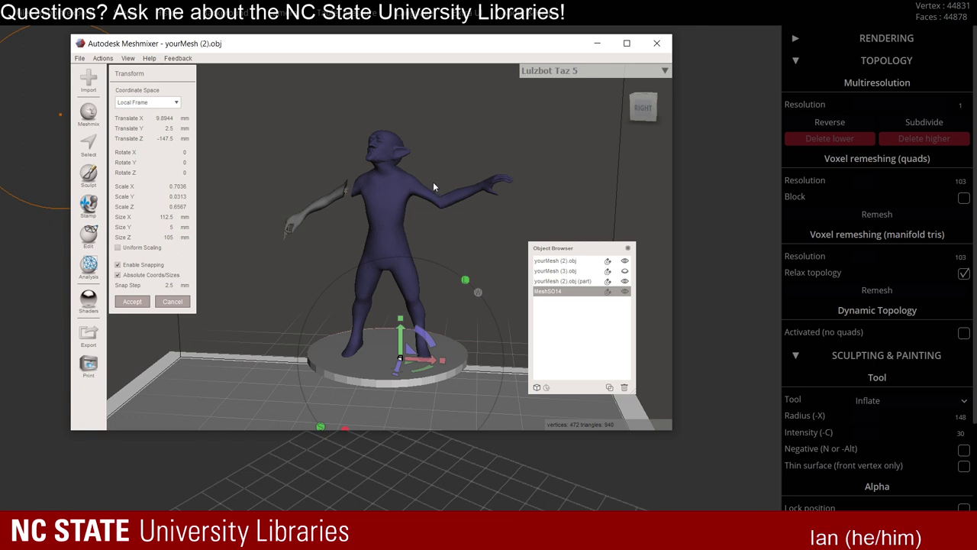
pyautogui.moveTo(463, 210); pyautogui.dragTo(437, 217, button='right')
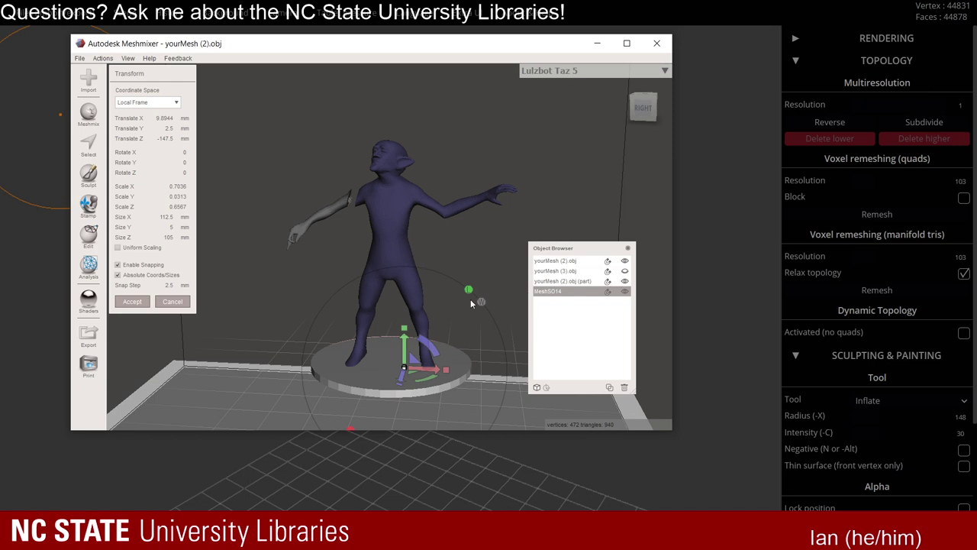
pyautogui.moveTo(472, 291); pyautogui.dragTo(489, 270, button='right')
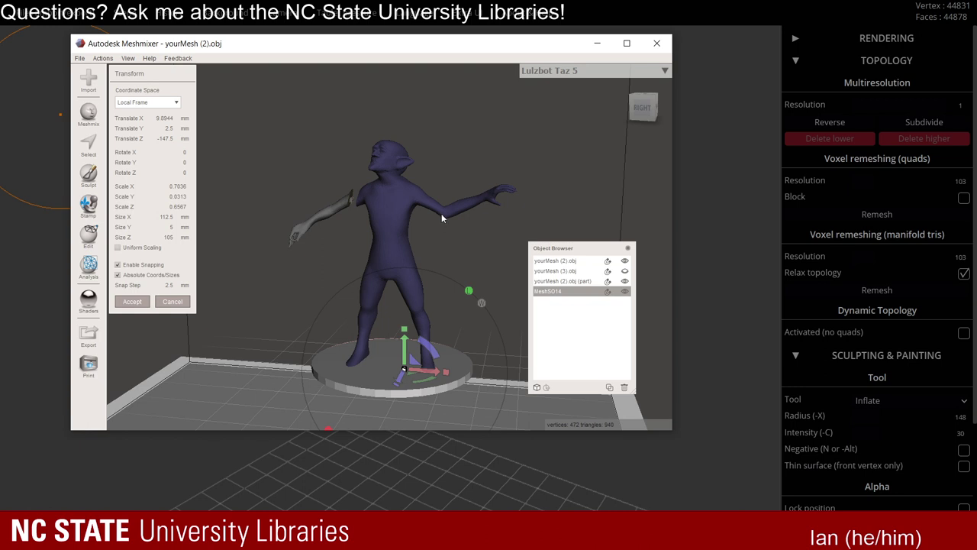
pyautogui.moveTo(430, 231)
pyautogui.mouseDown(button='right')
pyautogui.moveTo(447, 204)
pyautogui.moveTo(432, 226)
pyautogui.mouseUp(button='right')
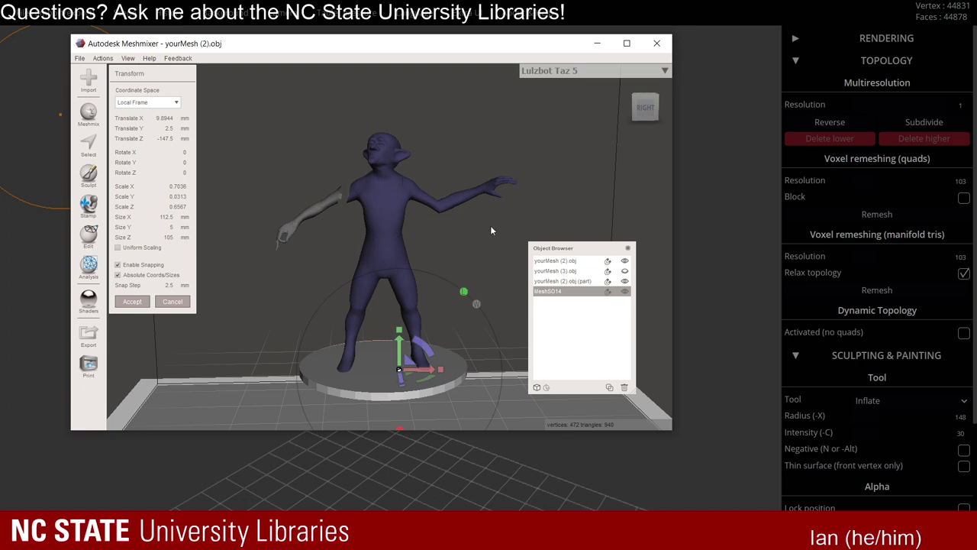
pyautogui.moveTo(432, 255); pyautogui.dragTo(405, 258, button='right')
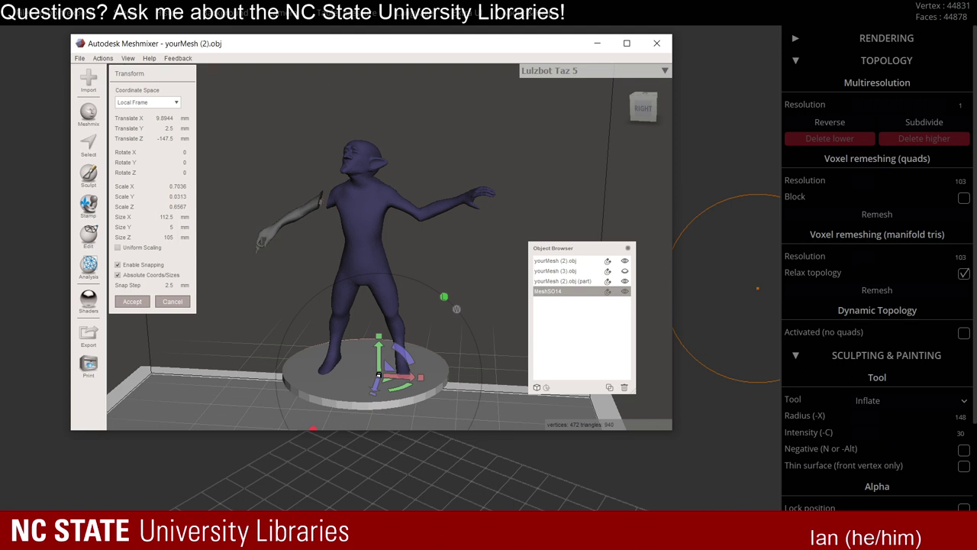
pyautogui.click(757, 288)
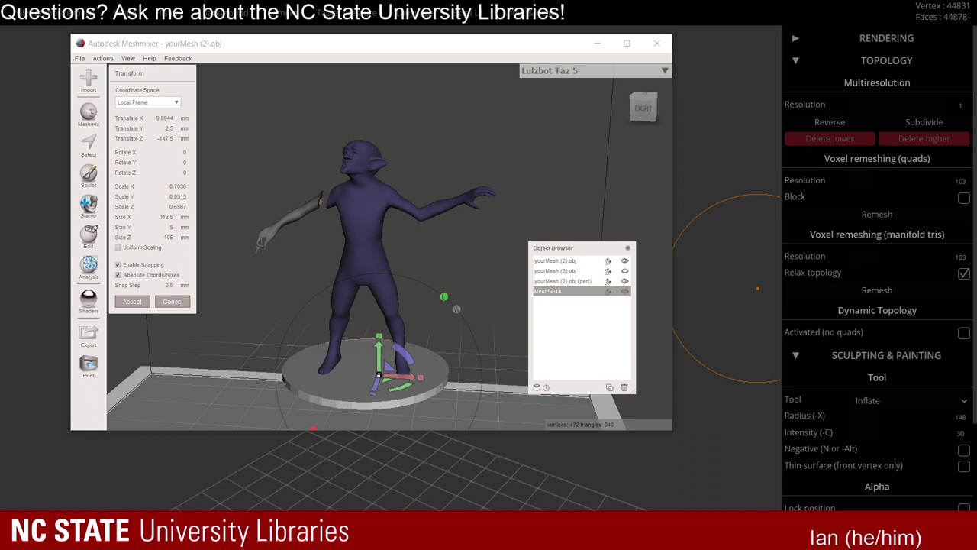